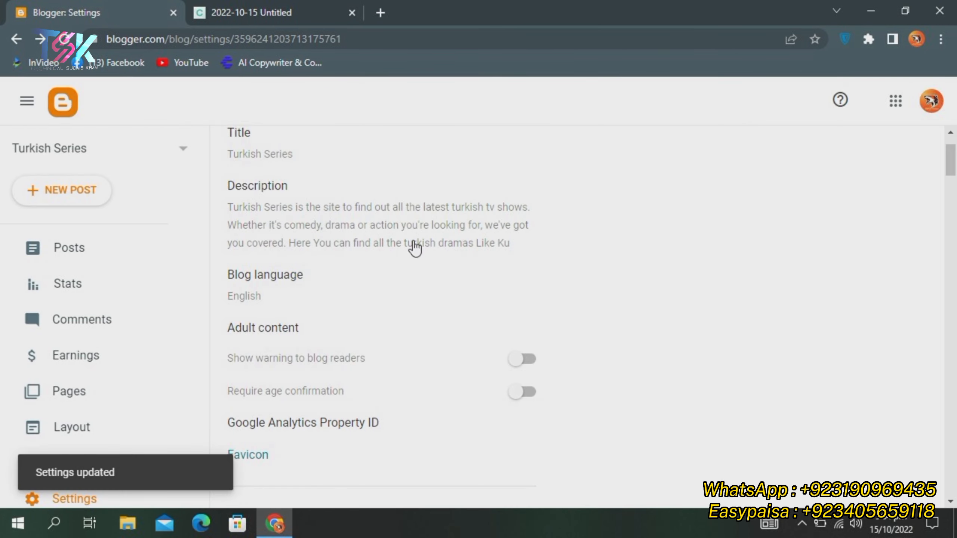
Scroll to the Publishing section and open the Custom domain dialog
scroll(309, 276, down, 3)
scroll(293, 273, down, 5)
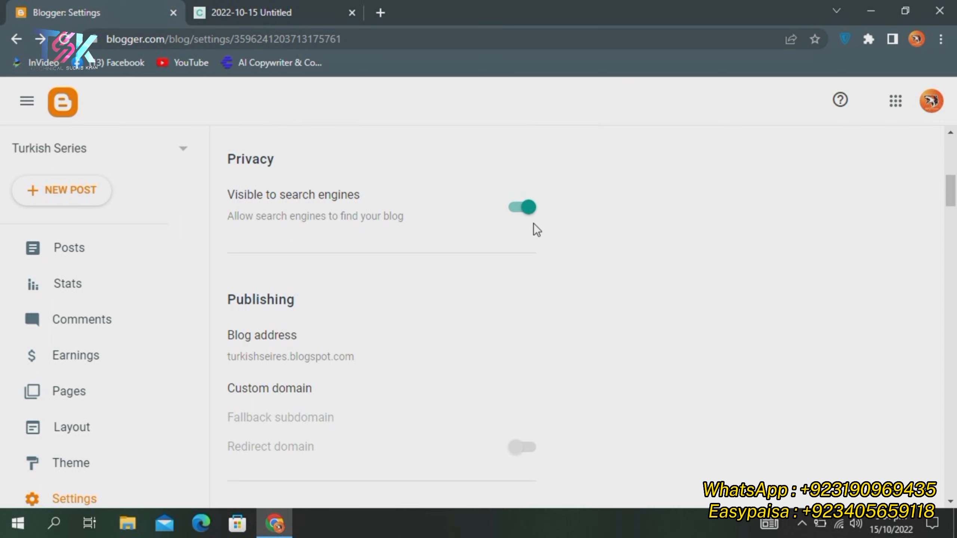
scroll(256, 302, down, 5)
scroll(264, 264, up, 4)
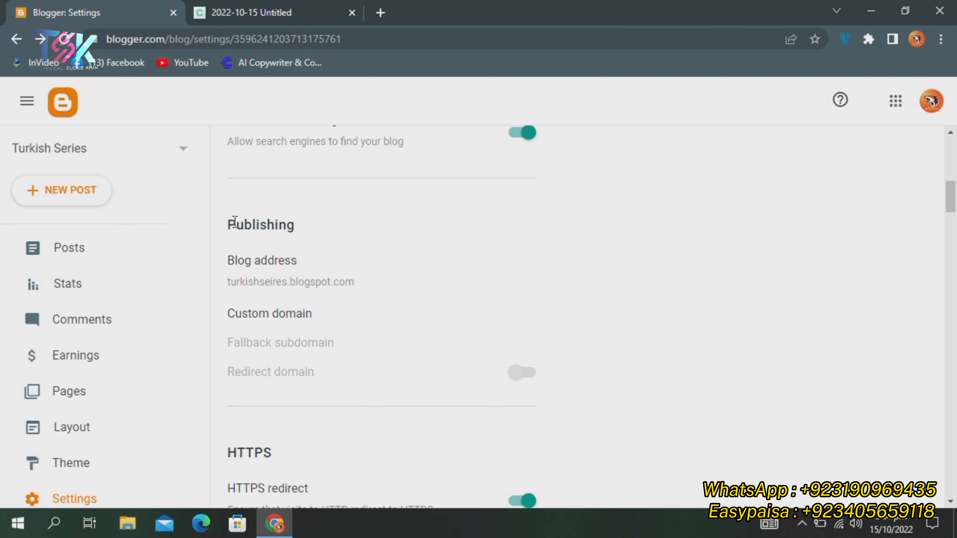
drag(217, 222, 335, 220)
click(336, 221)
click(220, 226)
drag(224, 226, 314, 218)
click(316, 218)
click(295, 316)
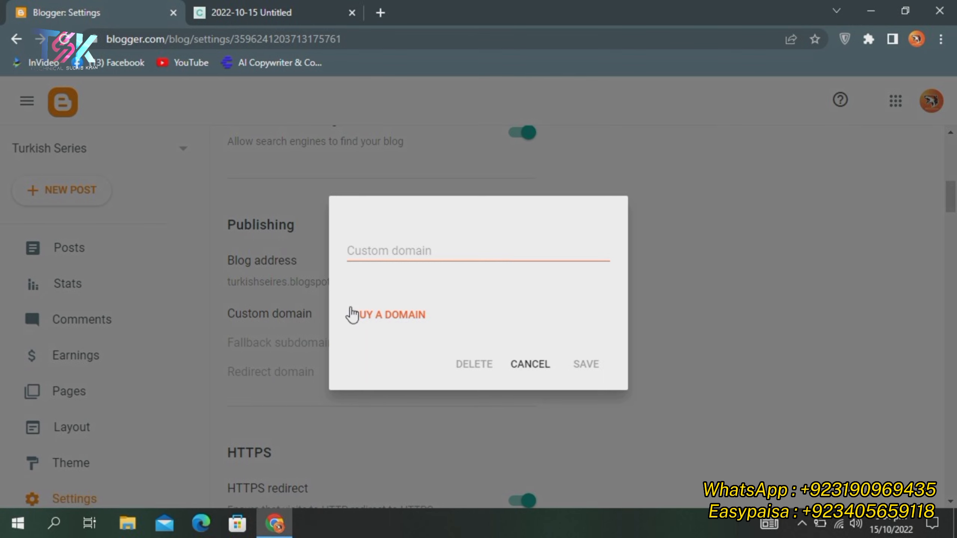
click(530, 364)
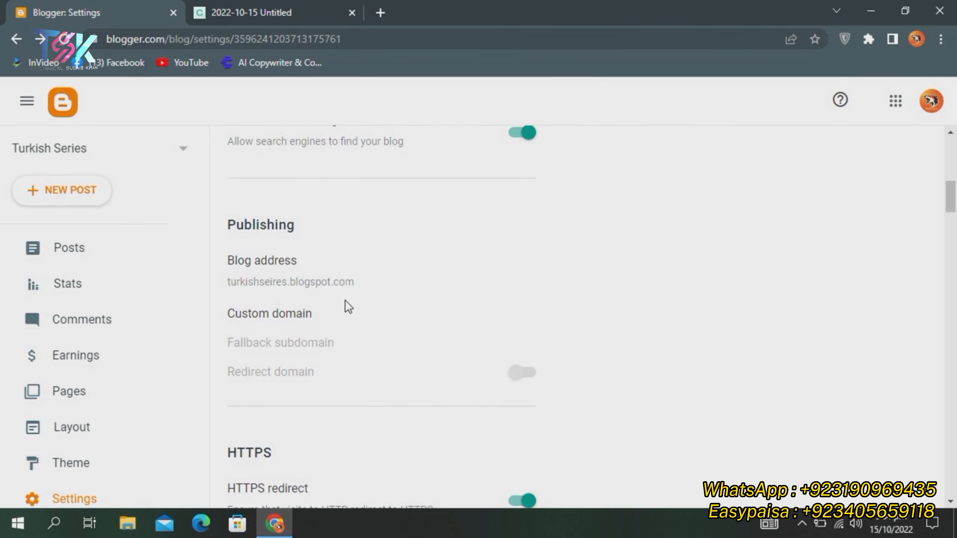
mouse_move(338, 321)
mouse_down()
mouse_move(212, 305)
mouse_move(274, 326)
mouse_move(336, 314)
mouse_up()
click(219, 304)
click(330, 318)
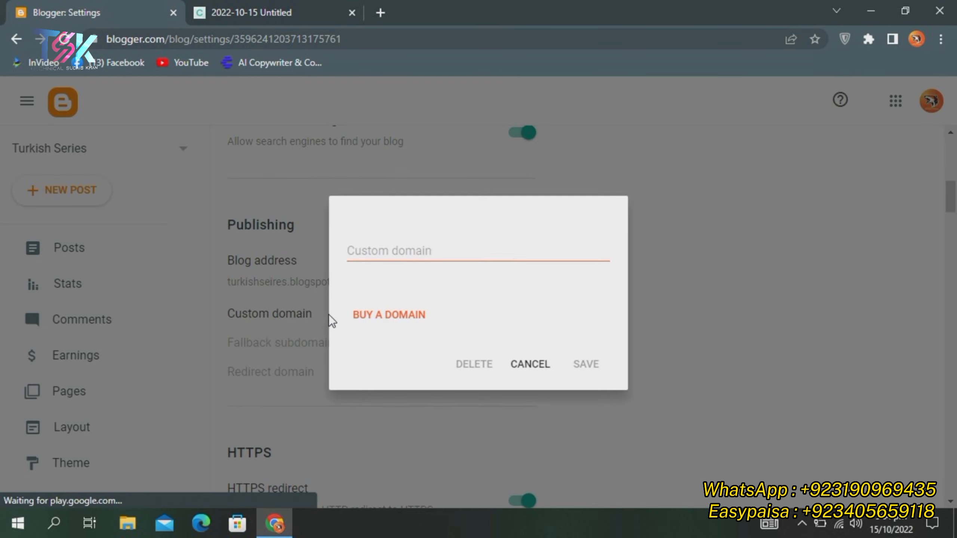
click(515, 364)
click(273, 313)
click(416, 250)
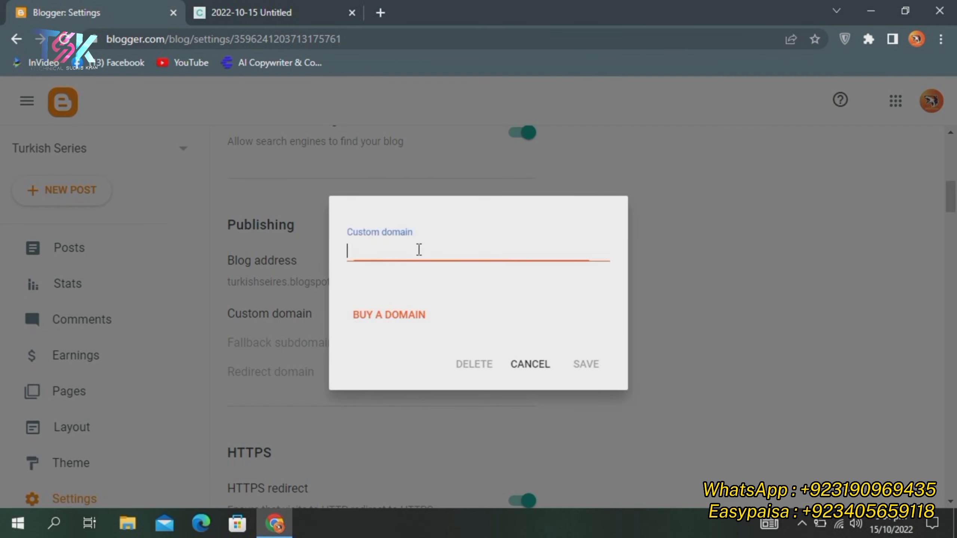
click(520, 369)
click(270, 261)
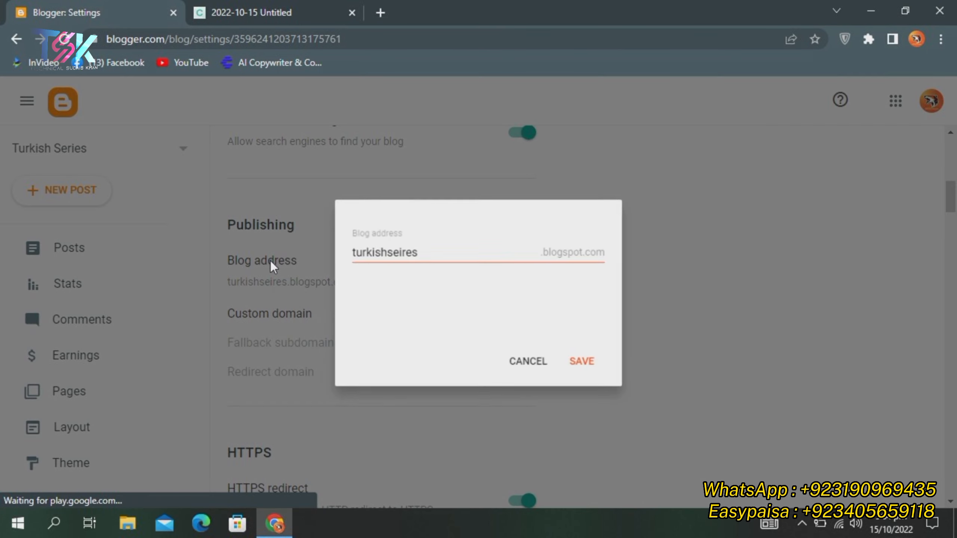
drag(417, 251, 349, 244)
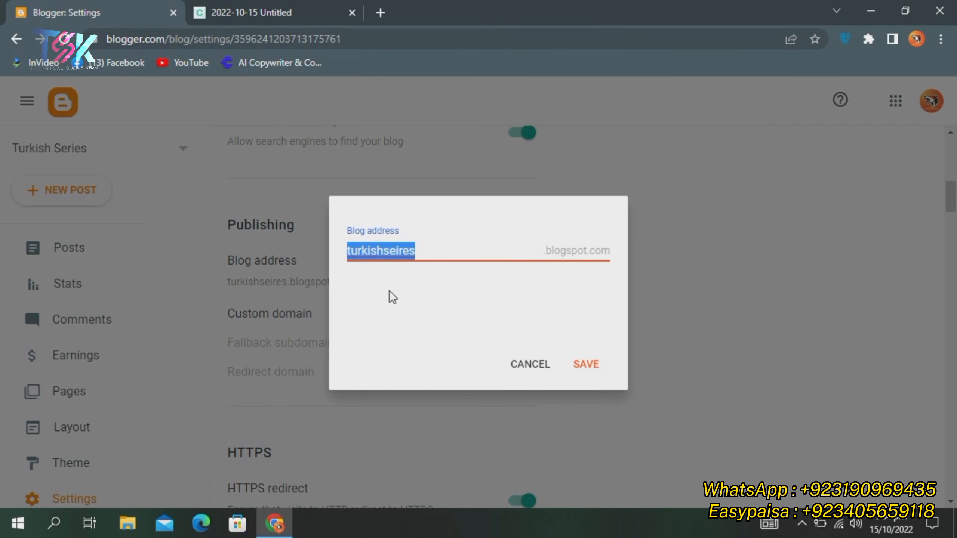
click(392, 292)
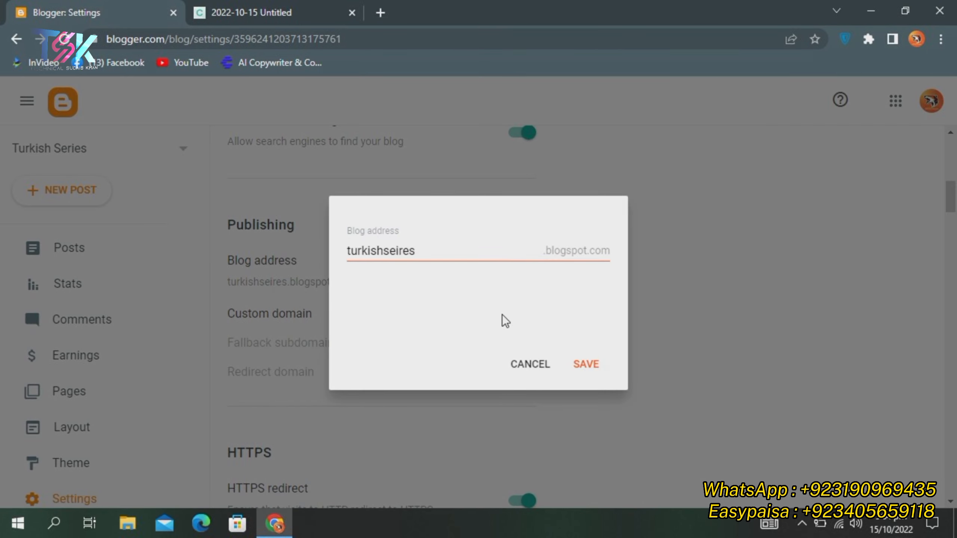
click(541, 371)
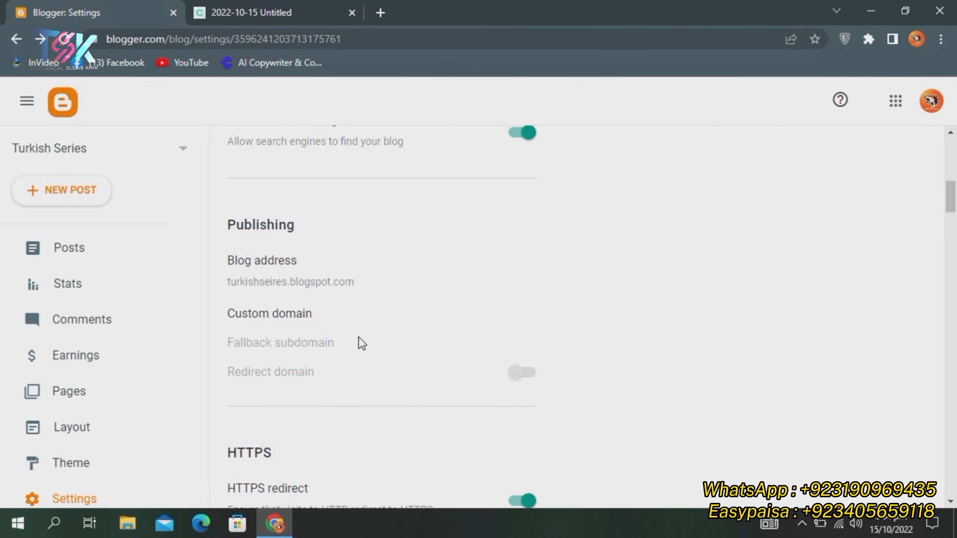
scroll(320, 328, down, 2)
Scroll down to the Formatting section and open the Time zone choices
scroll(275, 307, down, 5)
scroll(370, 257, up, 6)
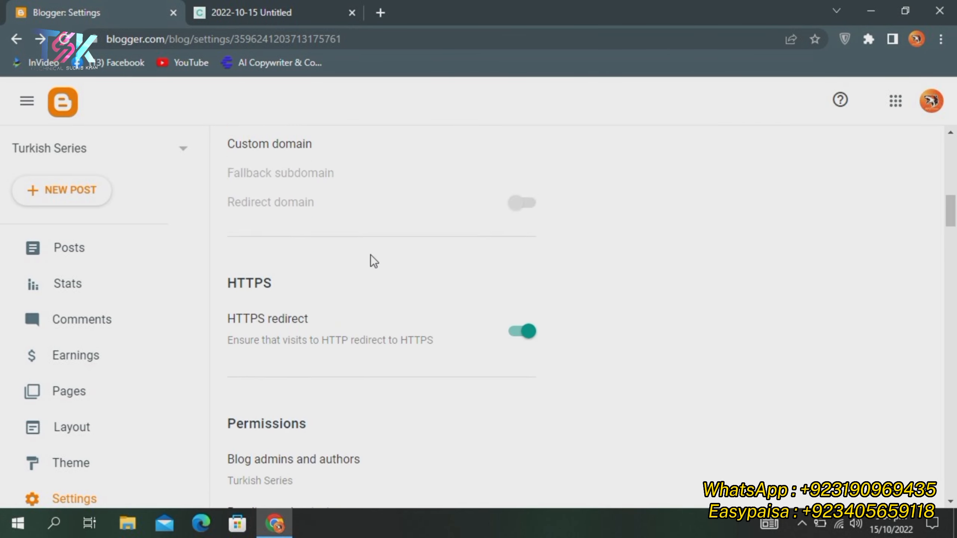
scroll(368, 252, down, 8)
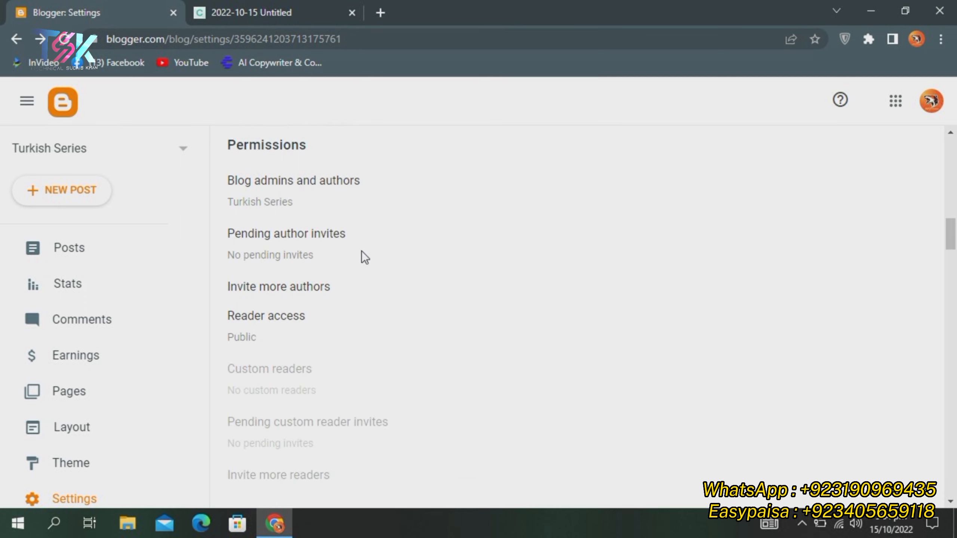
scroll(316, 235, down, 13)
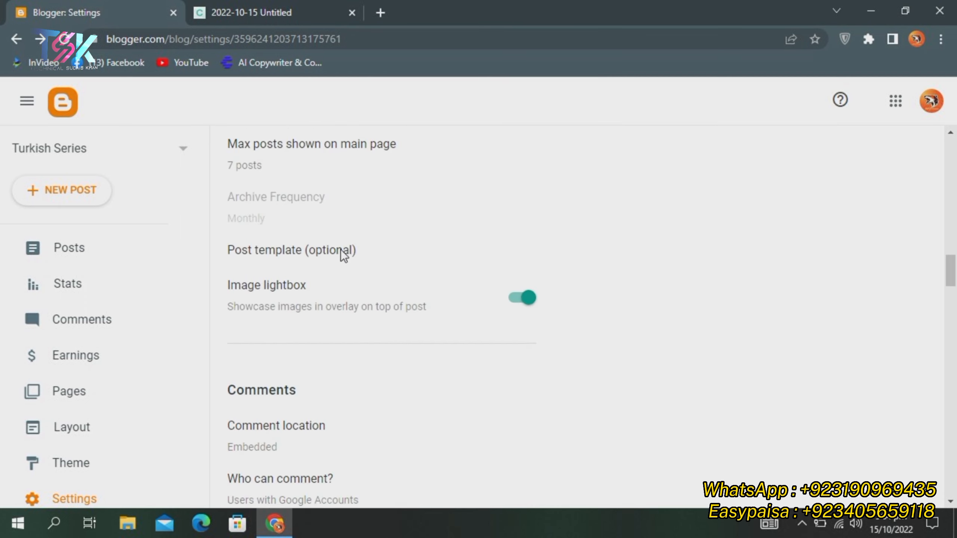
scroll(340, 250, up, 5)
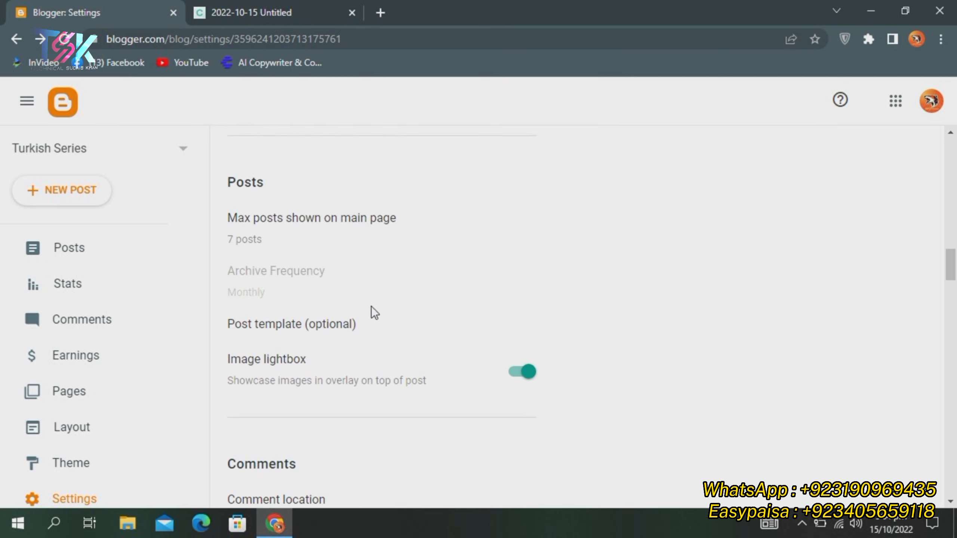
scroll(370, 312, down, 2)
scroll(335, 276, down, 5)
scroll(335, 281, up, 3)
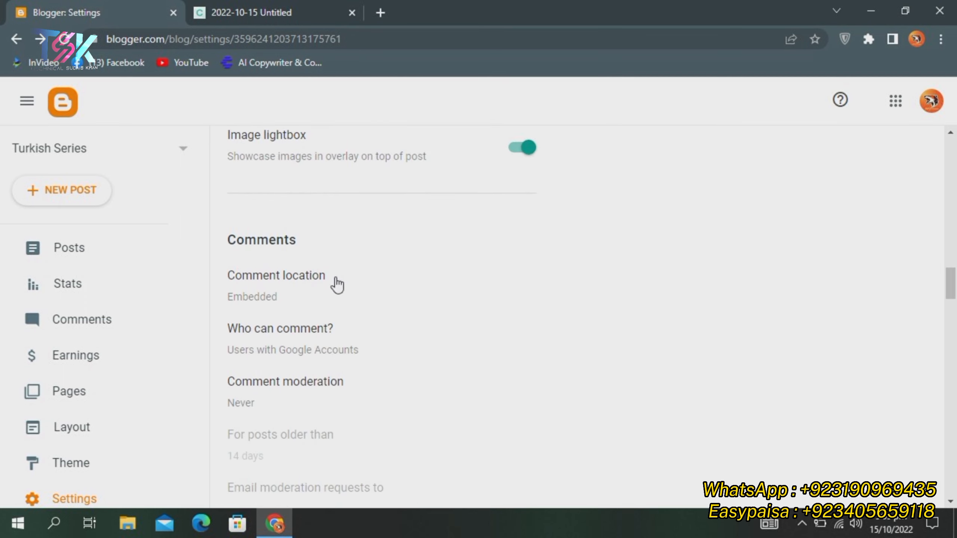
scroll(324, 269, down, 3)
scroll(309, 254, down, 13)
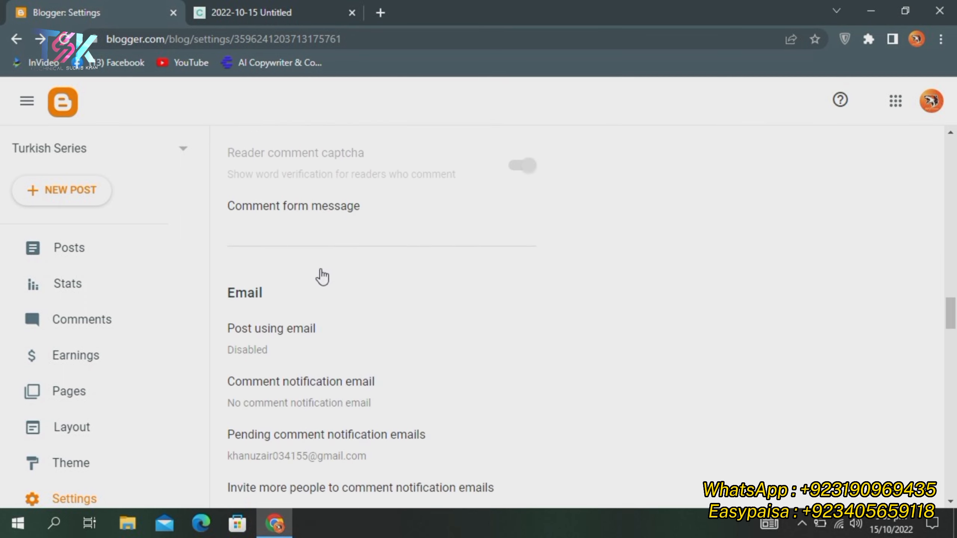
scroll(322, 277, down, 5)
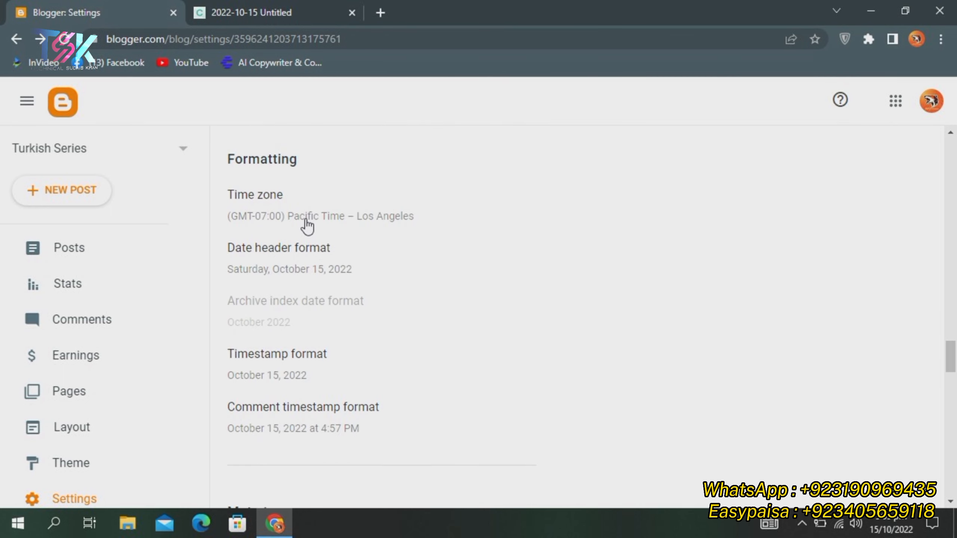
click(305, 217)
Browse through the full Time zone list, then start a new browser tab
scroll(419, 279, down, 9)
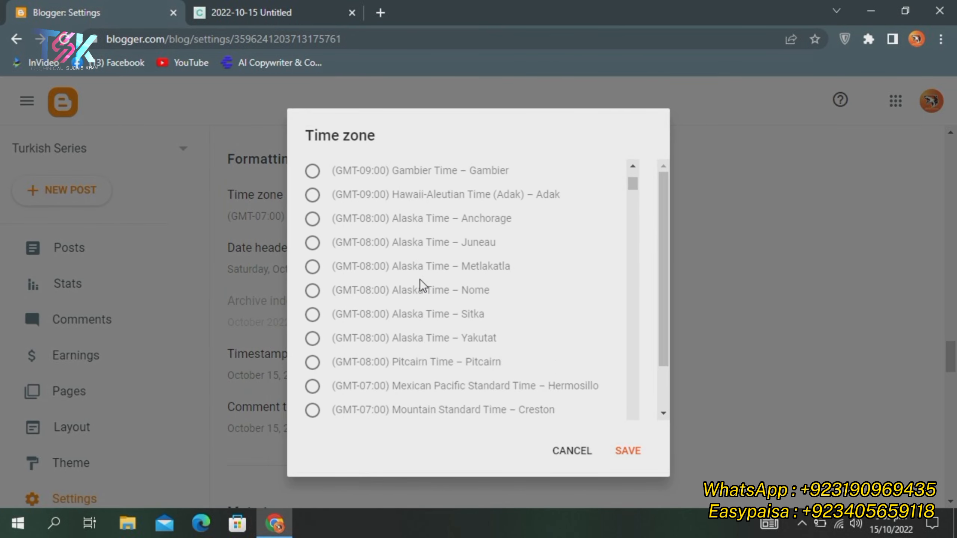
scroll(407, 278, down, 12)
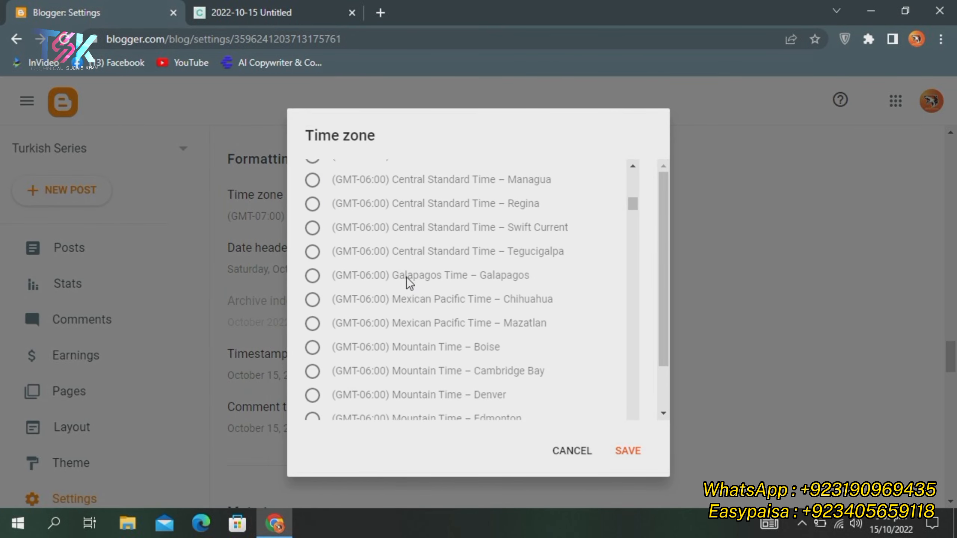
scroll(407, 274, down, 12)
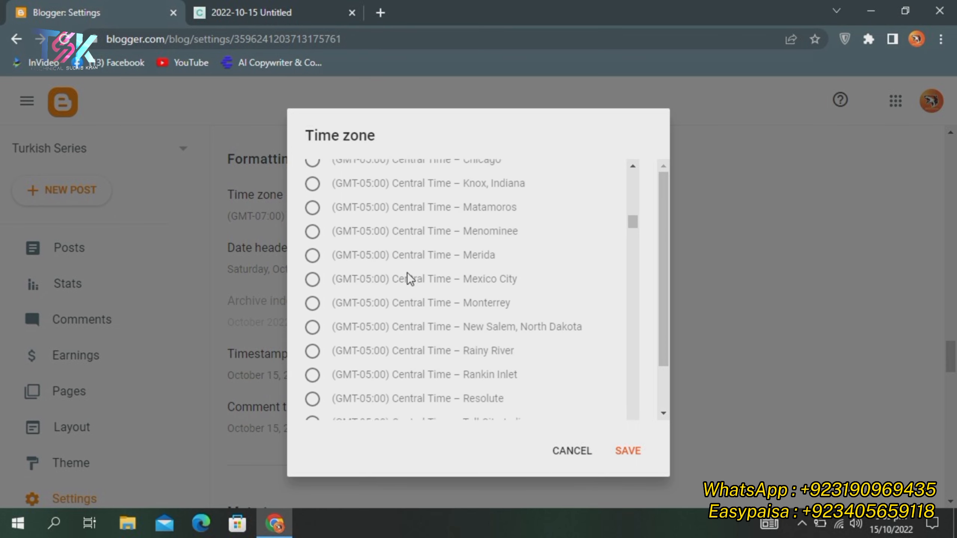
scroll(407, 272, down, 12)
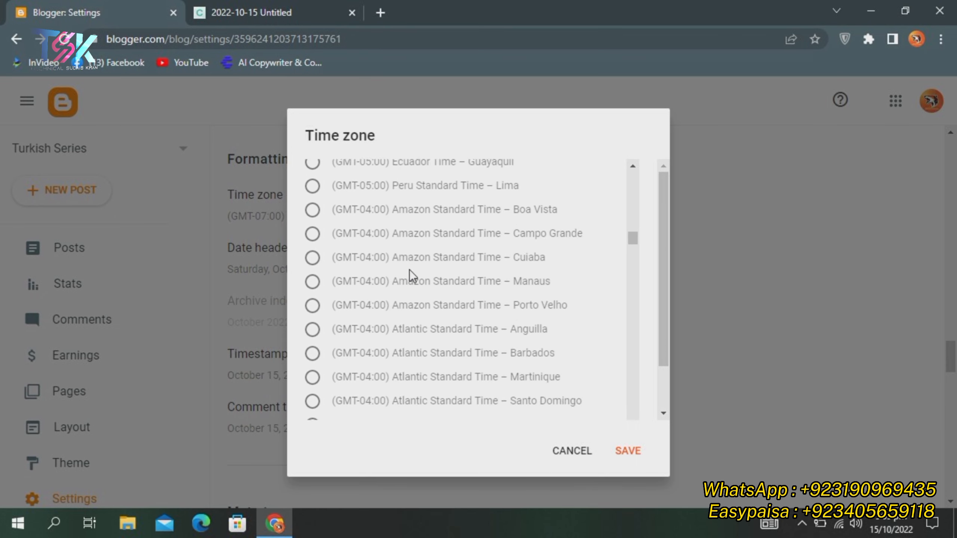
scroll(413, 268, down, 10)
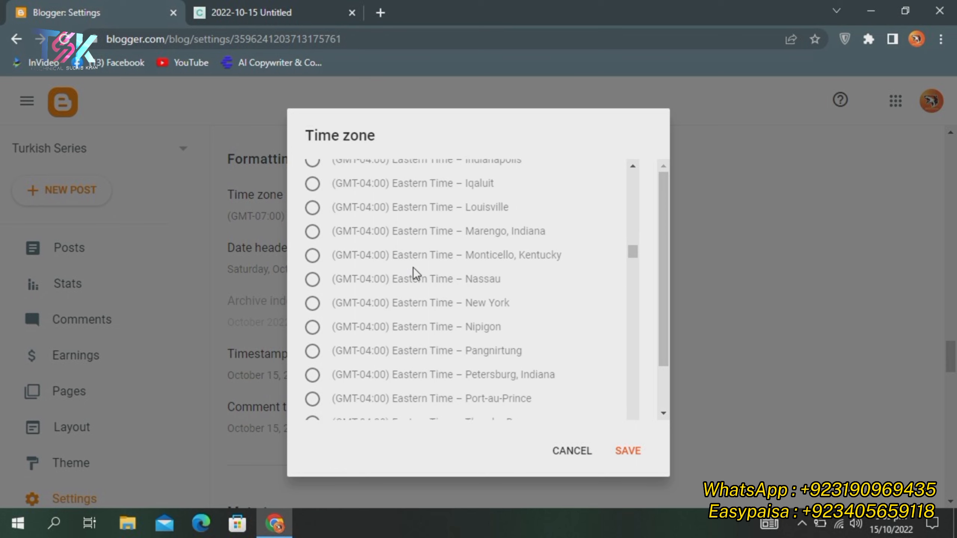
scroll(416, 264, down, 4)
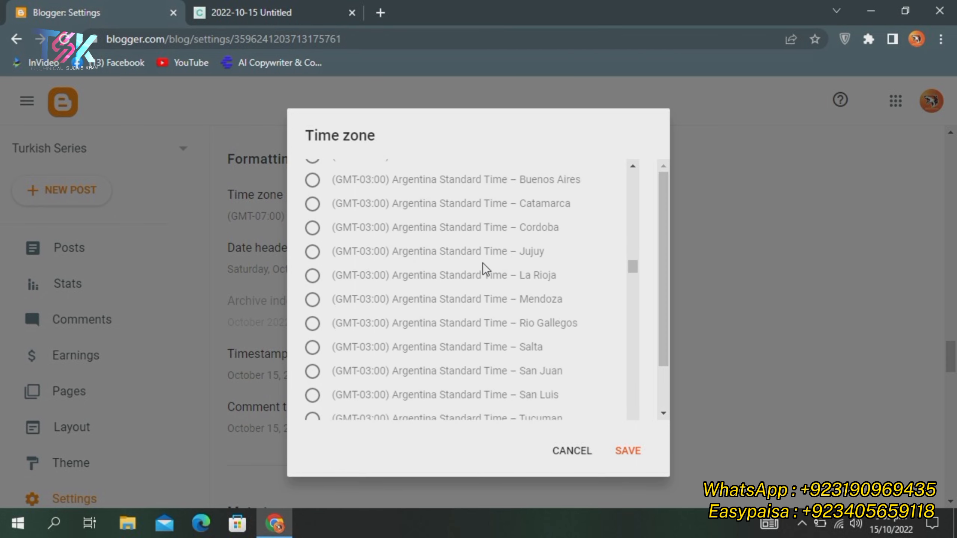
scroll(479, 268, down, 10)
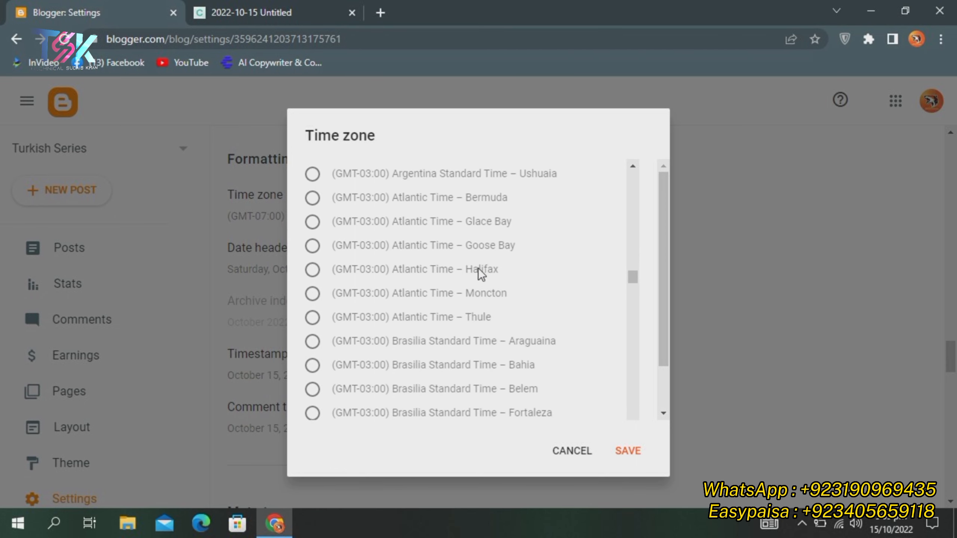
scroll(478, 268, down, 15)
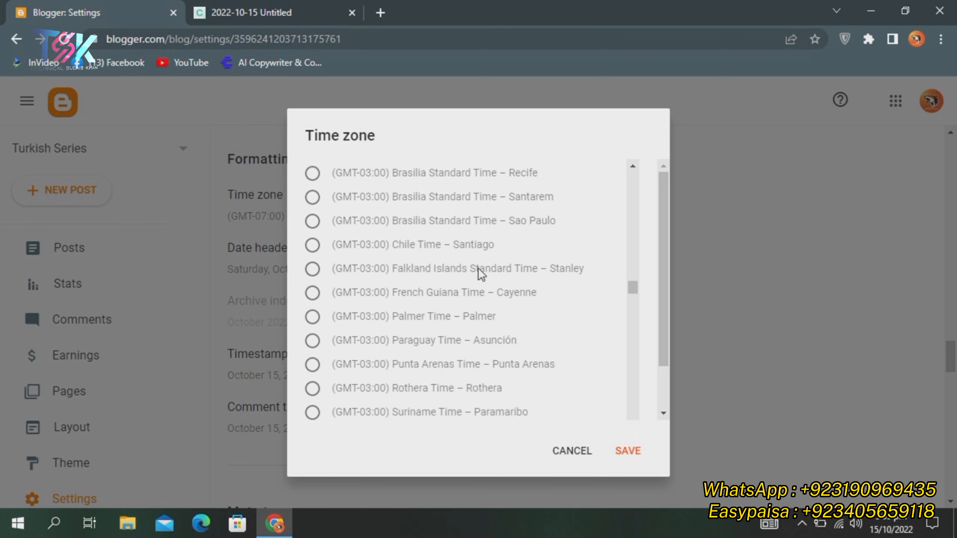
scroll(478, 267, down, 8)
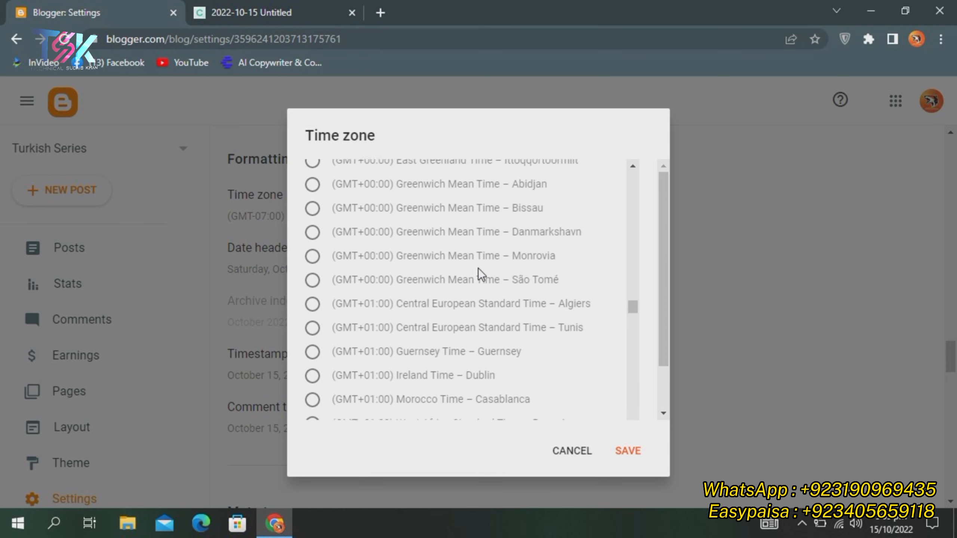
scroll(478, 268, down, 8)
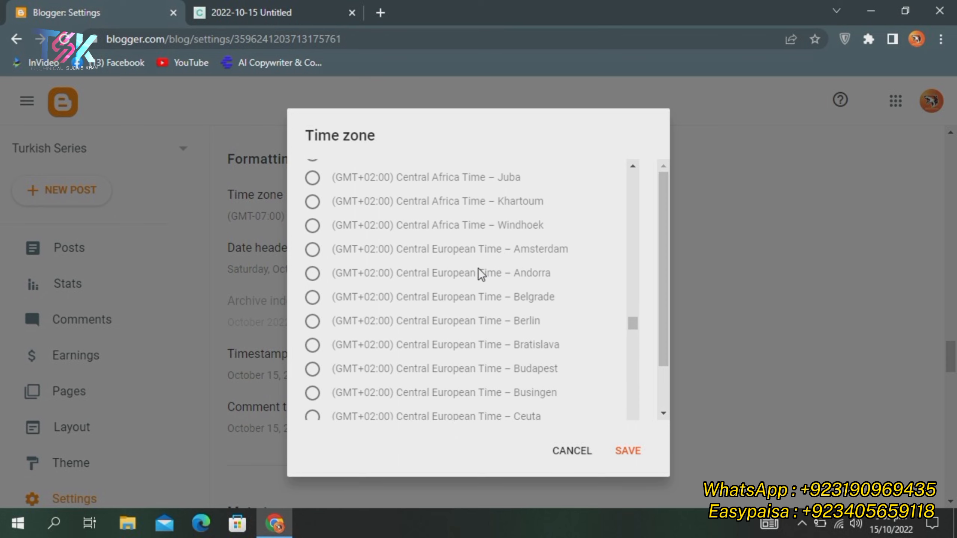
scroll(479, 267, down, 4)
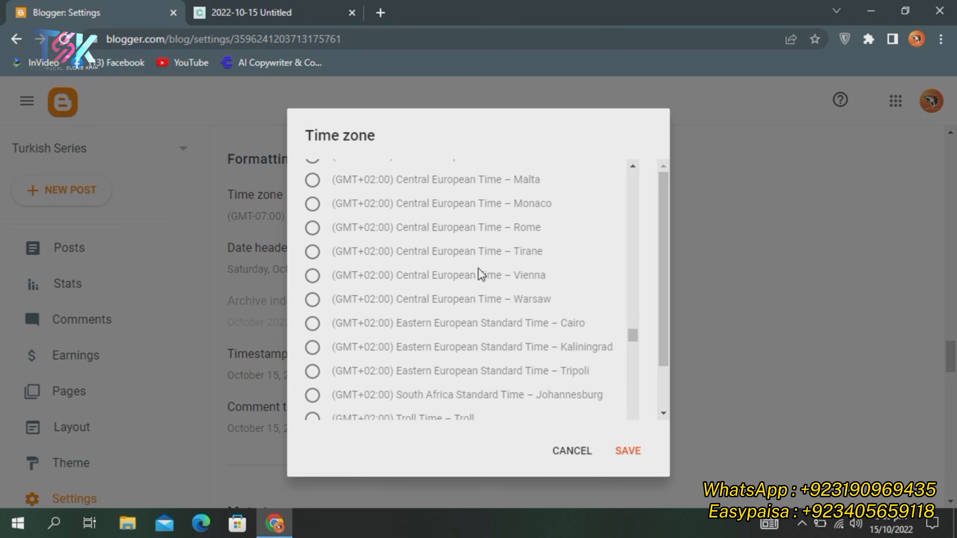
scroll(478, 268, down, 4)
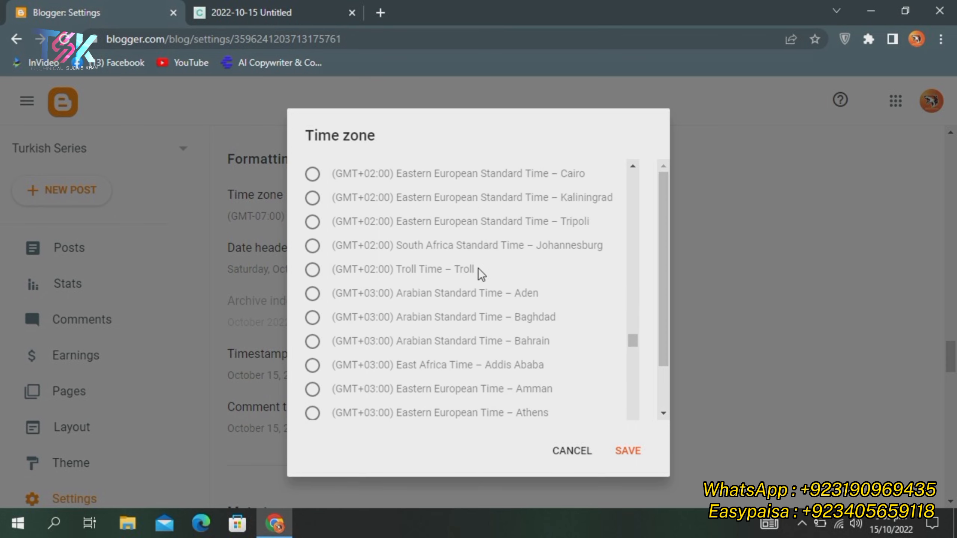
scroll(481, 268, down, 4)
scroll(485, 268, down, 4)
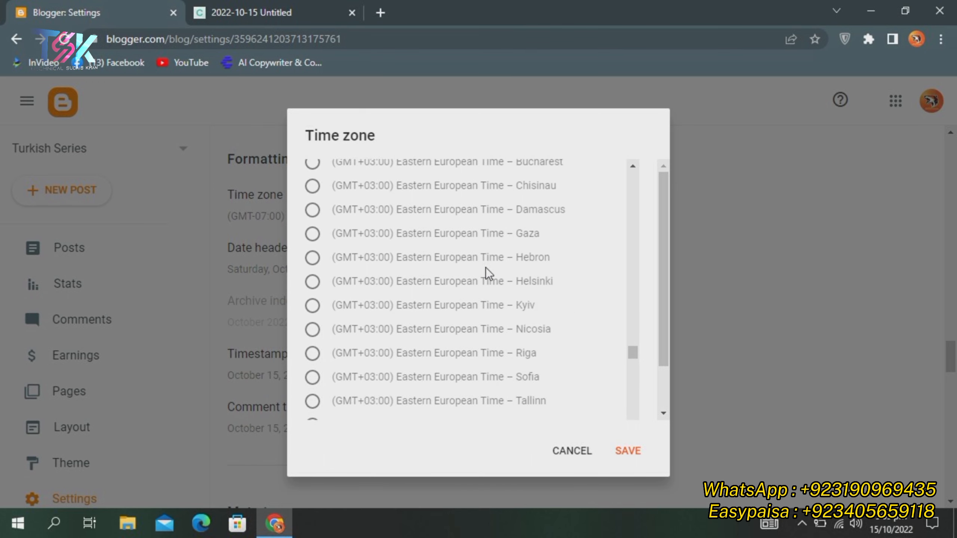
scroll(486, 268, down, 3)
scroll(486, 267, down, 10)
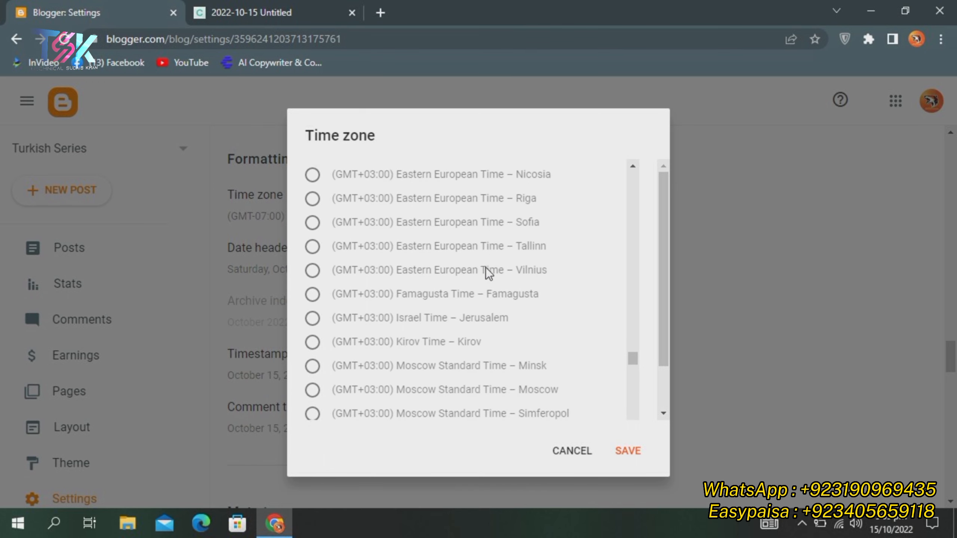
scroll(485, 266, down, 5)
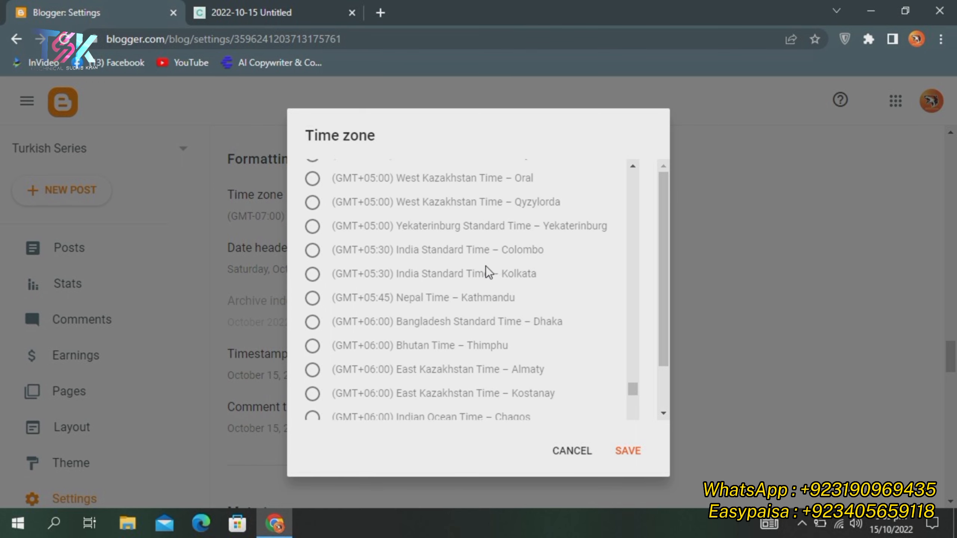
scroll(486, 265, down, 3)
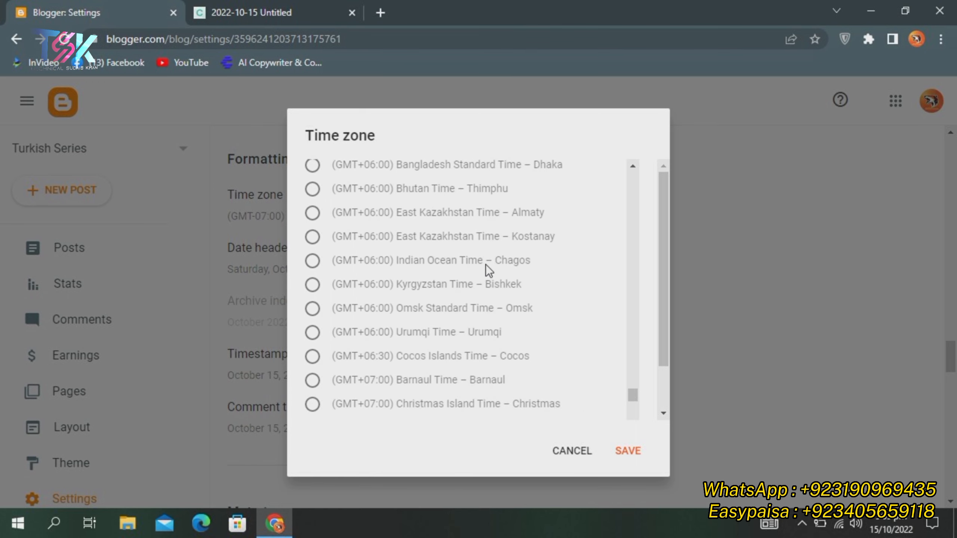
scroll(486, 265, down, 3)
scroll(486, 265, down, 3)
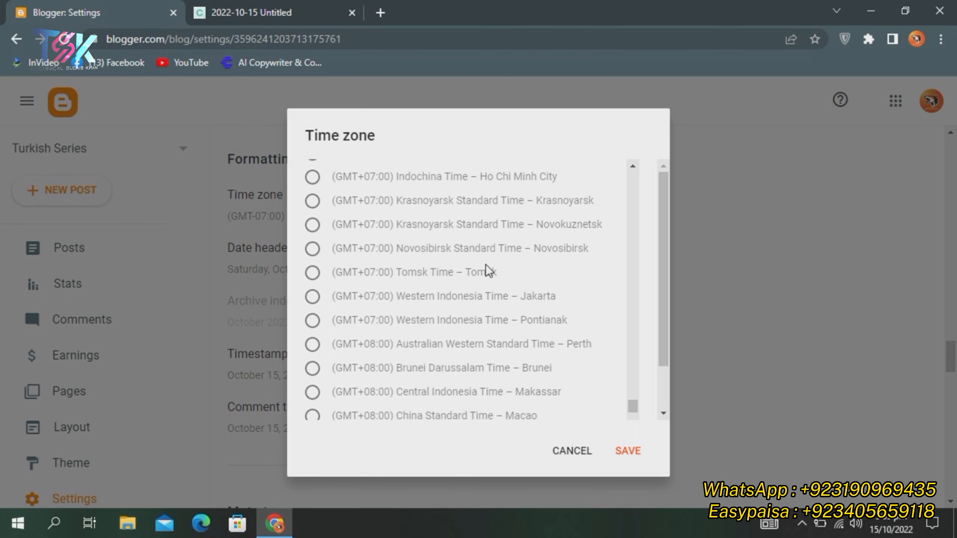
scroll(487, 269, down, 3)
scroll(487, 268, down, 6)
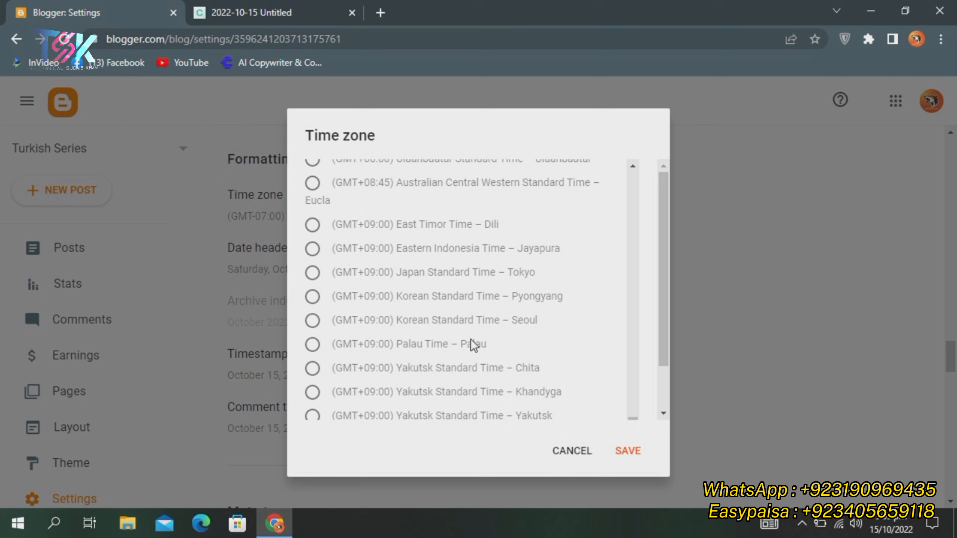
scroll(480, 345, down, 2)
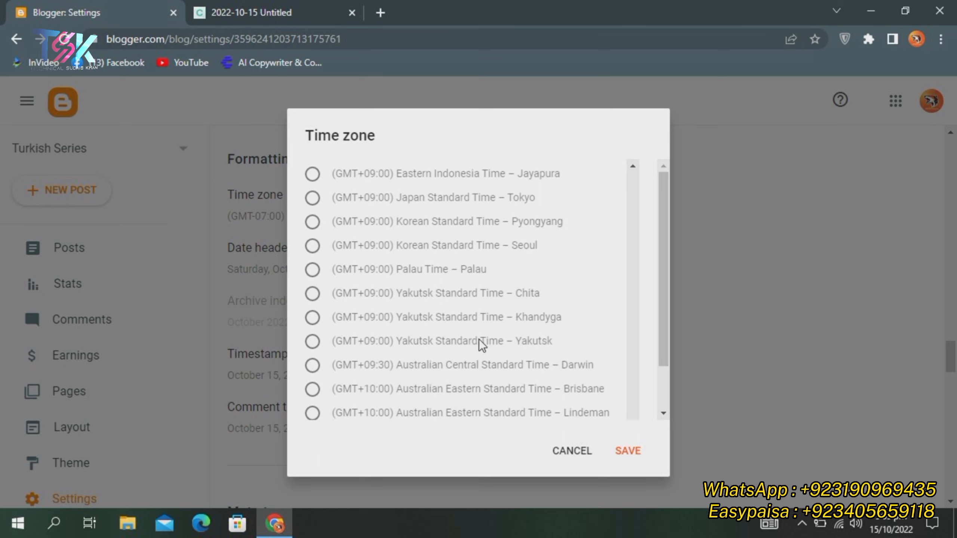
scroll(486, 325, up, 2)
scroll(485, 323, down, 3)
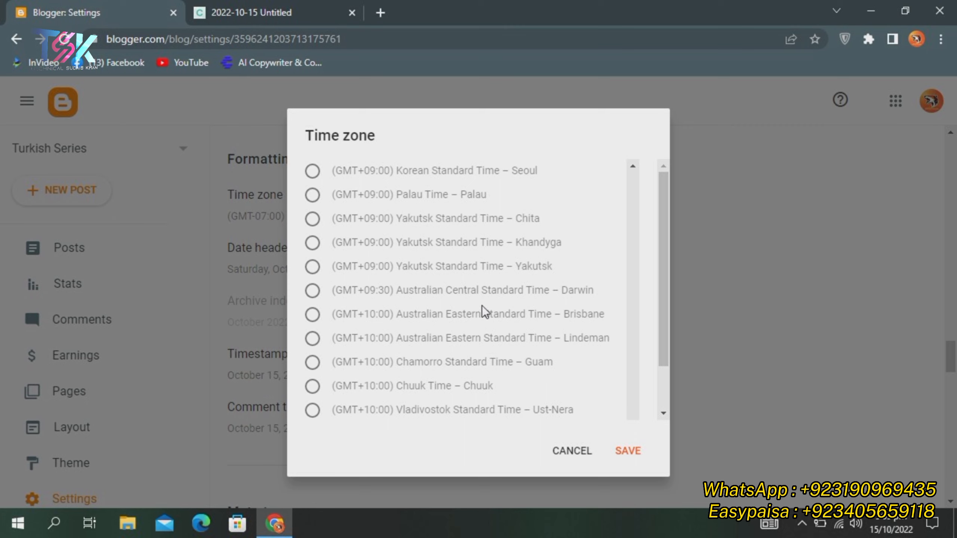
scroll(481, 303, up, 3)
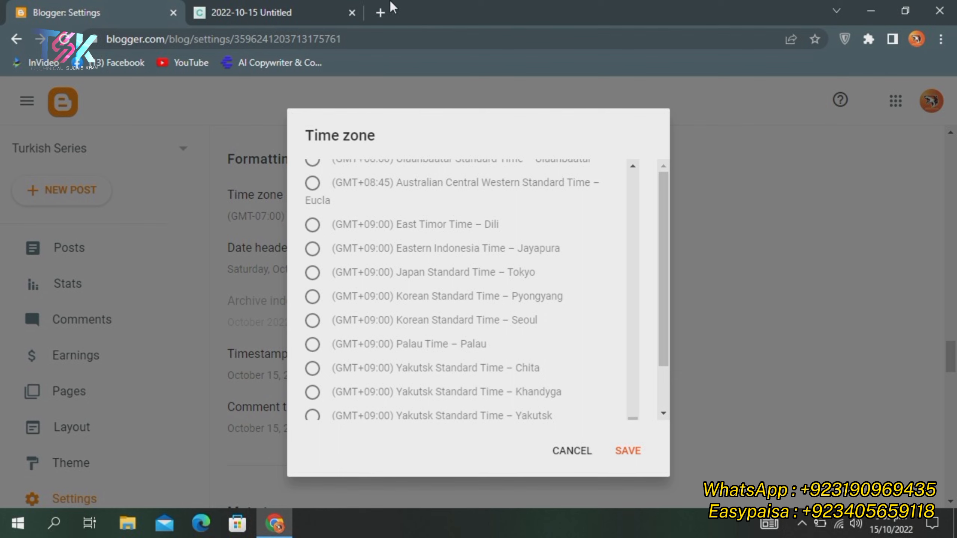
click(387, 10)
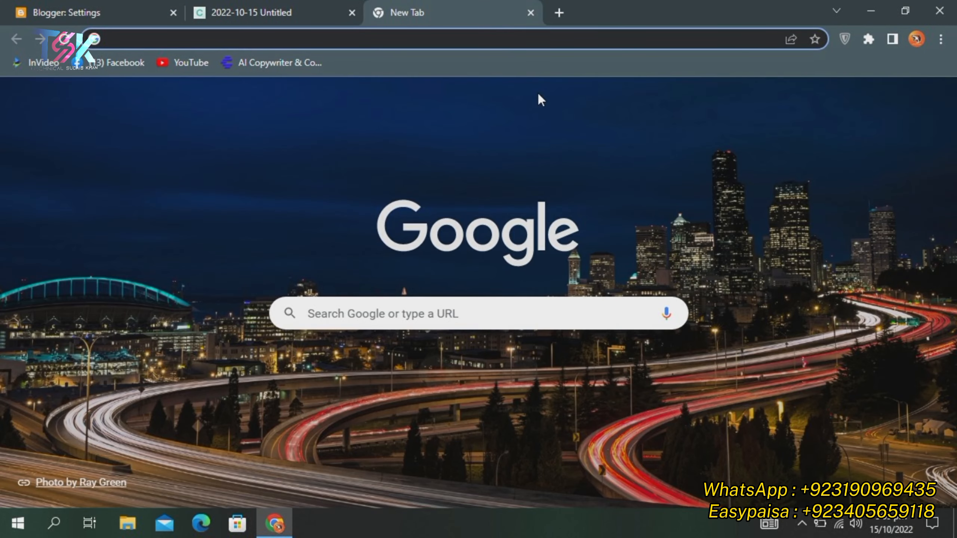
Search Google for 'pakistan time zone' to confirm it is GMT+5
text(pakistan)
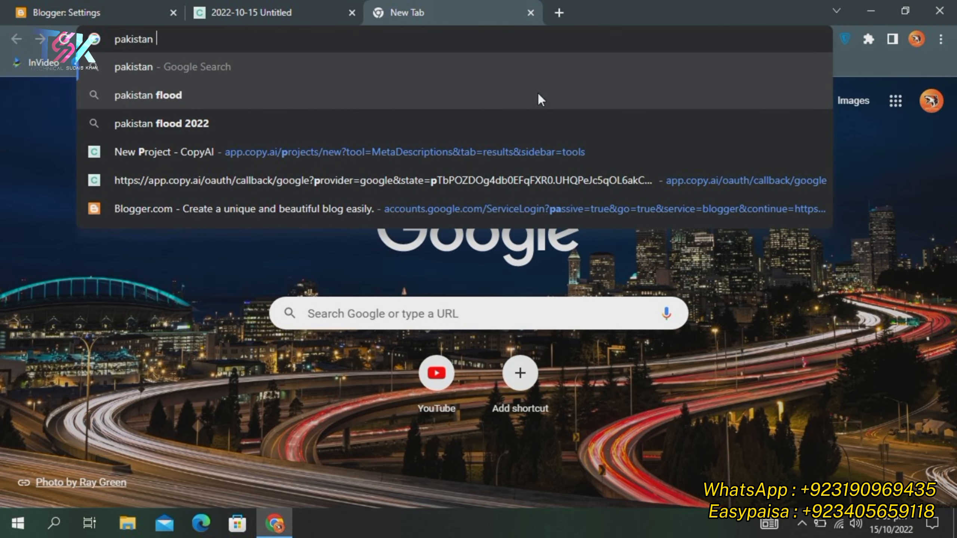
text( time z)
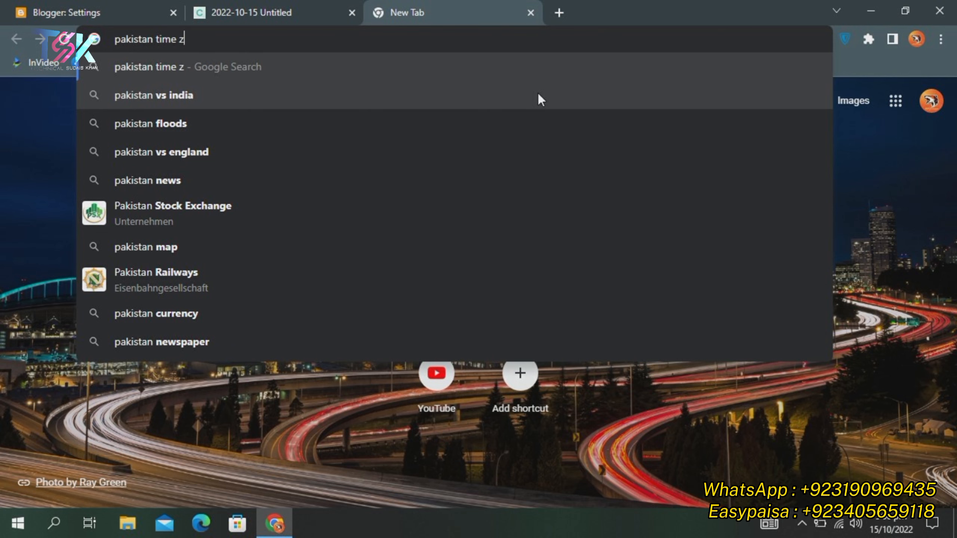
text(one)
key(Return)
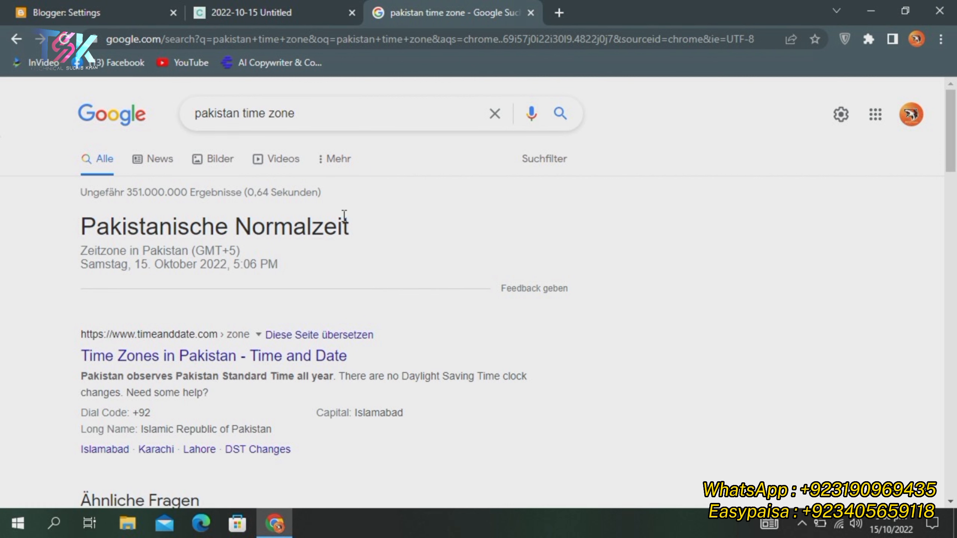
click(311, 3)
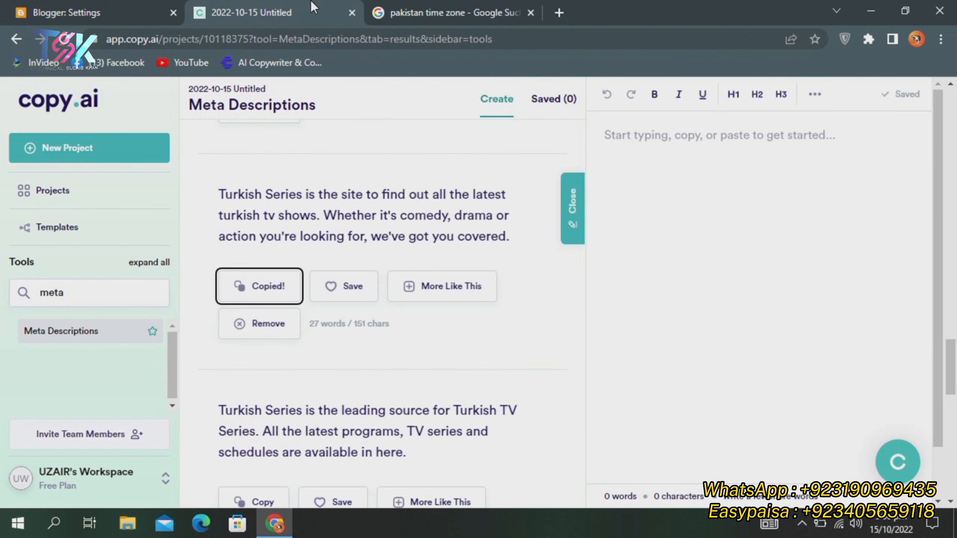
Set the blog time zone to (GMT+05:00) Pakistan Standard Time – Karachi and save
click(96, 2)
scroll(523, 342, up, 15)
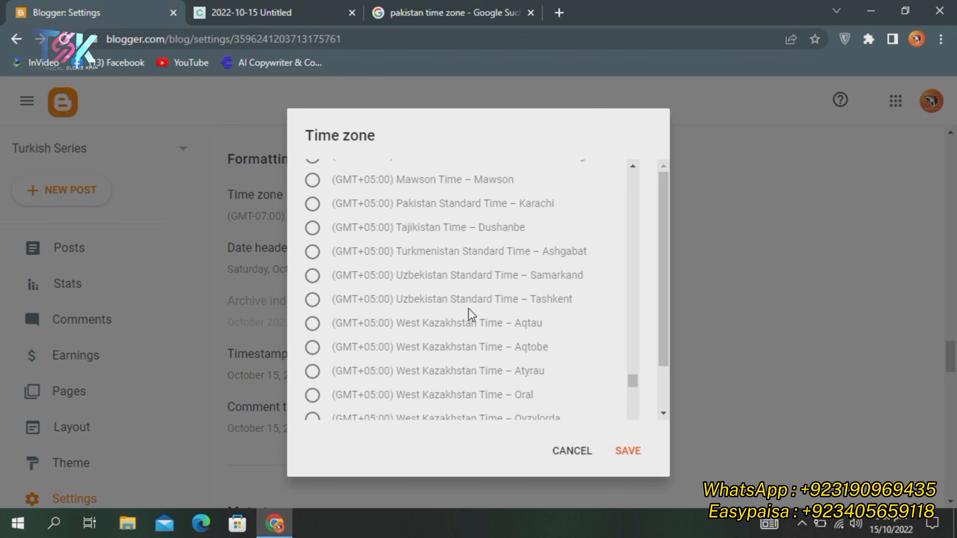
click(312, 204)
click(626, 450)
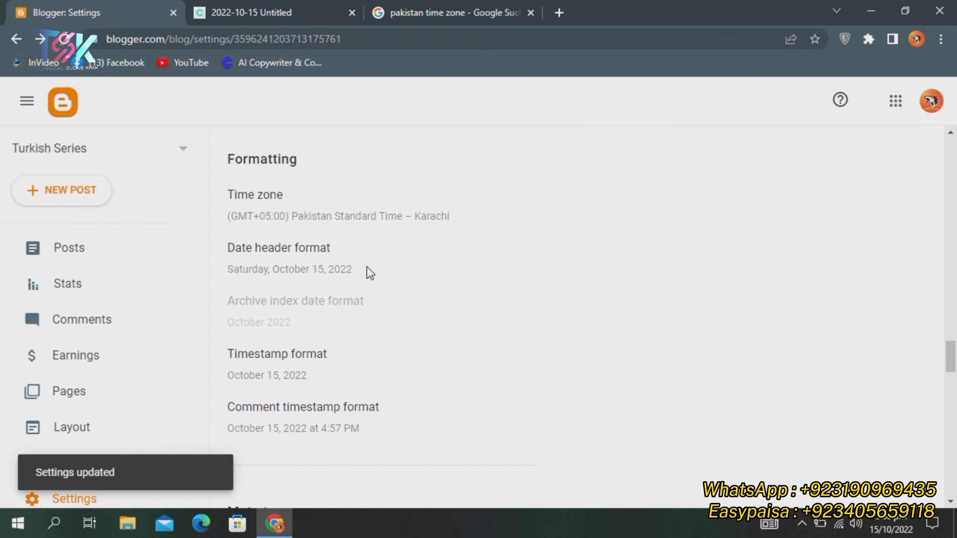
Turn on Enable search description in the blog settings
scroll(366, 266, down, 2)
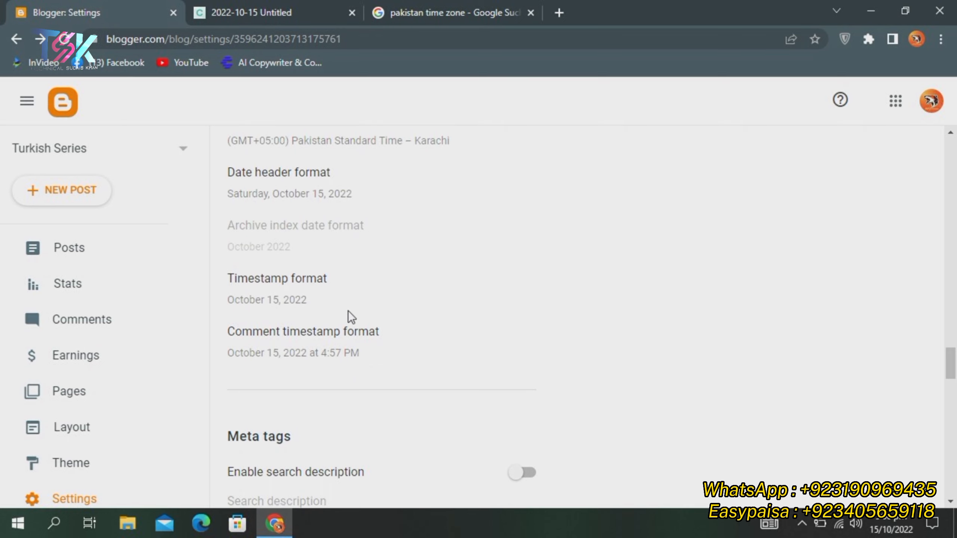
scroll(377, 320, down, 6)
click(517, 249)
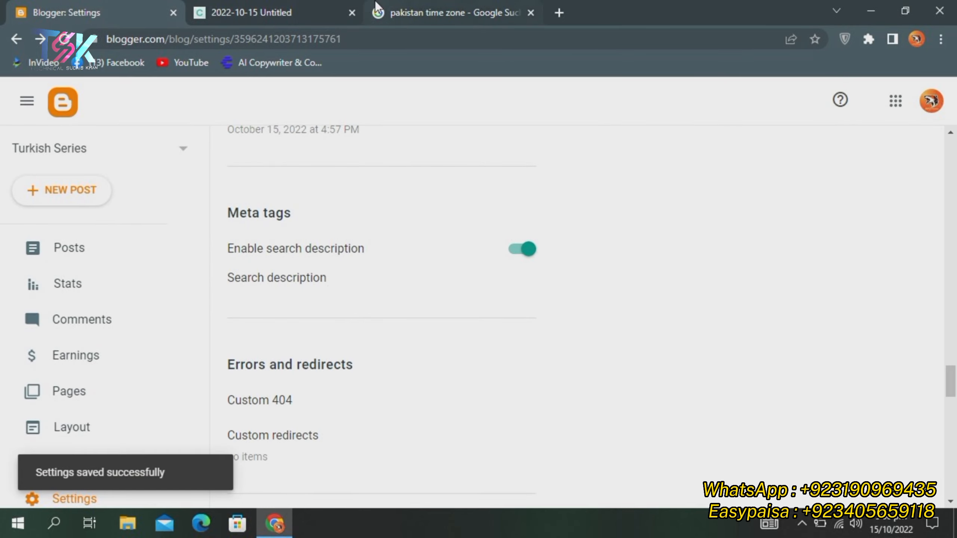
click(559, 13)
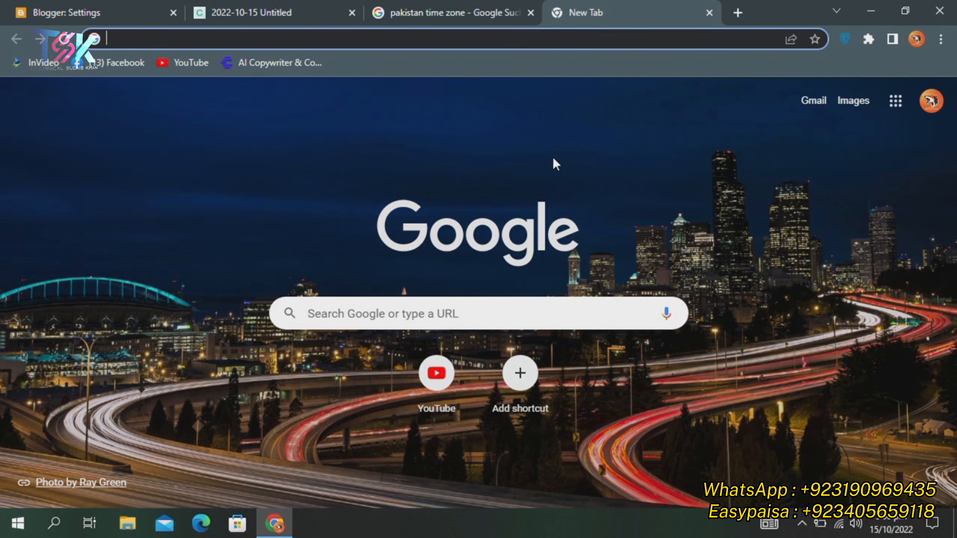
Visit the veritainfo.com website, then go back to the new tab page
text(ver)
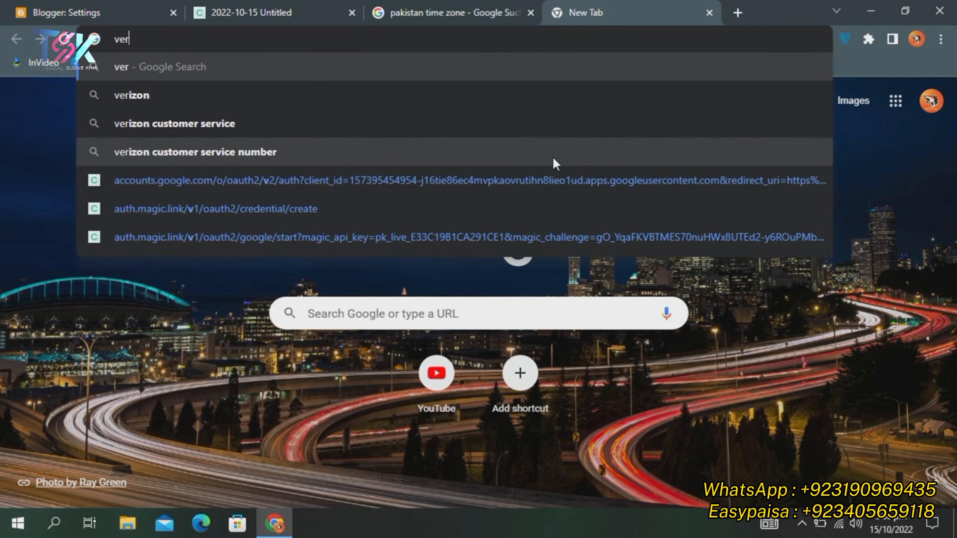
text(itainf)
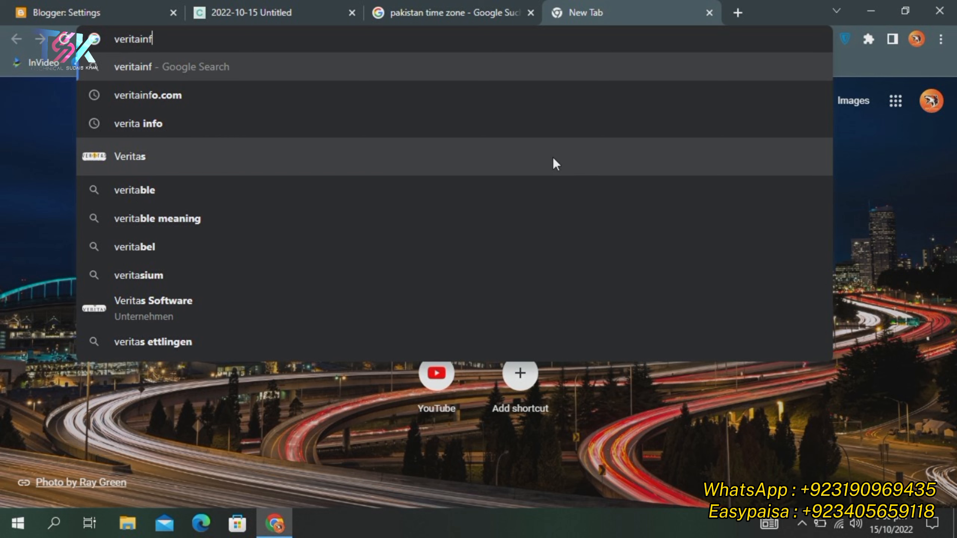
text(o.co)
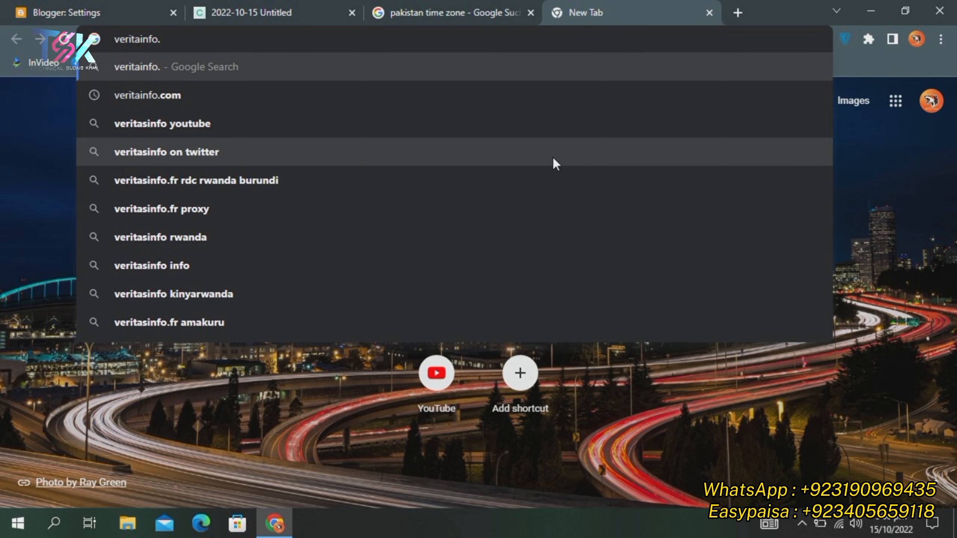
text(m)
key(Return)
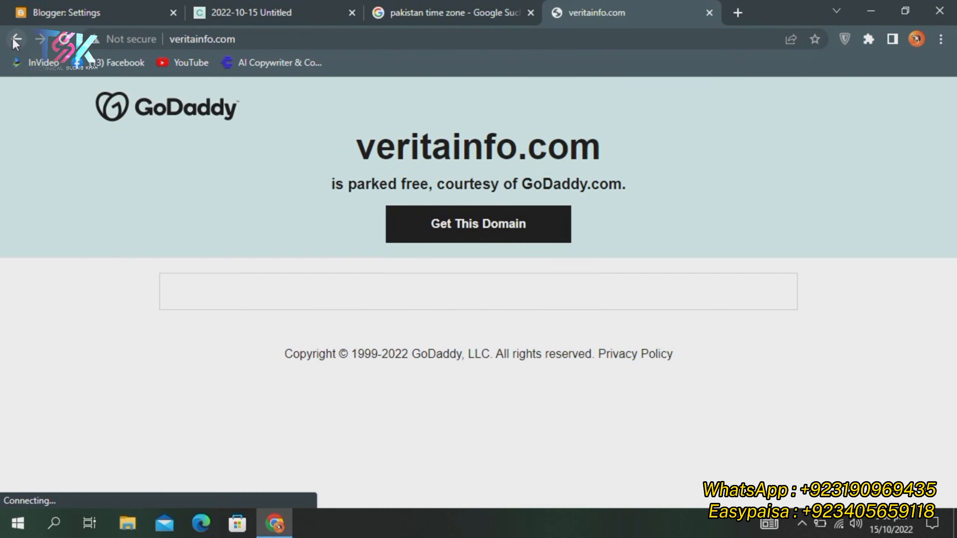
click(14, 39)
click(363, 43)
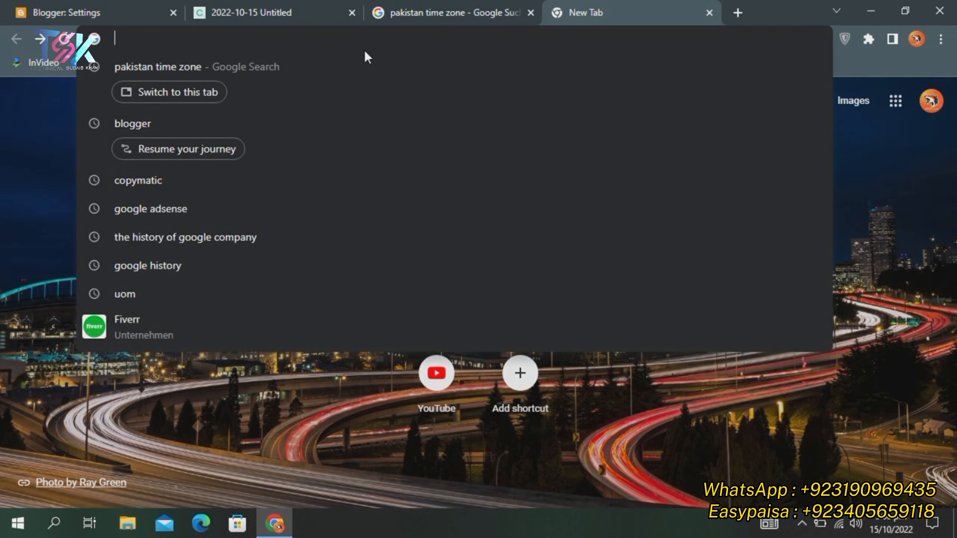
Search Google for 'verita info.com' and review the site's description
text(veri)
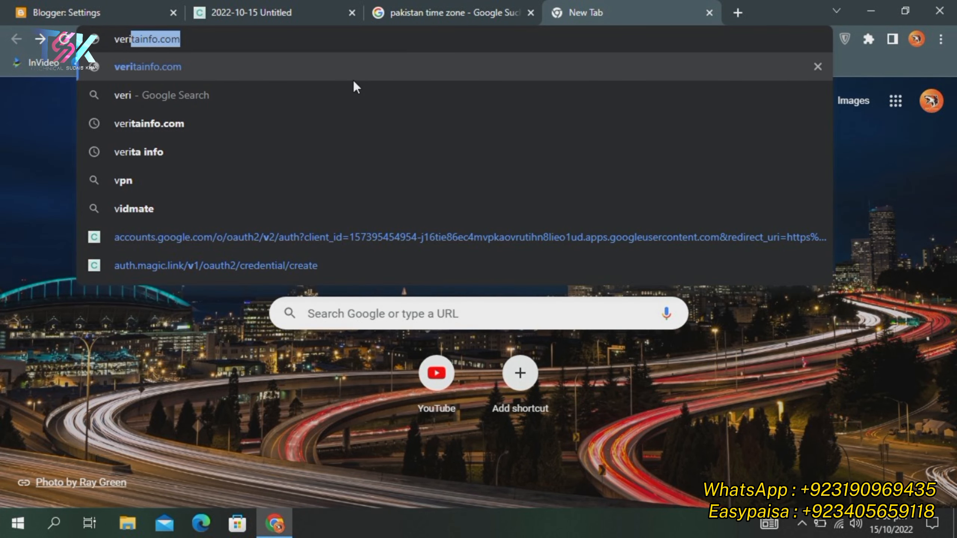
text(ta in)
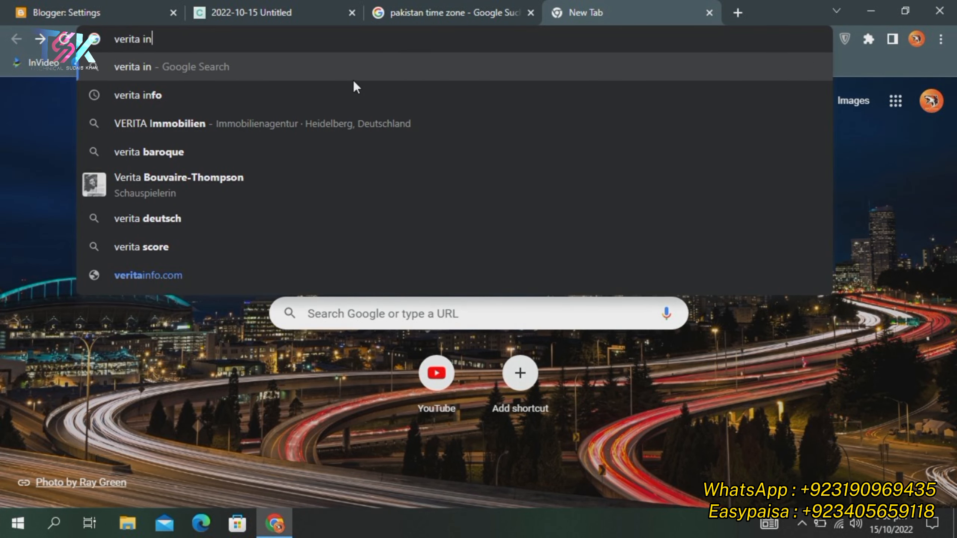
text(fo.)
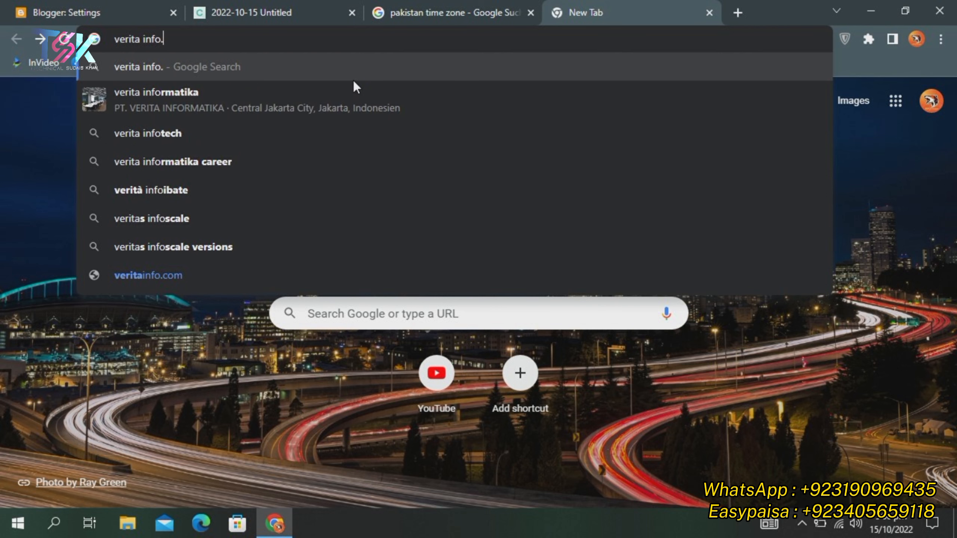
text(com)
key(Return)
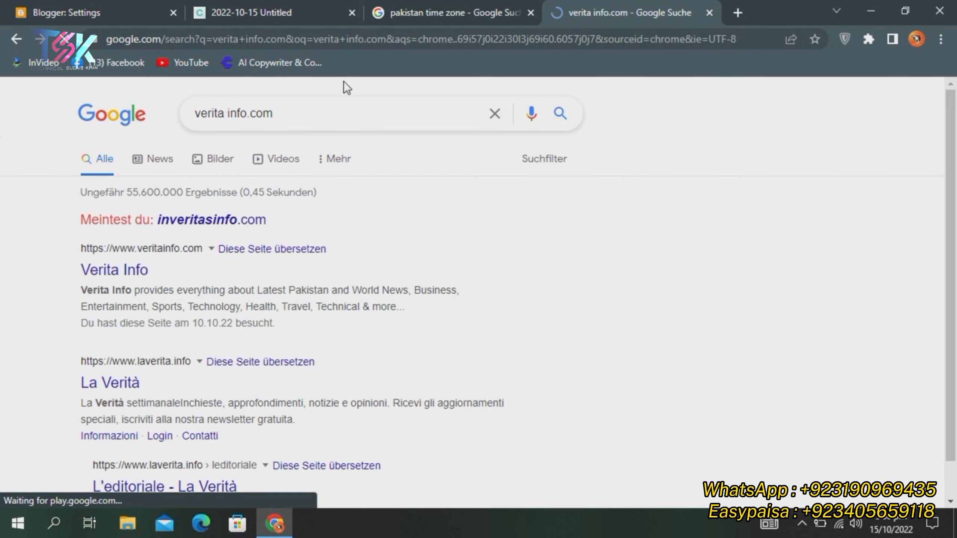
click(240, 222)
scroll(240, 222, down, 2)
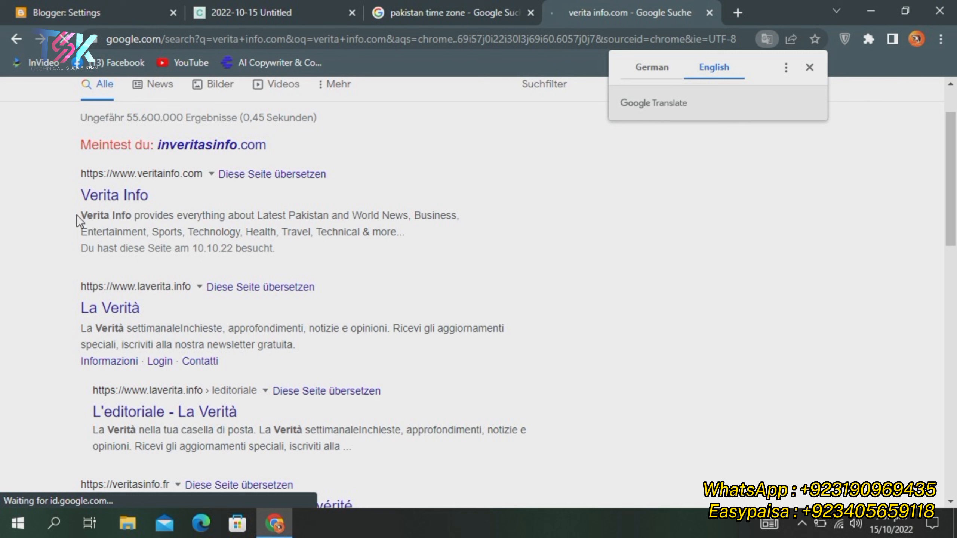
drag(73, 215, 126, 220)
click(137, 233)
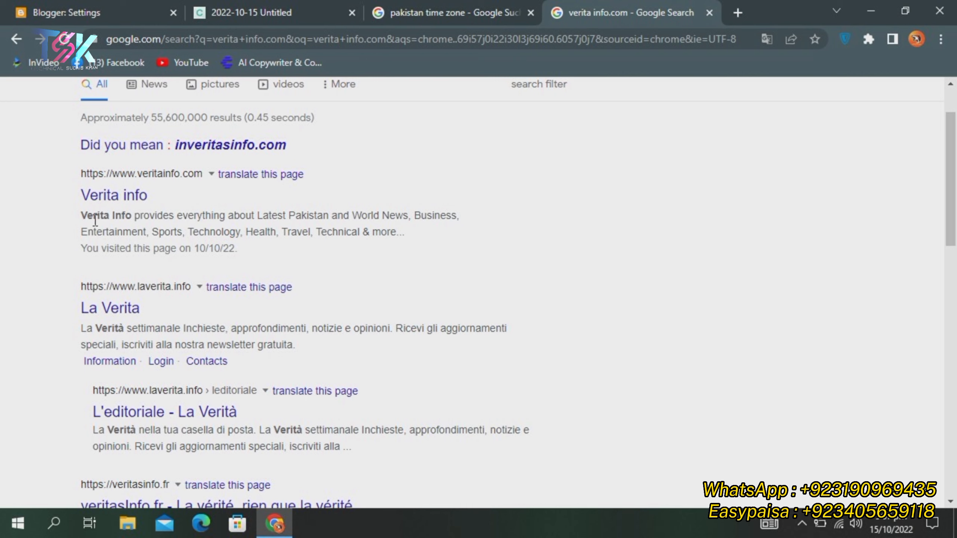
drag(77, 216, 482, 231)
key(ctrl+c)
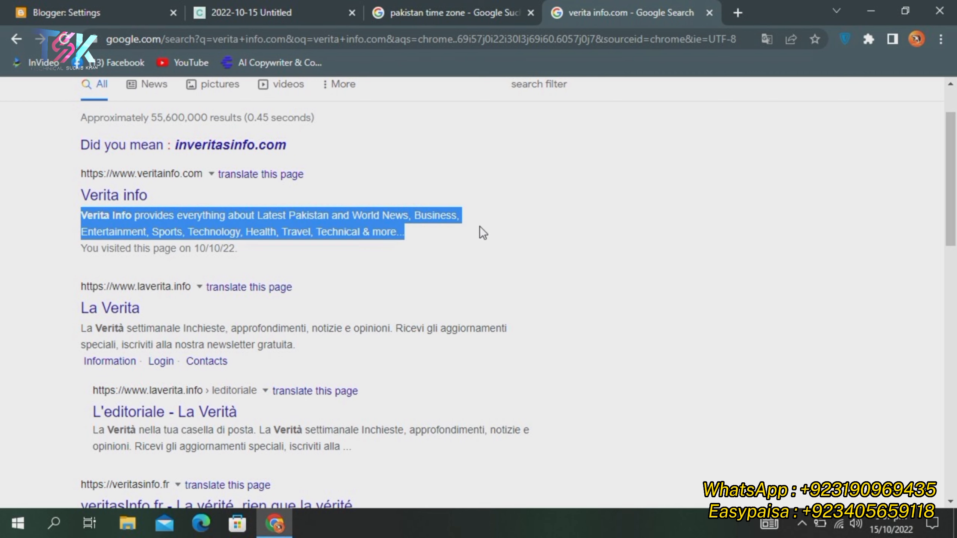
click(487, 241)
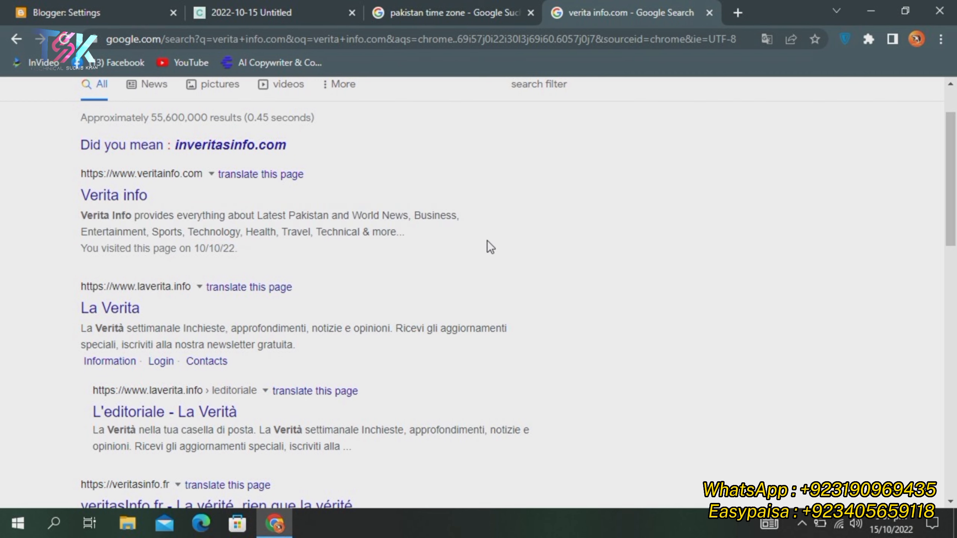
click(80, 5)
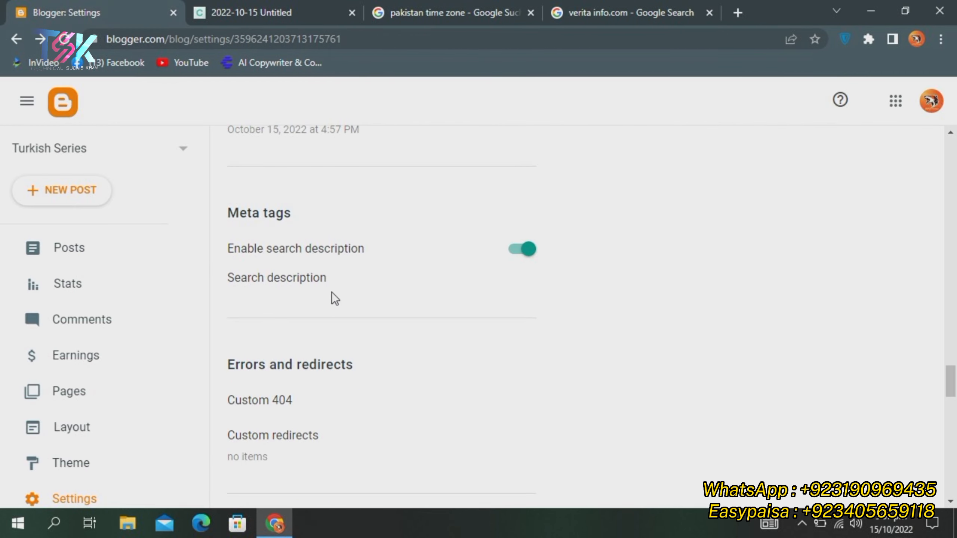
Open the Search description field, paste a prepared description, then delete it
click(280, 282)
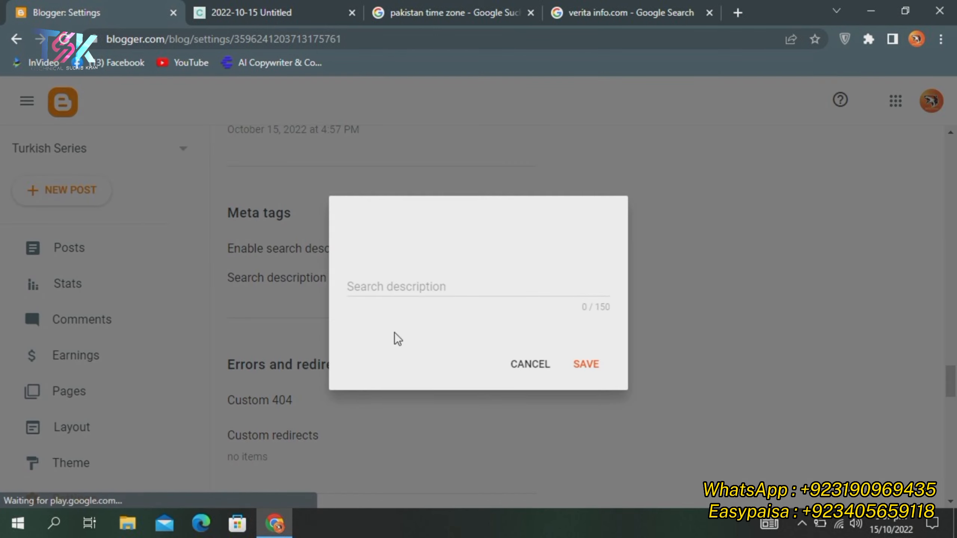
click(512, 290)
key(ctrl+v)
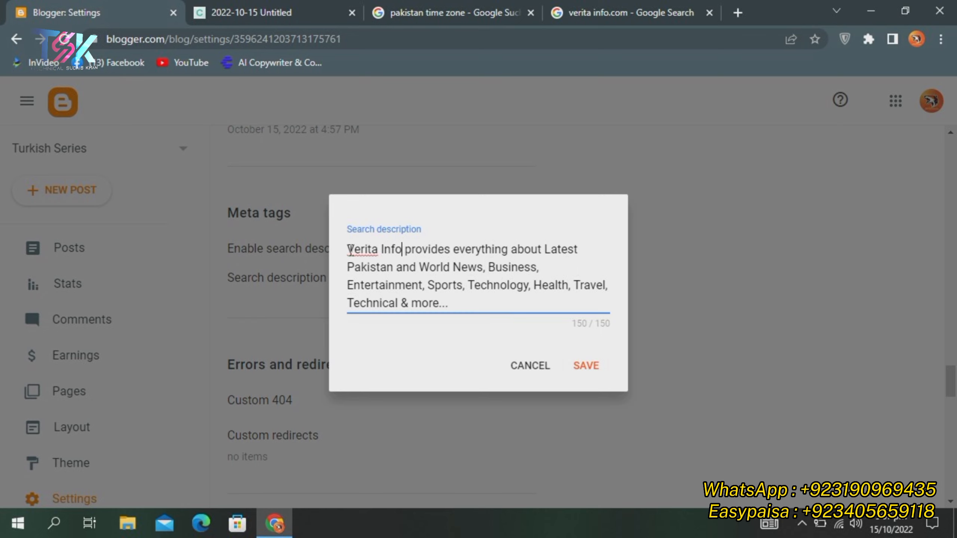
drag(347, 250, 505, 344)
key(BackSpace)
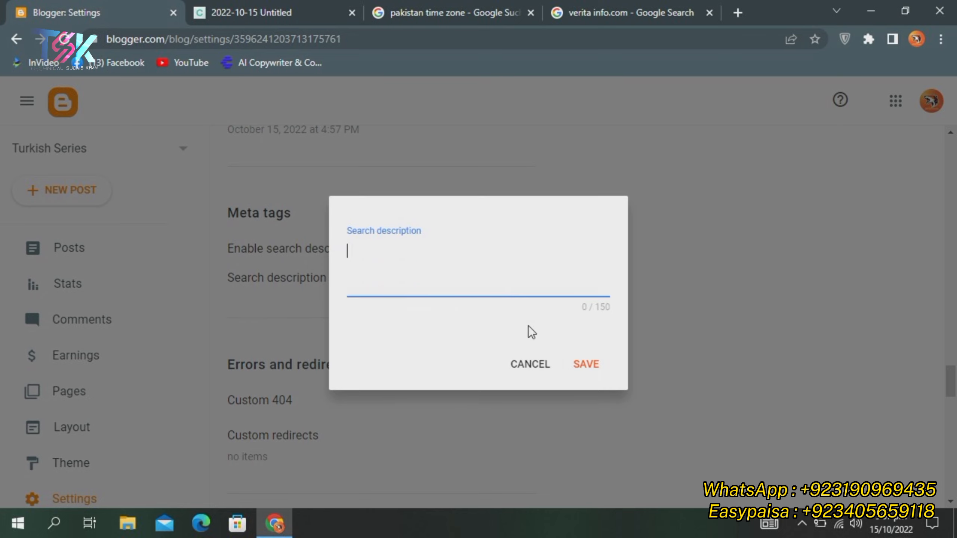
Copy the copy.ai TRT 1 channel description, paste it as search description, and save
click(251, 13)
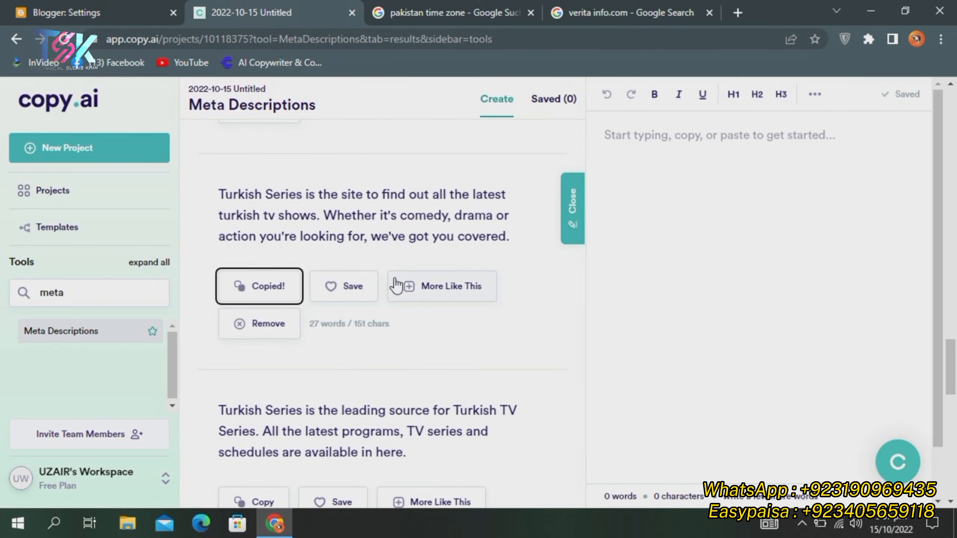
scroll(395, 286, up, 10)
scroll(382, 302, down, 3)
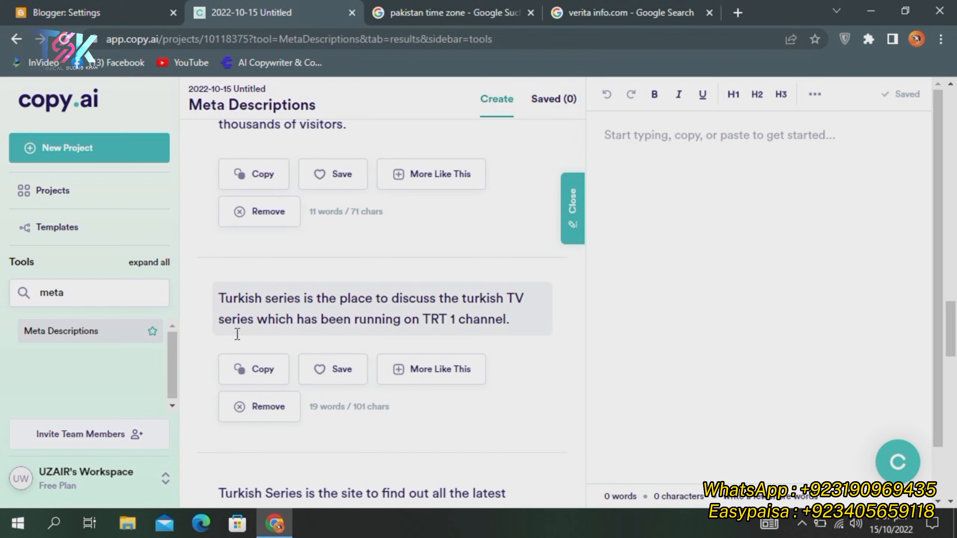
click(266, 371)
click(46, 3)
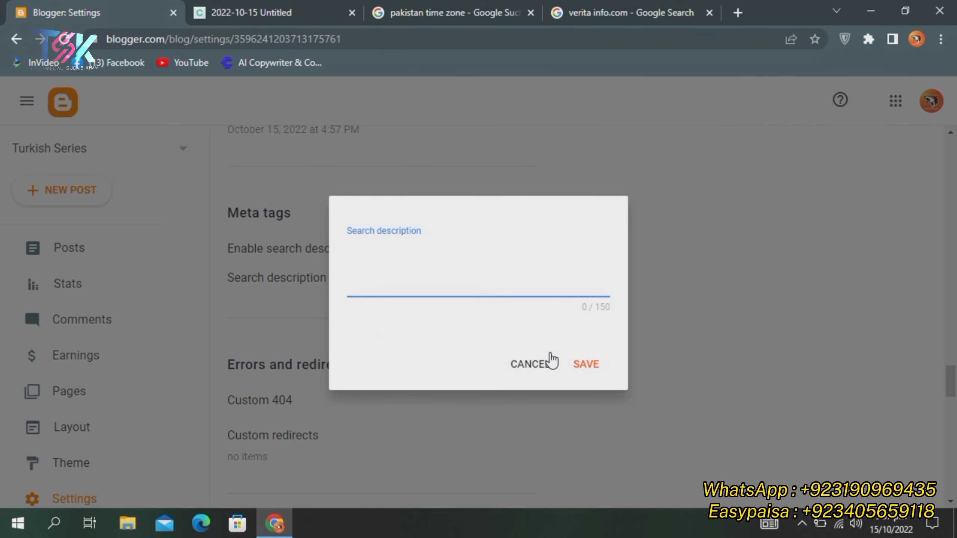
key(ctrl+v)
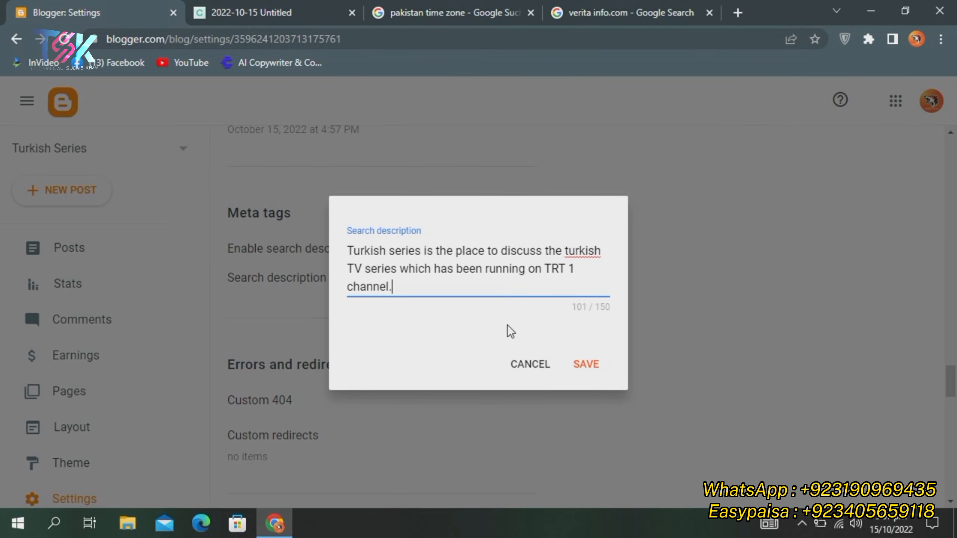
click(580, 366)
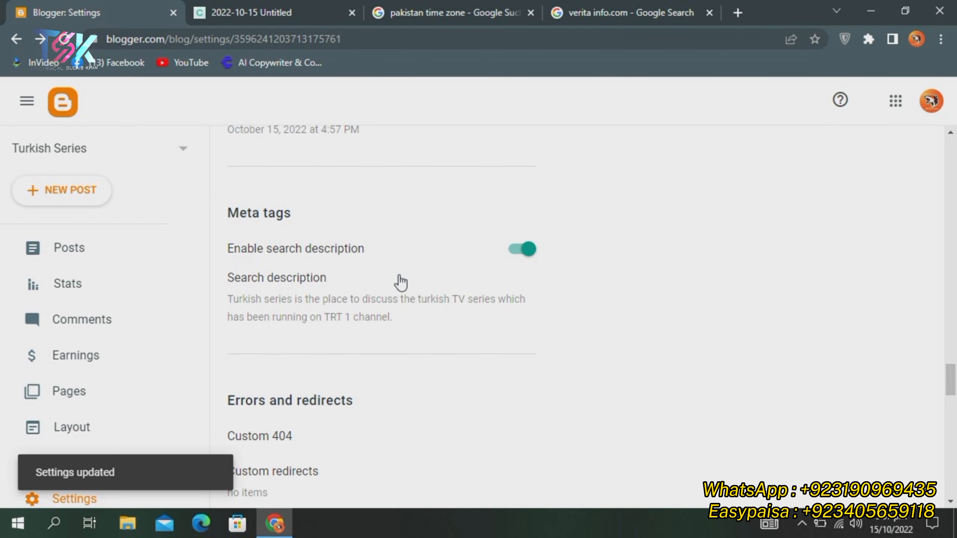
scroll(365, 271, down, 5)
scroll(302, 283, down, 4)
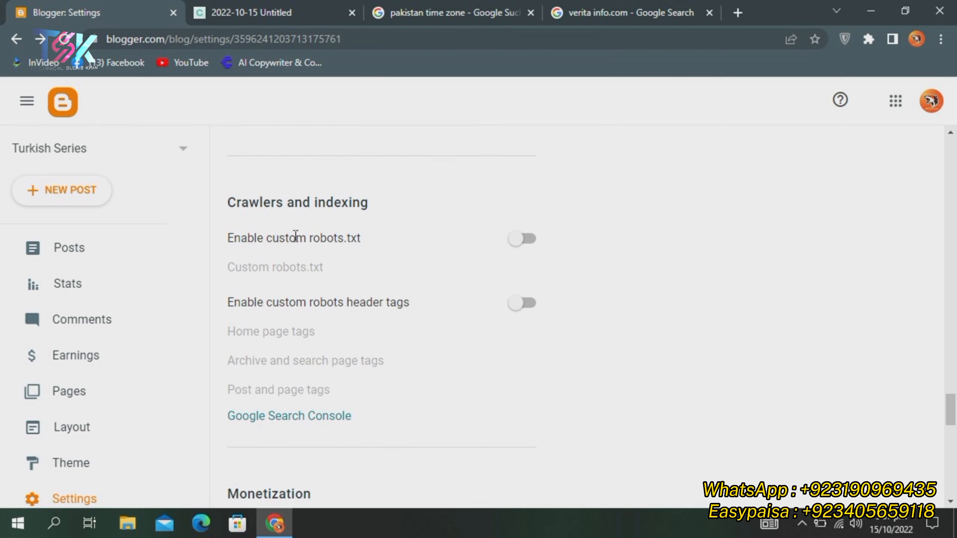
Enable custom robots.txt and custom robots header tags, leaving the robots.txt editor unchanged
click(522, 241)
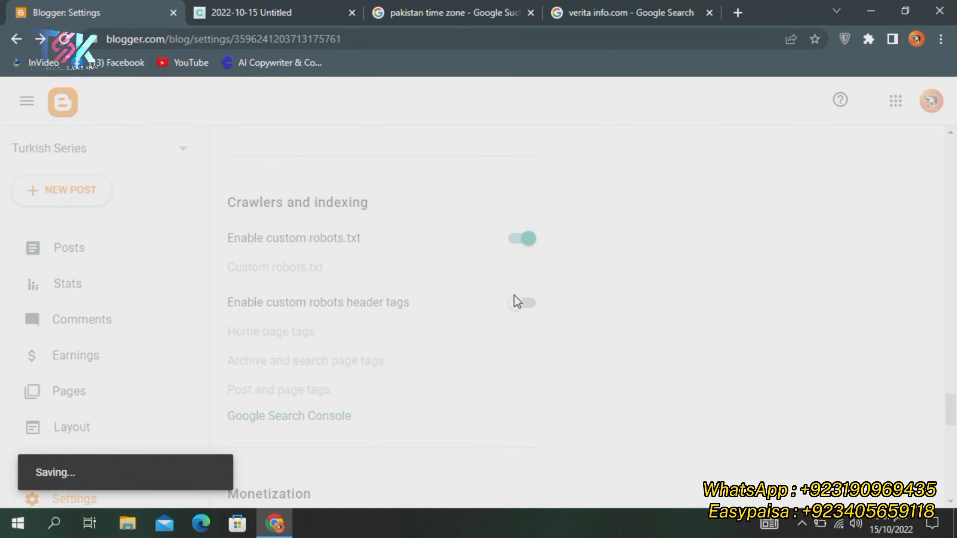
click(521, 302)
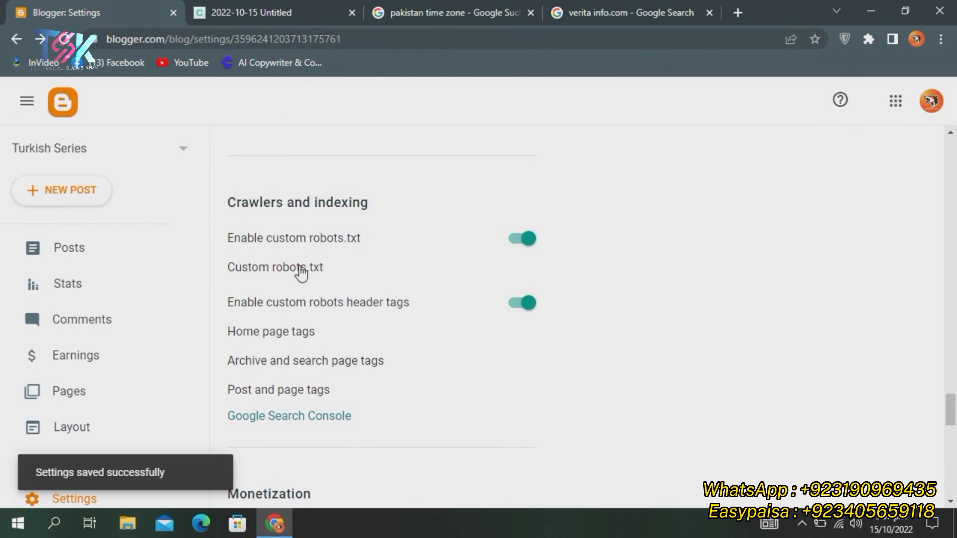
scroll(301, 272, down, 1)
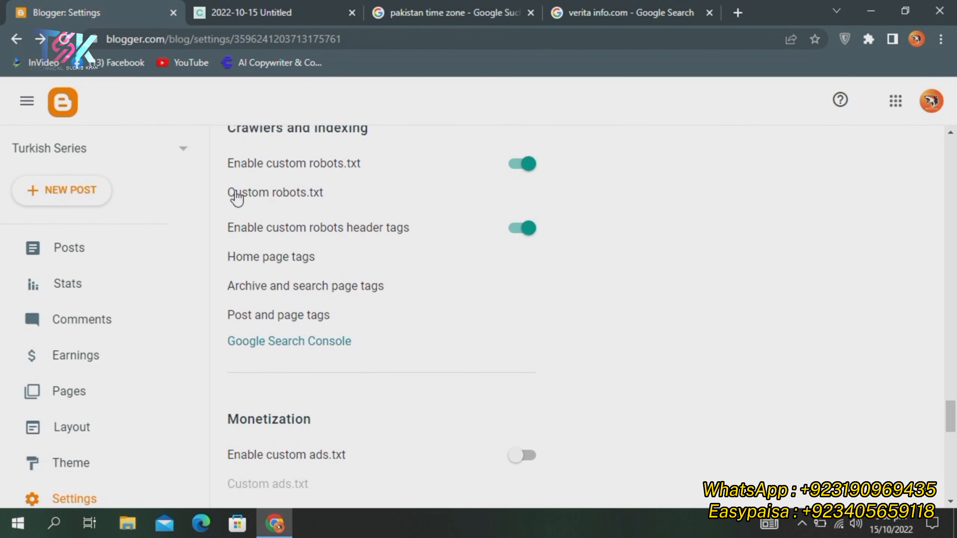
click(311, 196)
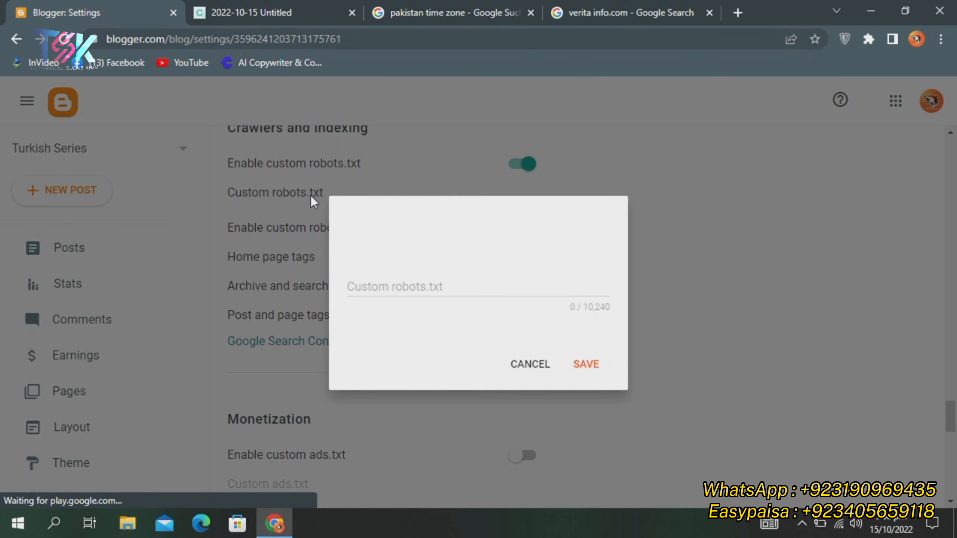
click(525, 364)
drag(217, 188, 355, 187)
click(358, 191)
click(518, 364)
drag(220, 193, 332, 196)
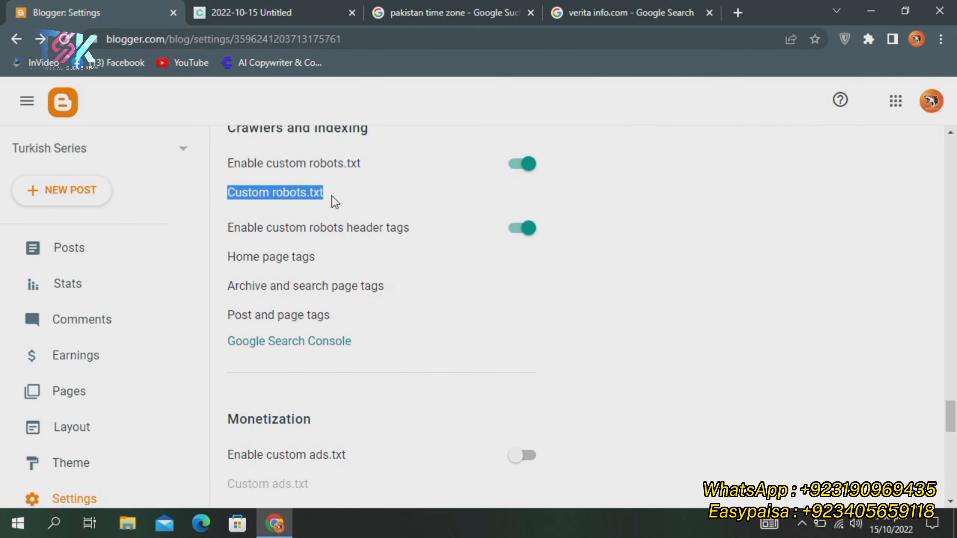
click(338, 200)
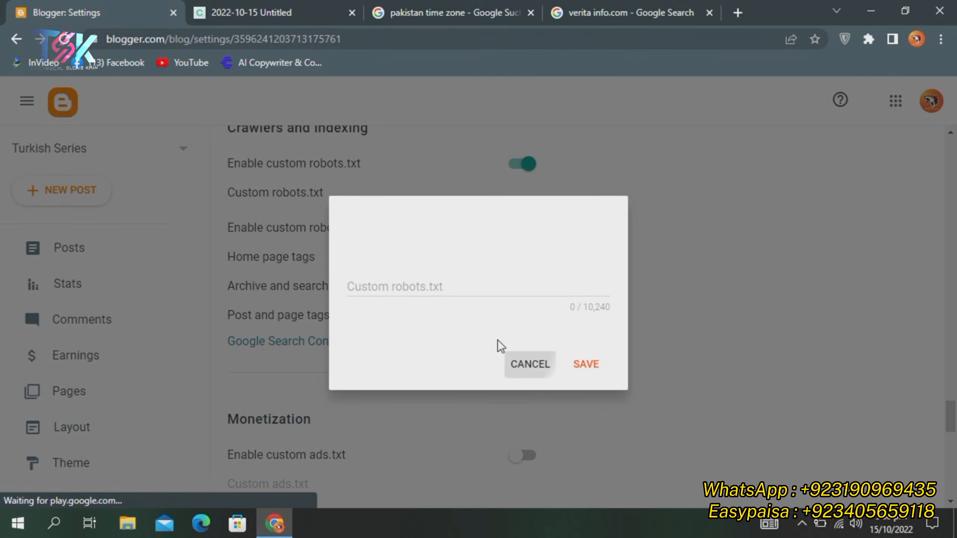
click(506, 356)
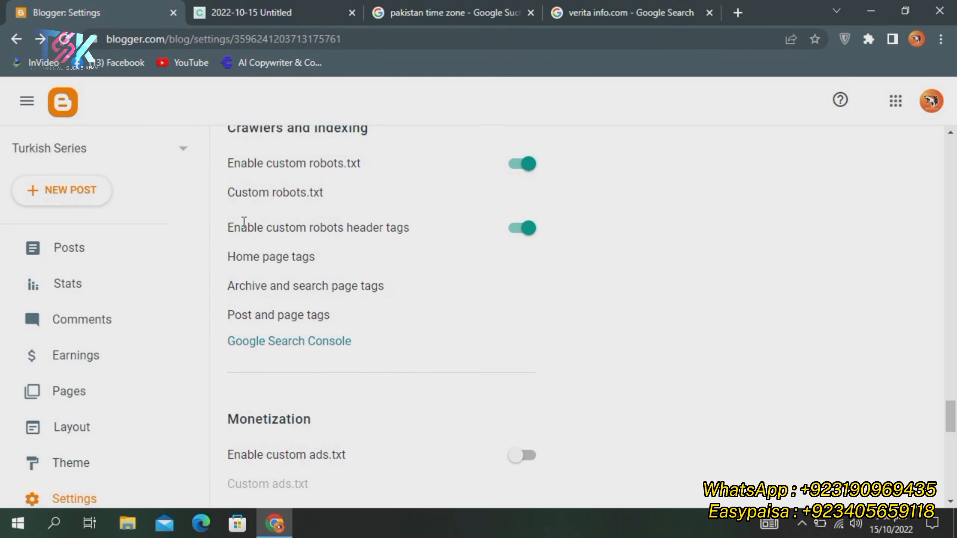
Set the home page robots tags to all and noodp
click(277, 258)
click(581, 177)
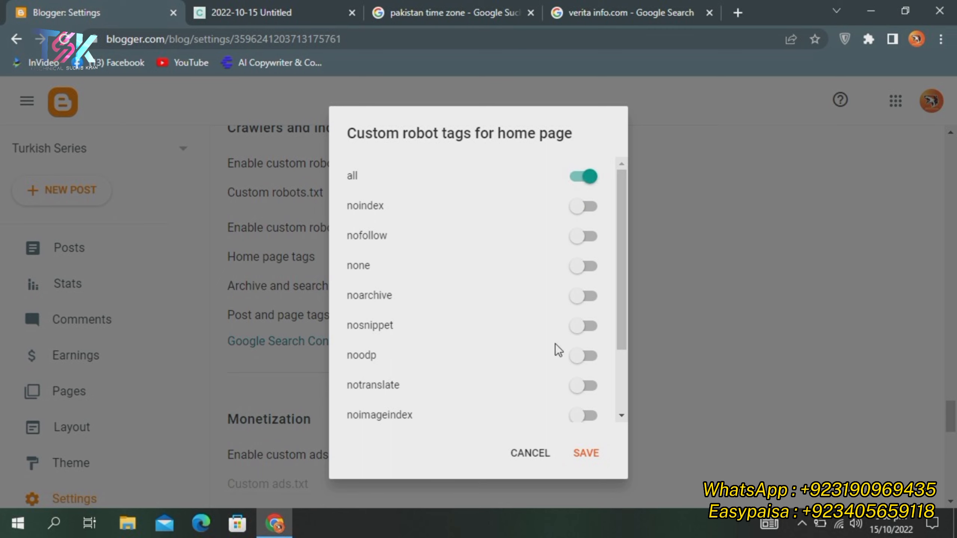
click(577, 358)
click(584, 454)
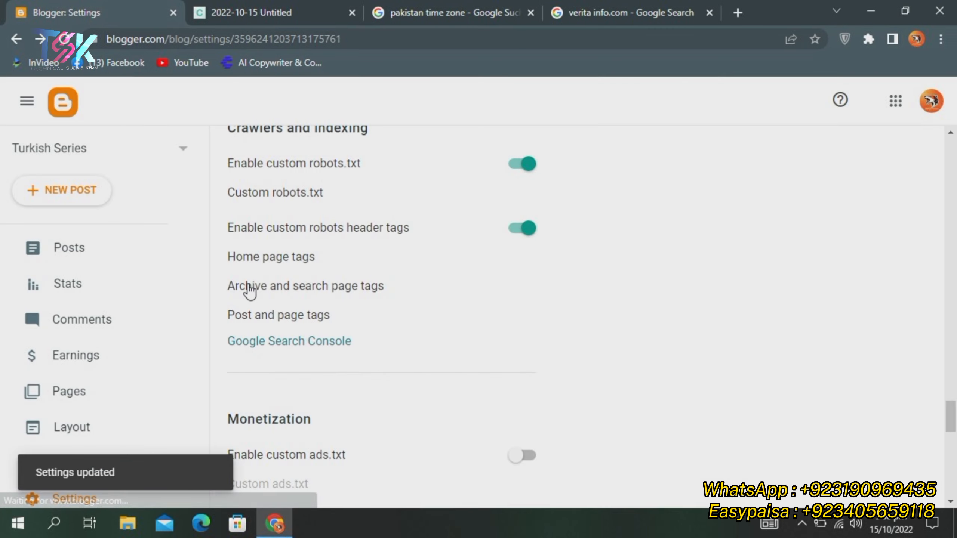
Set the archive and search page robots tags to noindex and noodp
click(305, 285)
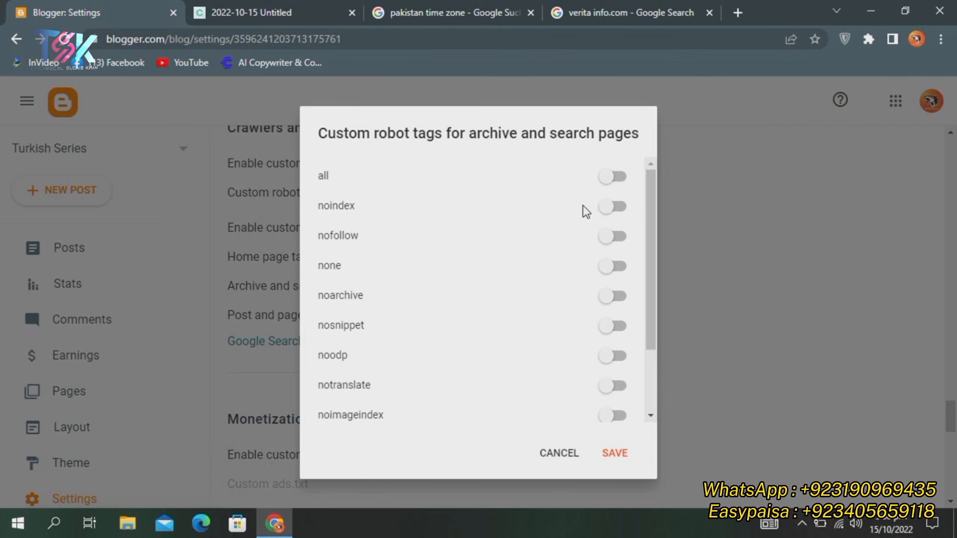
click(614, 206)
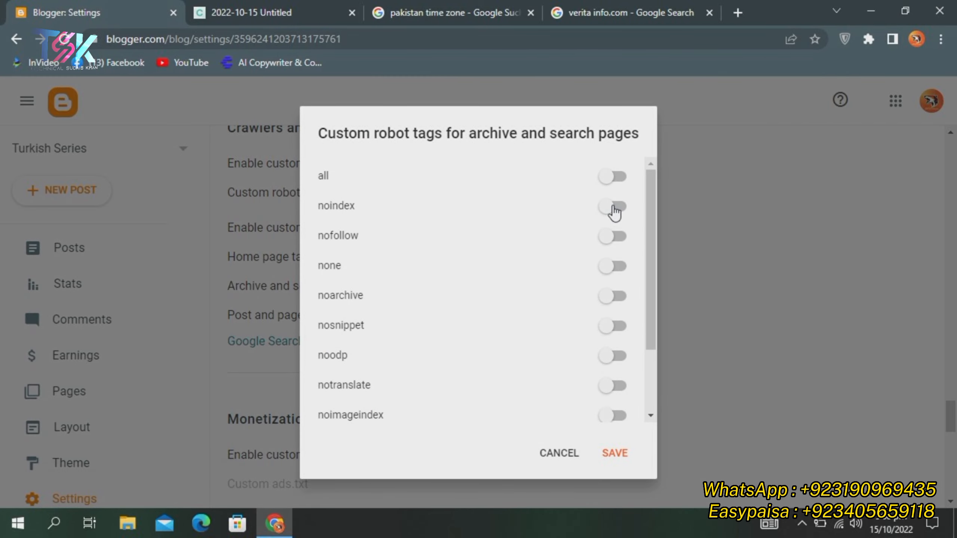
click(615, 355)
click(617, 453)
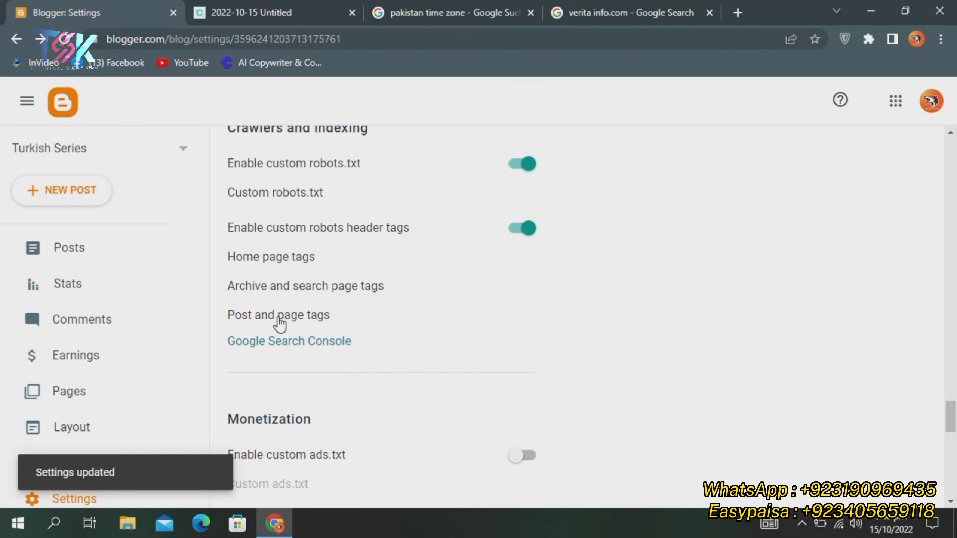
Set the post and page robots tags to all and noodp
click(279, 316)
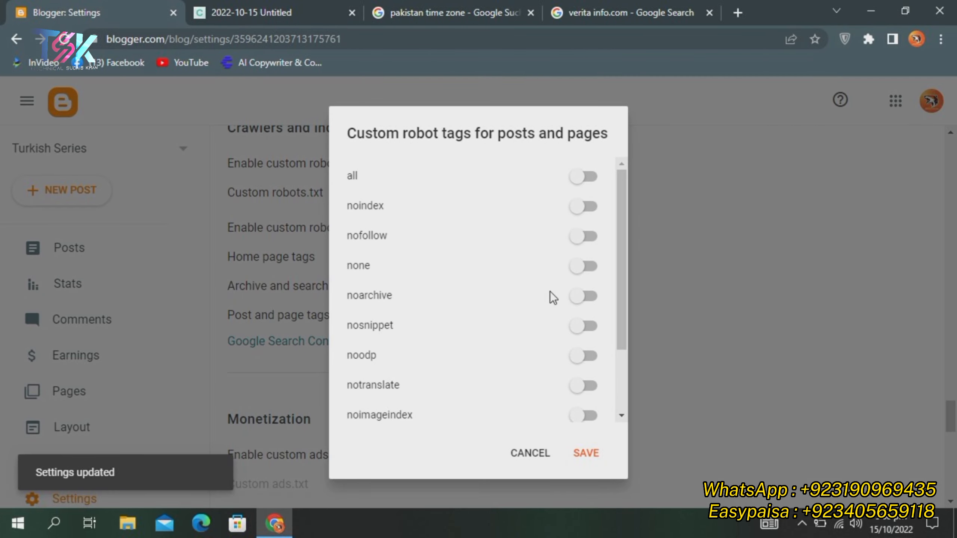
click(581, 176)
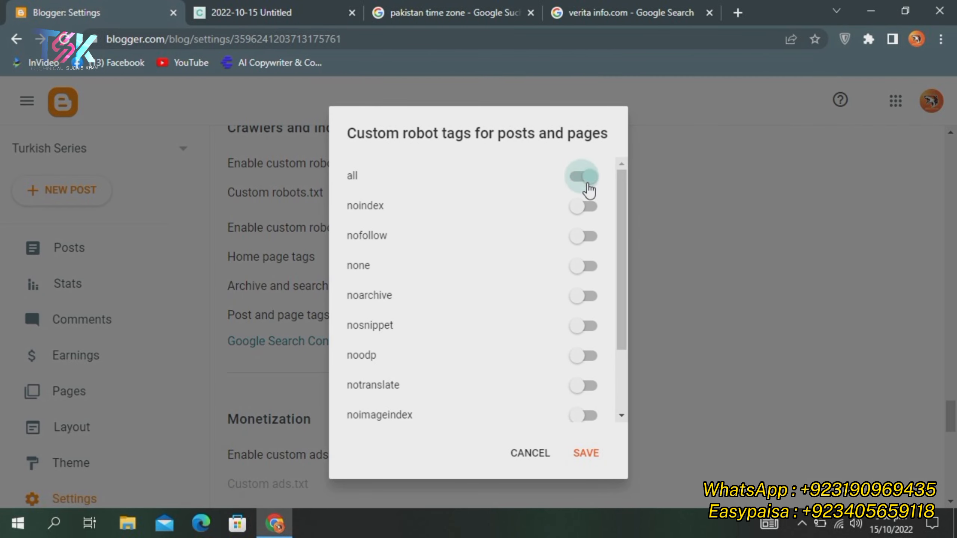
click(574, 356)
click(585, 453)
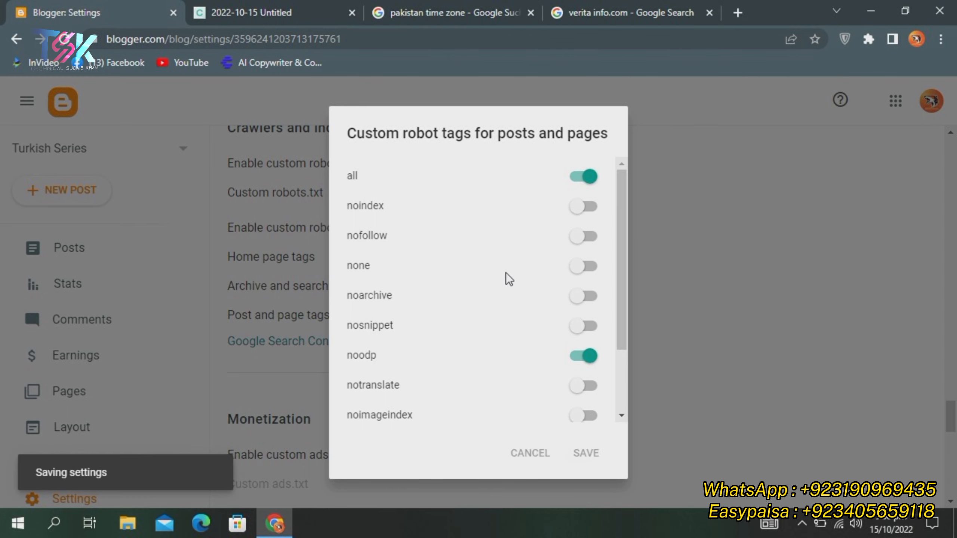
scroll(464, 279, down, 8)
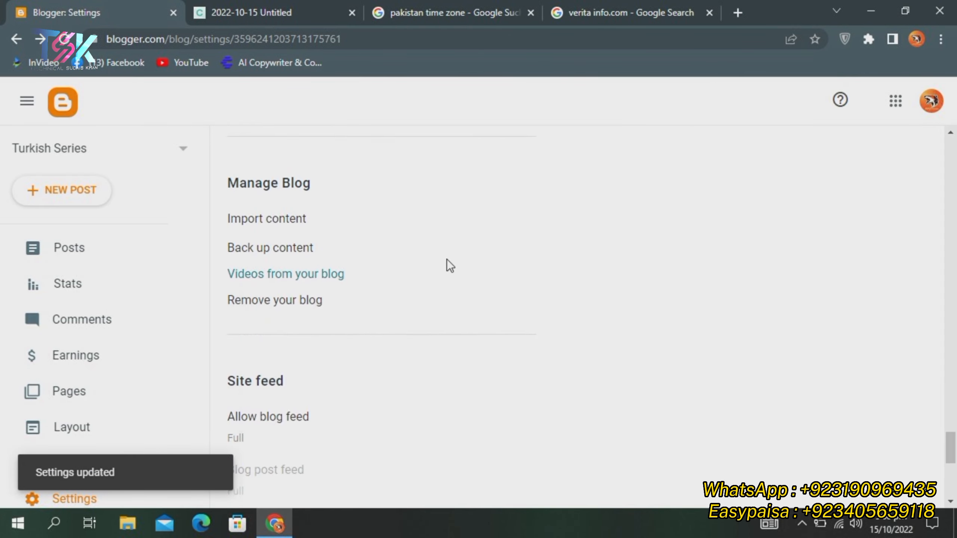
Go to the blog's Posts list, which shows no posts yet
scroll(434, 249, down, 10)
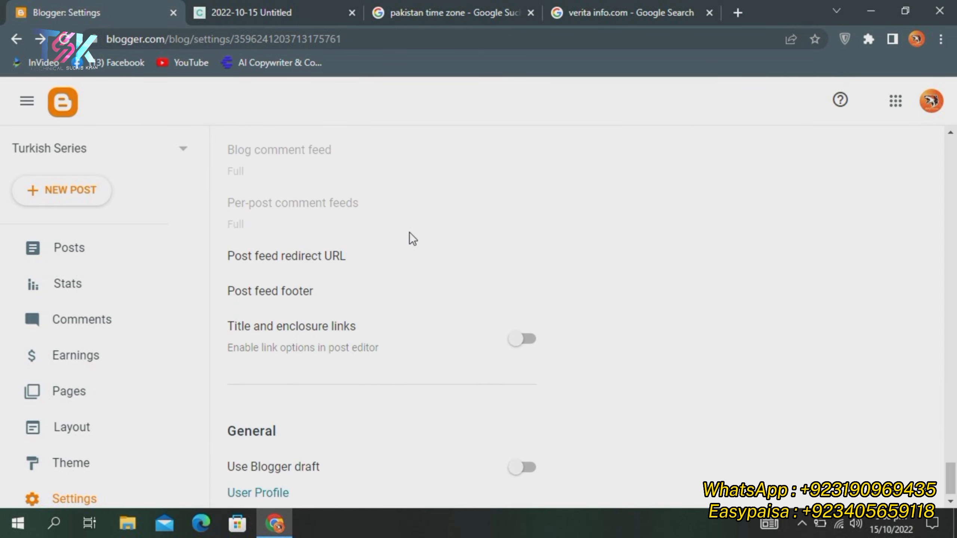
scroll(410, 232, down, 1)
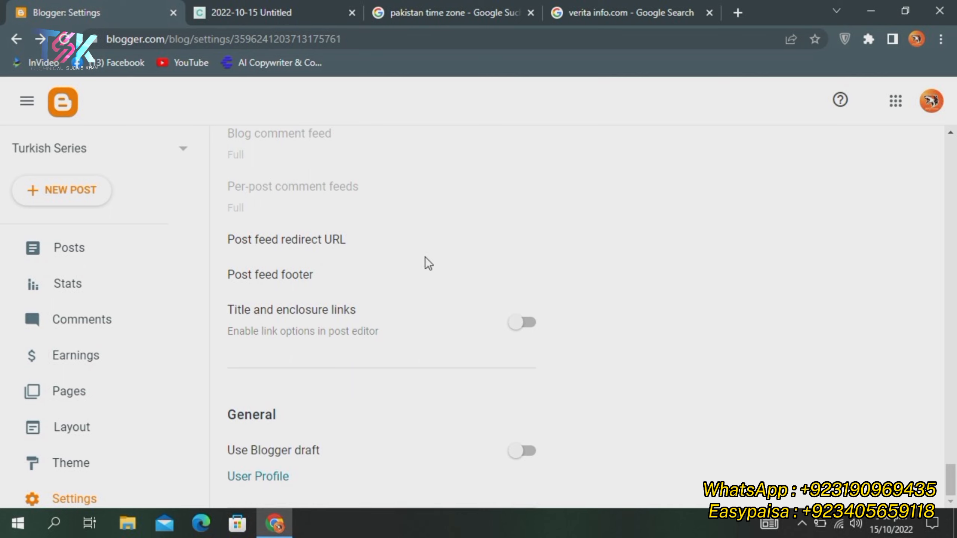
scroll(425, 257, up, 15)
scroll(426, 257, up, 5)
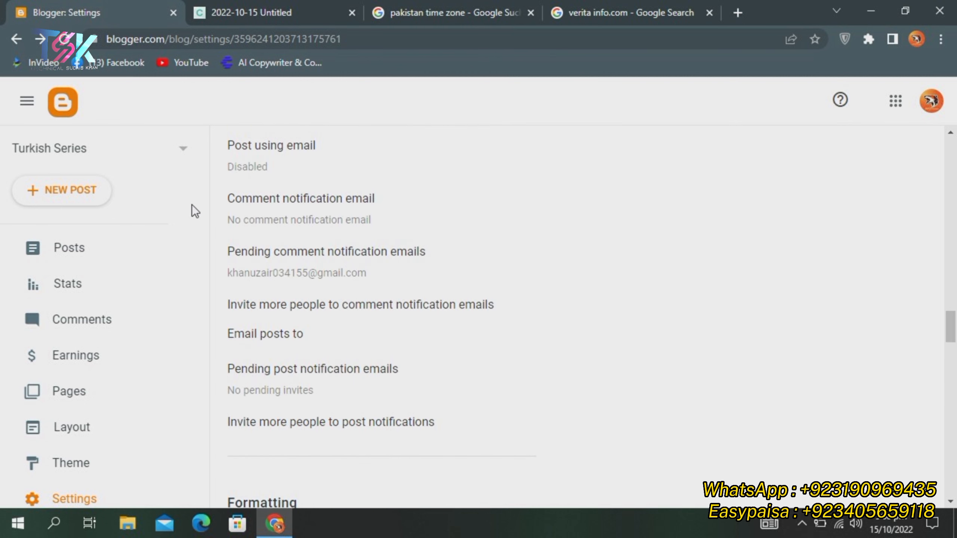
click(90, 243)
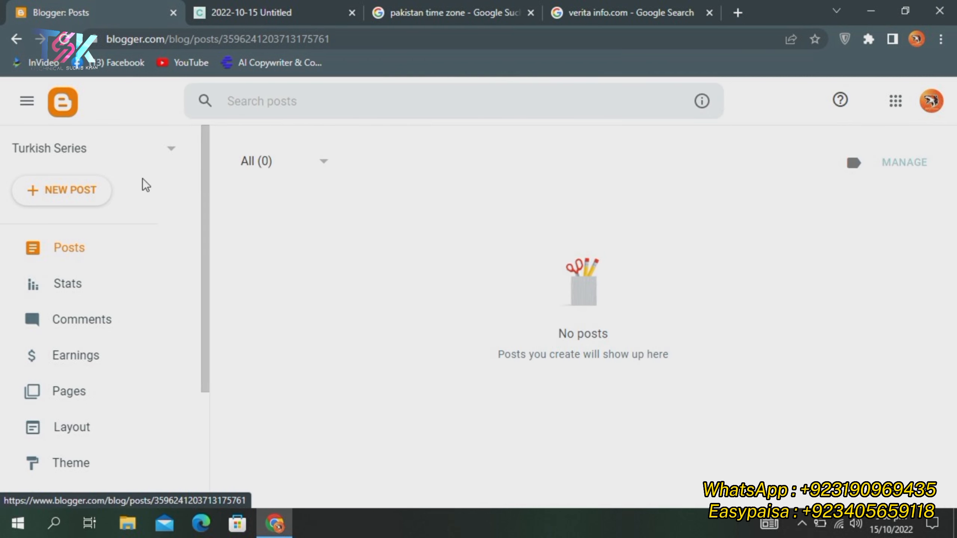
scroll(122, 254, down, 4)
View the live Turkish Series blog and its site info, then return to Blogger: Posts
click(80, 404)
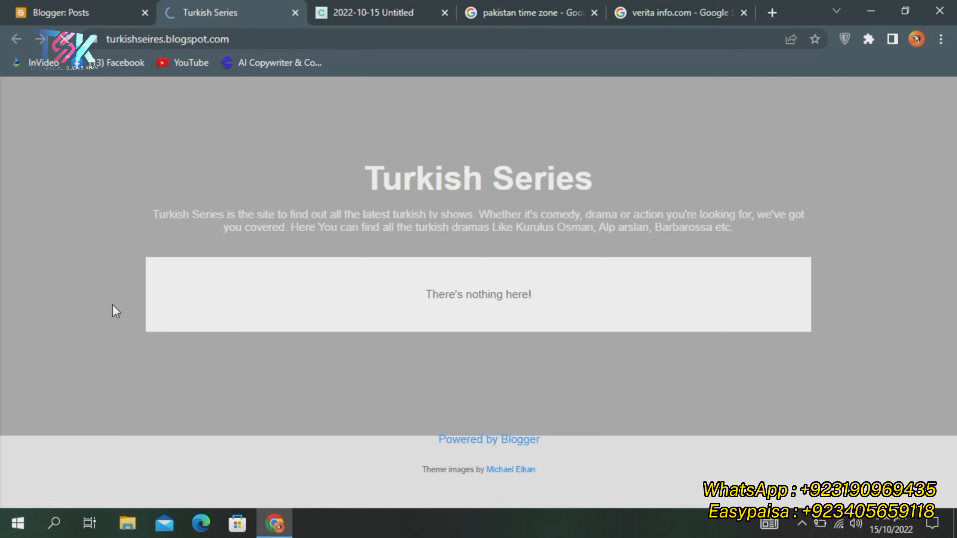
click(91, 42)
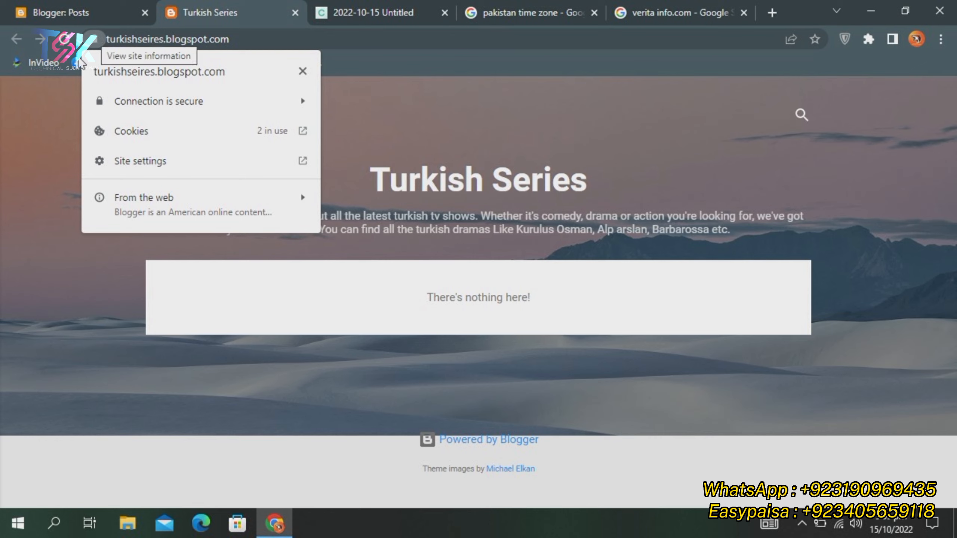
click(49, 118)
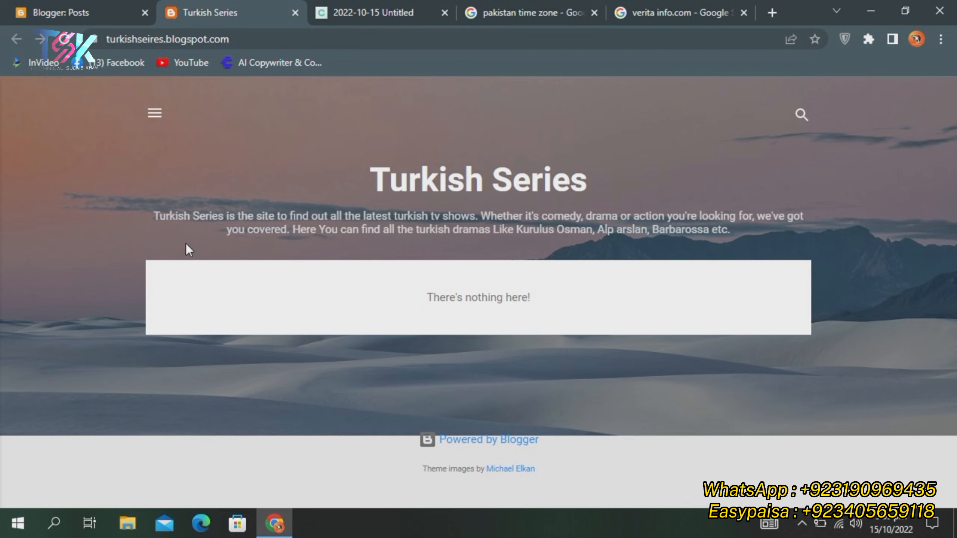
drag(111, 178, 79, 174)
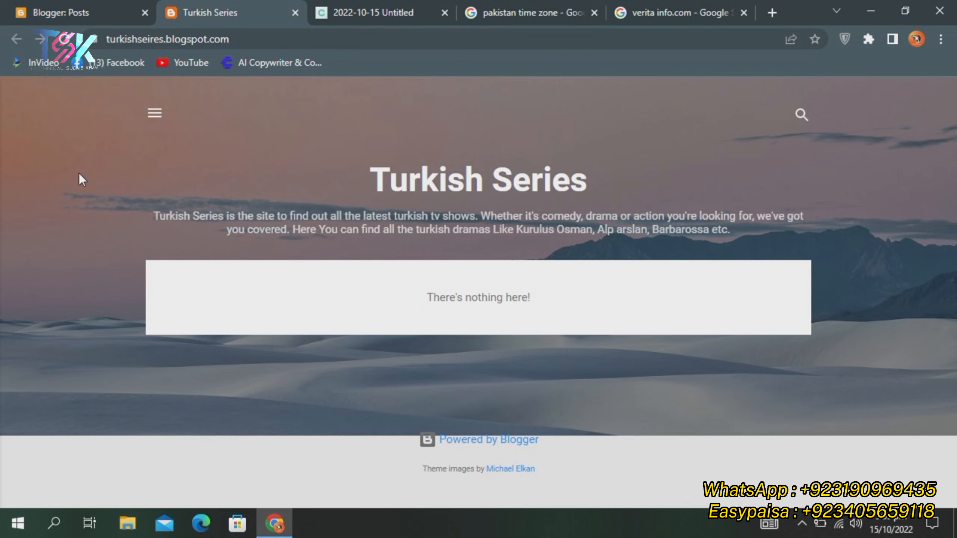
click(154, 114)
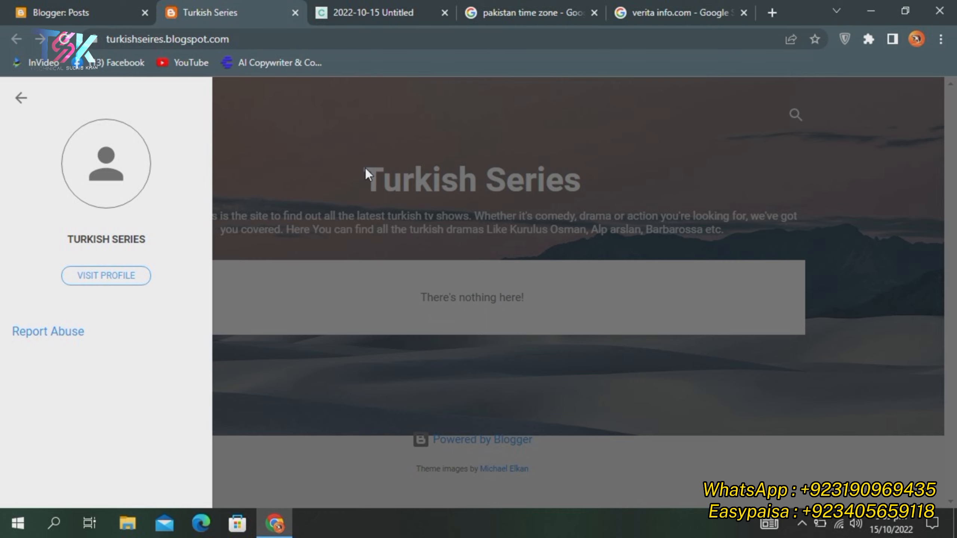
click(364, 168)
click(81, 3)
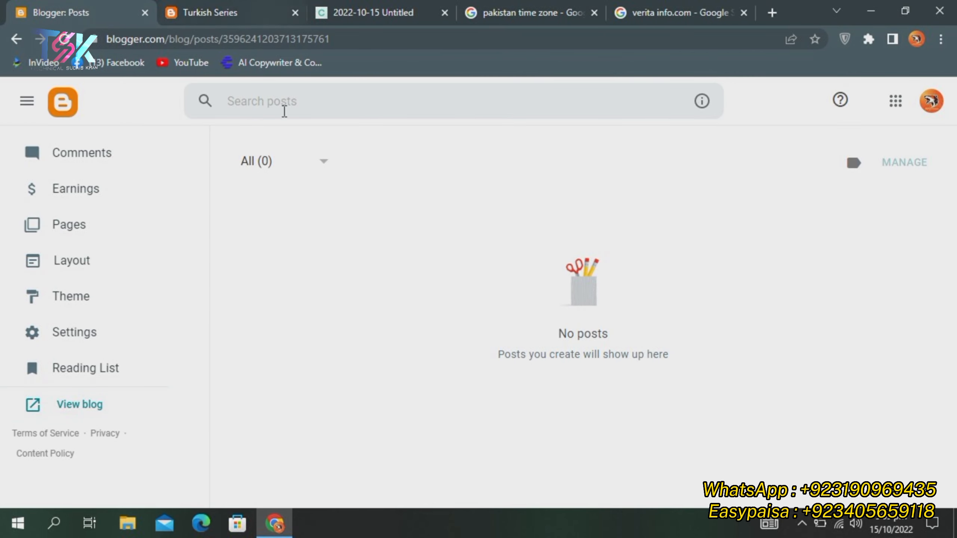
Browse the Turkish Series blog's Pages and Posts lists, ending on Pages
scroll(77, 228, up, 2)
scroll(75, 272, up, 3)
scroll(73, 294, down, 4)
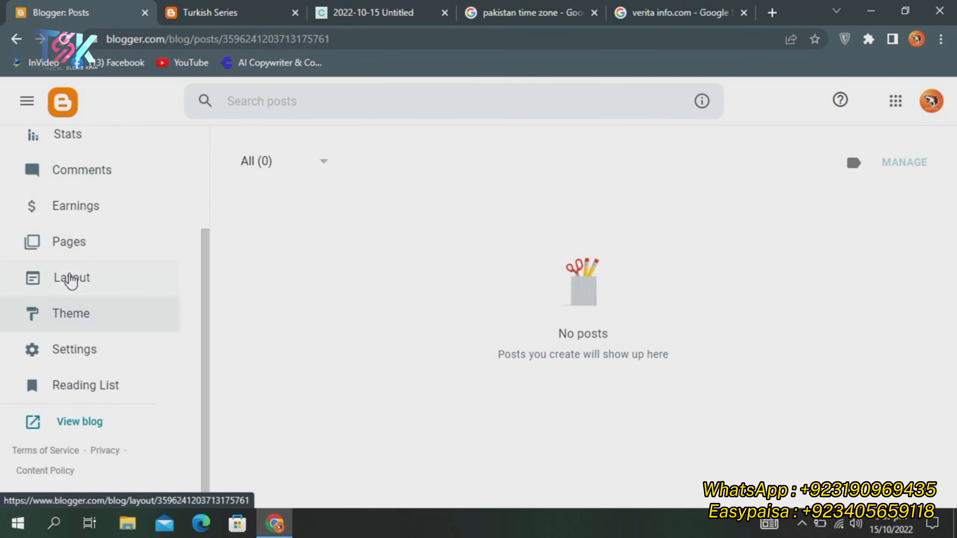
click(73, 232)
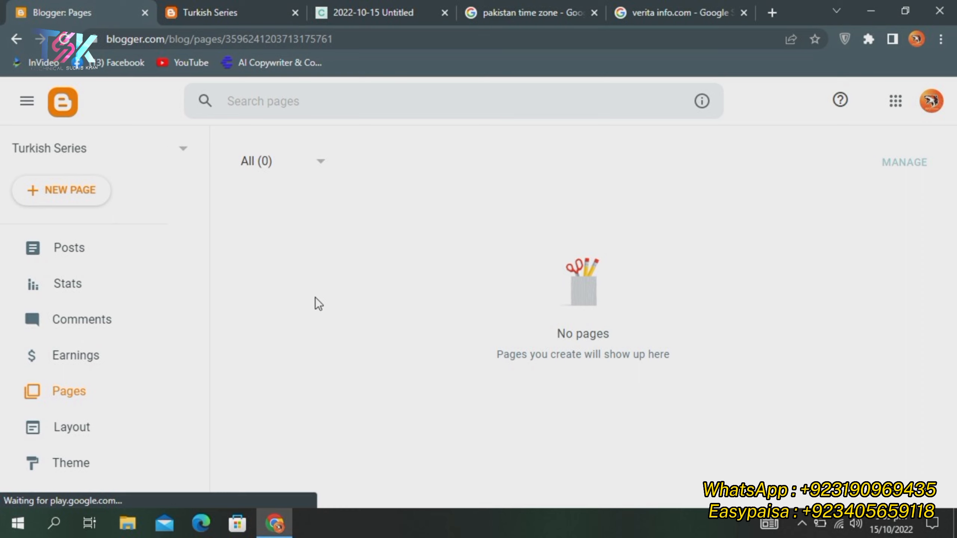
scroll(110, 324, down, 2)
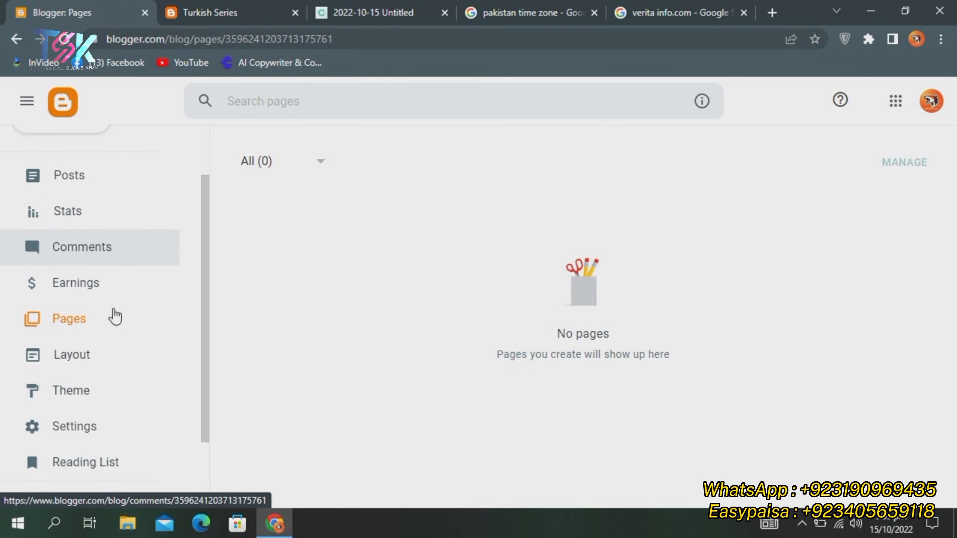
scroll(94, 280, up, 2)
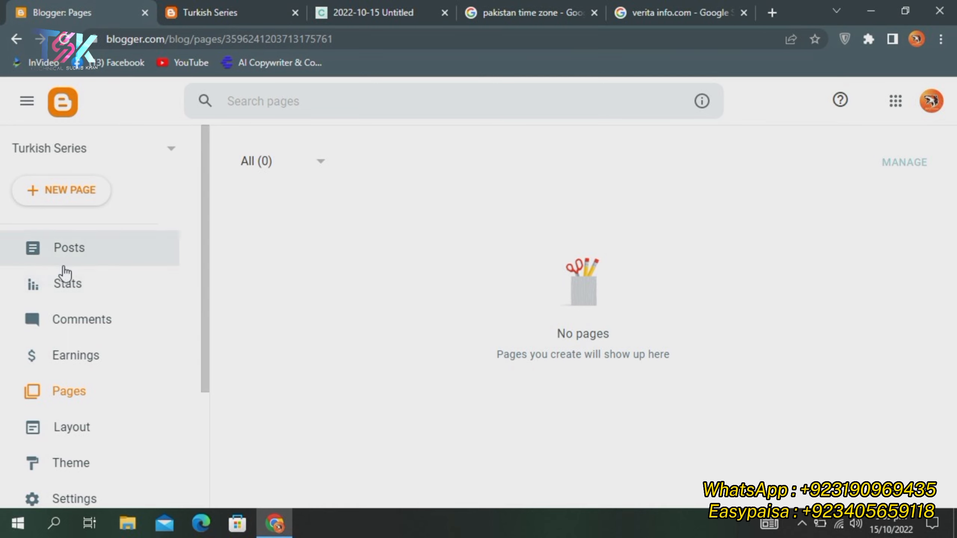
click(92, 252)
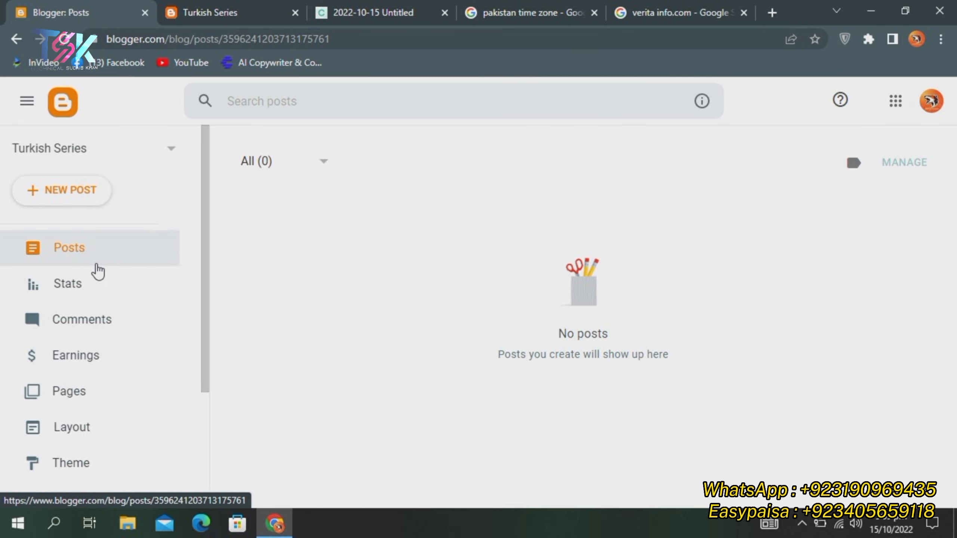
scroll(90, 280, down, 4)
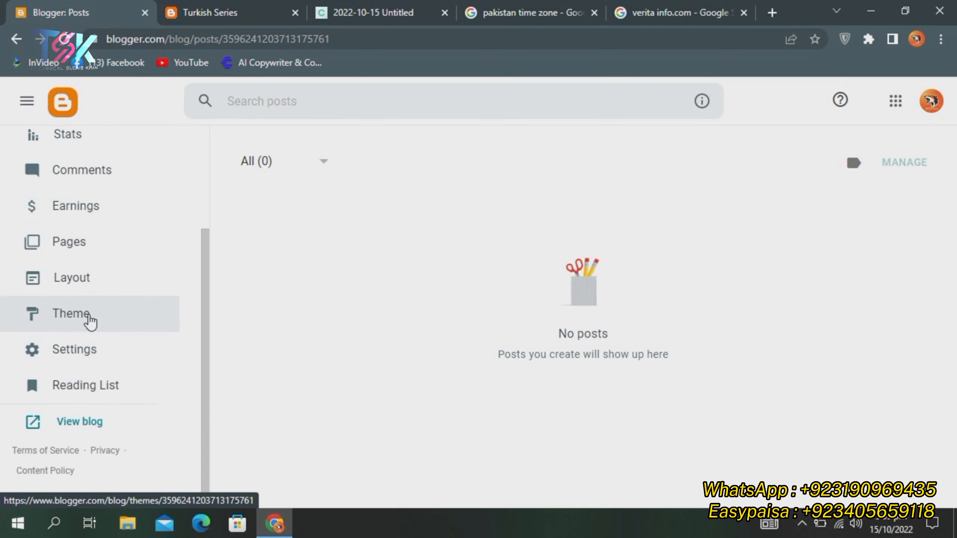
click(80, 249)
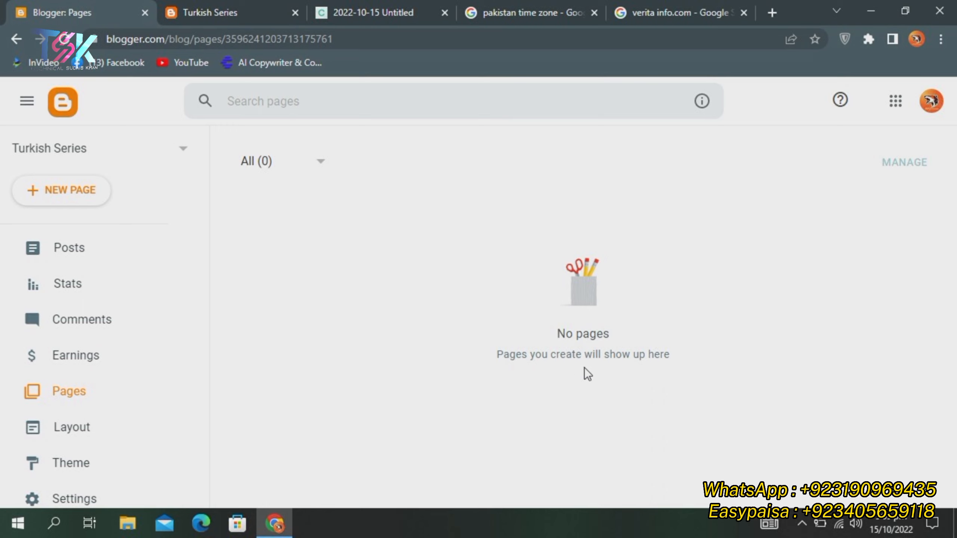
Check the page status filter, then start a new blank page with the caret in its body
click(306, 161)
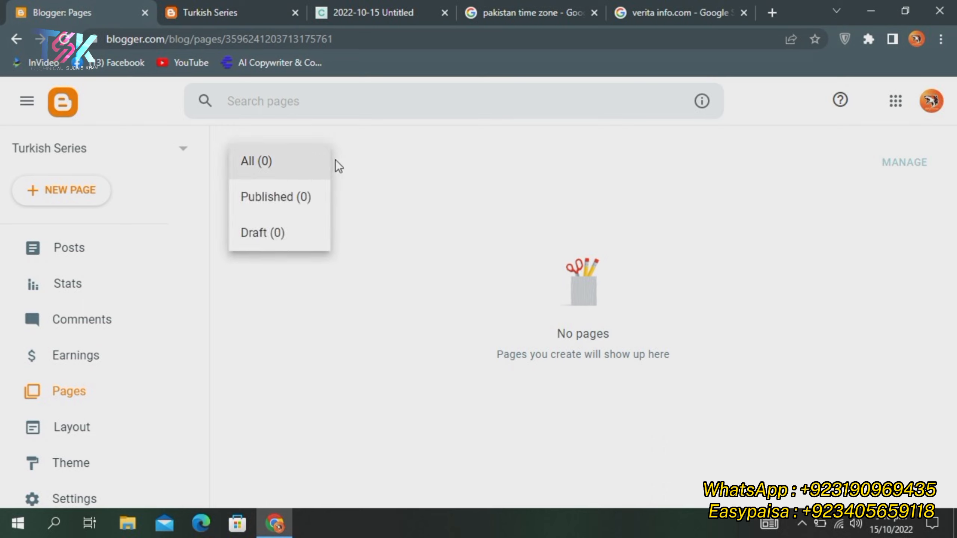
click(769, 169)
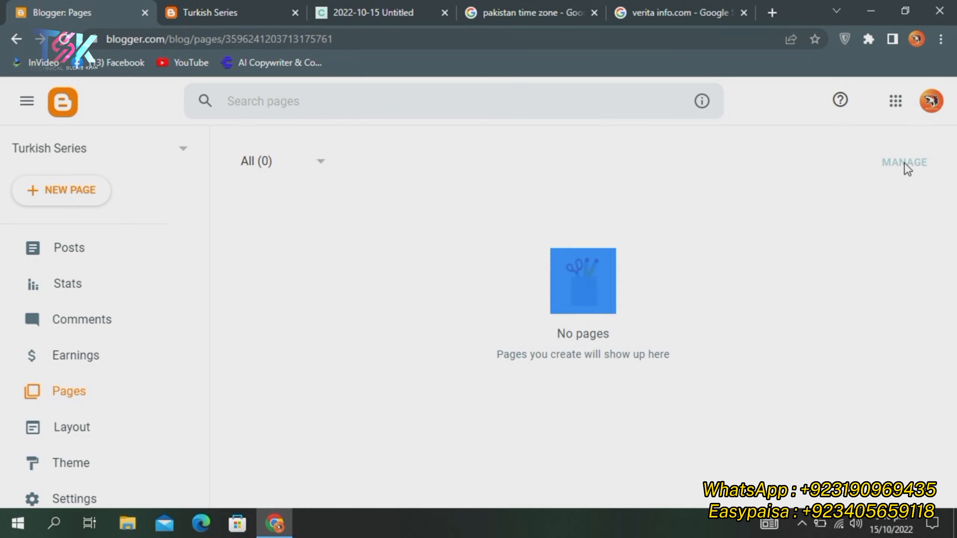
click(75, 249)
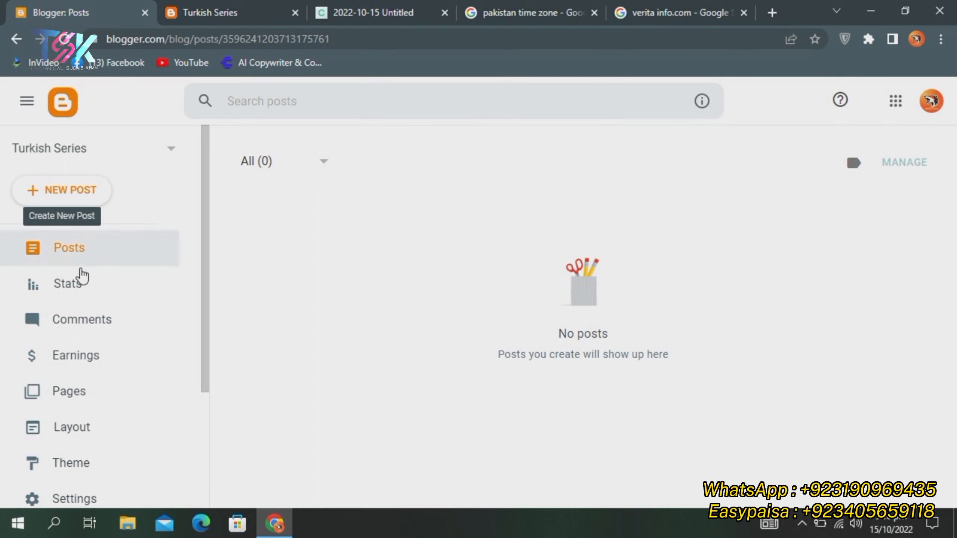
click(70, 394)
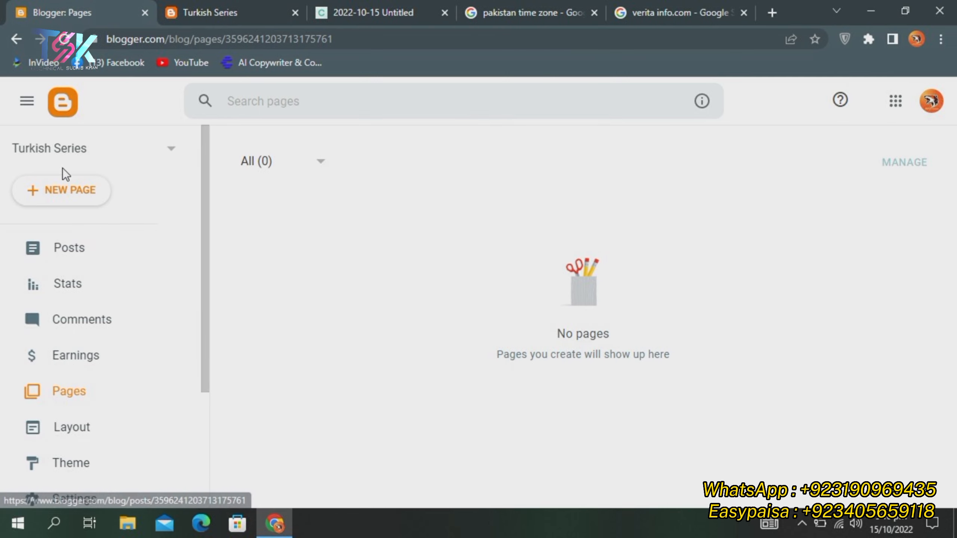
click(64, 190)
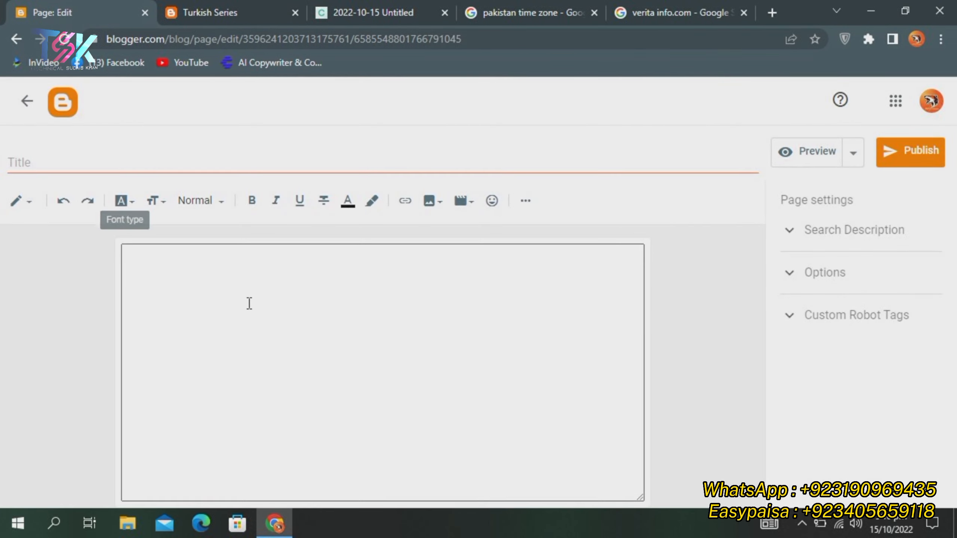
click(249, 303)
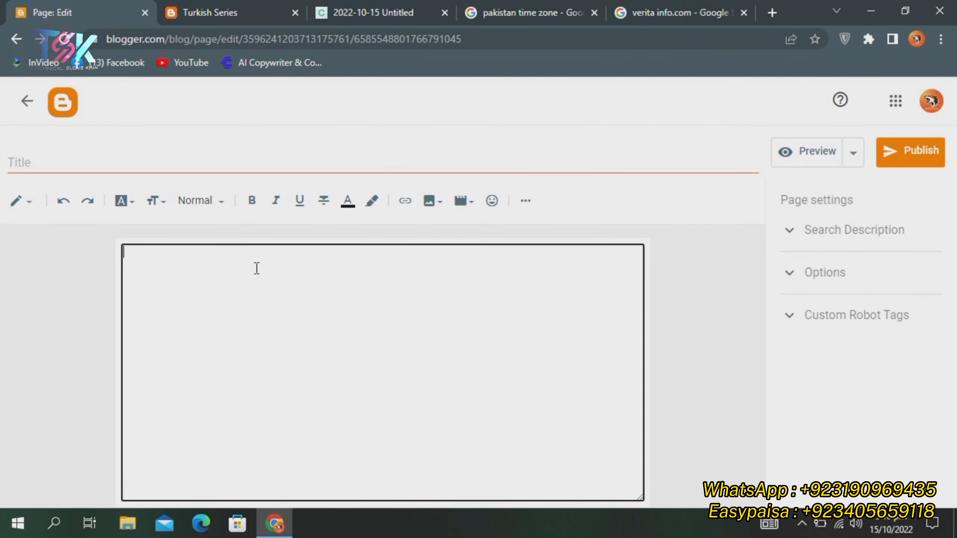
Title the new page 'Privacy Policy', replacing an initial 'Home' attempt
click(219, 163)
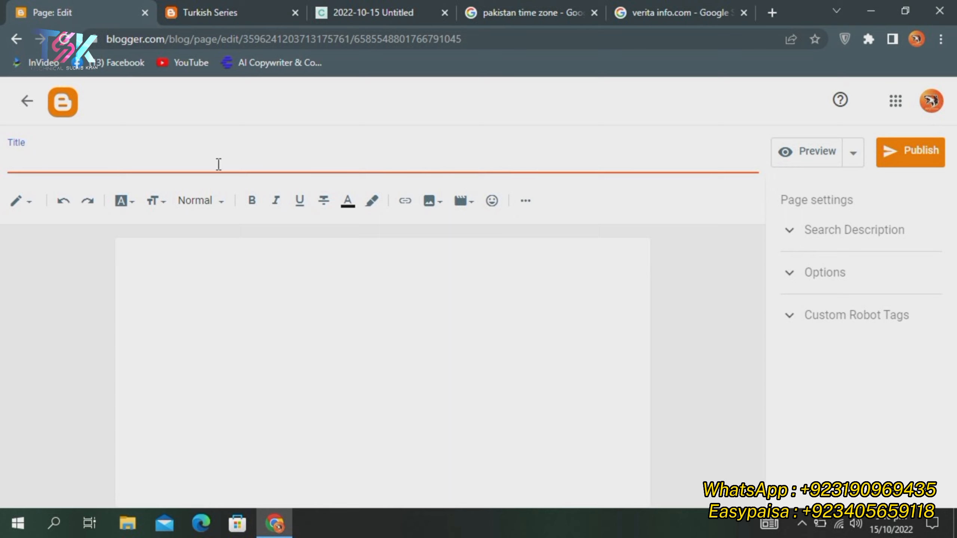
text(Homw)
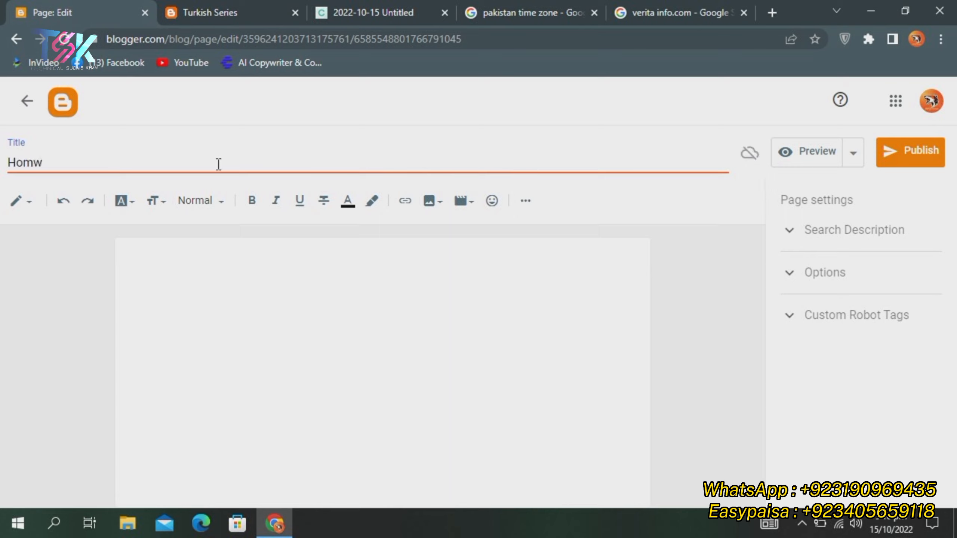
key(BackSpace)
text(e)
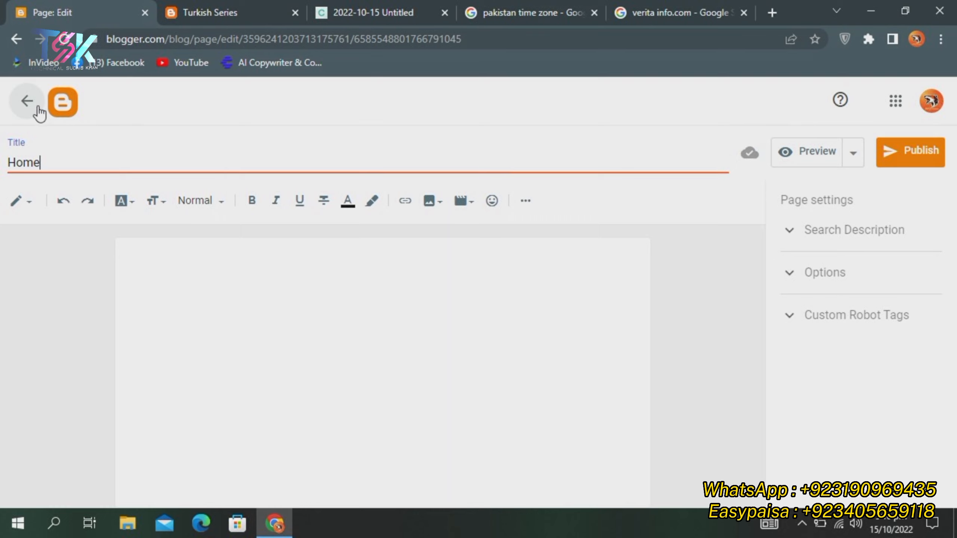
key(BackSpace)
key(BackSpace)
key(BackSpace)
key(BackSpace)
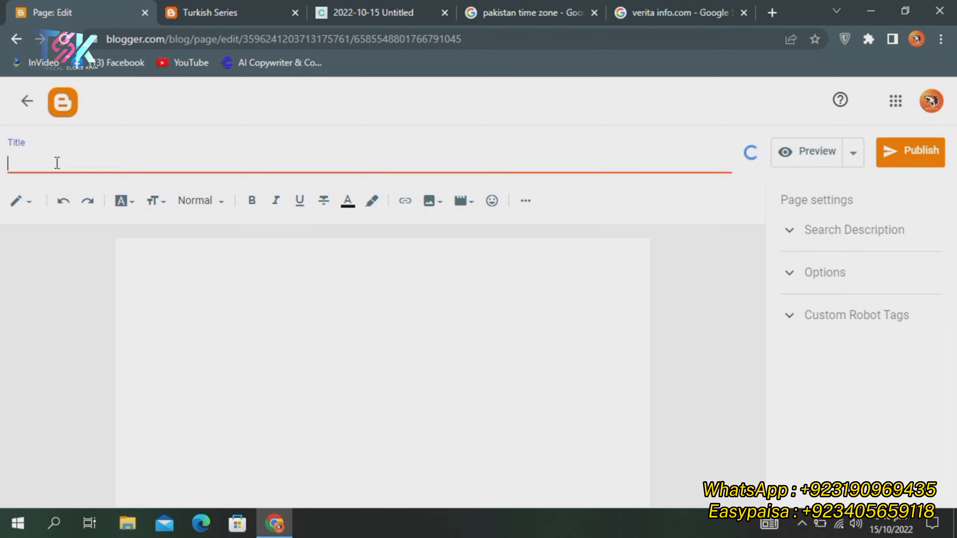
text(Privacy Policy)
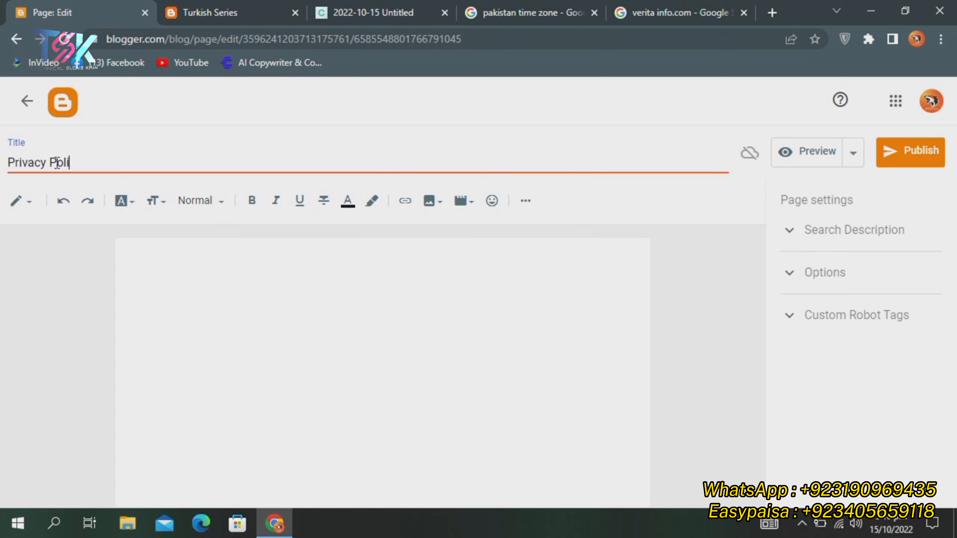
click(331, 310)
Close the verita, pakistan time zone and Turkish Series tabs and open a fresh tab
click(744, 12)
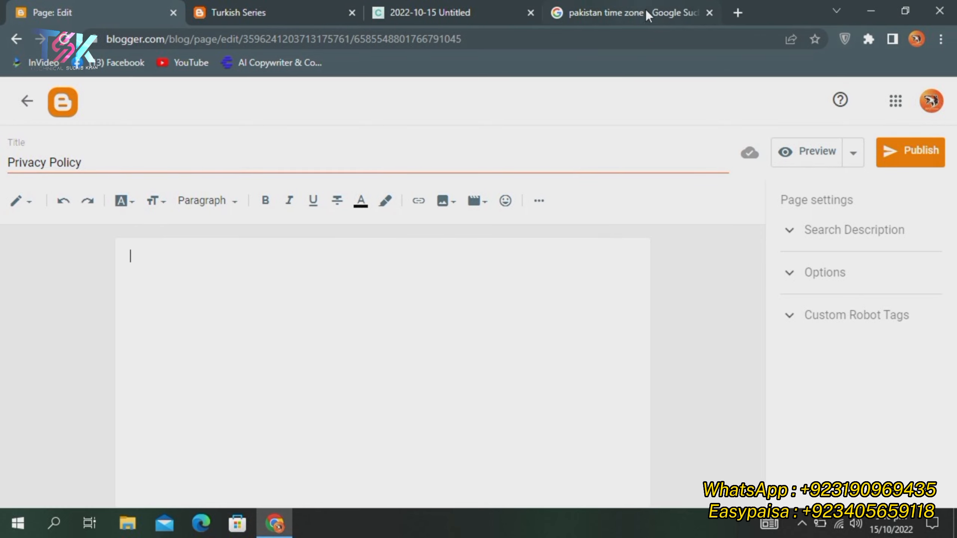
click(707, 13)
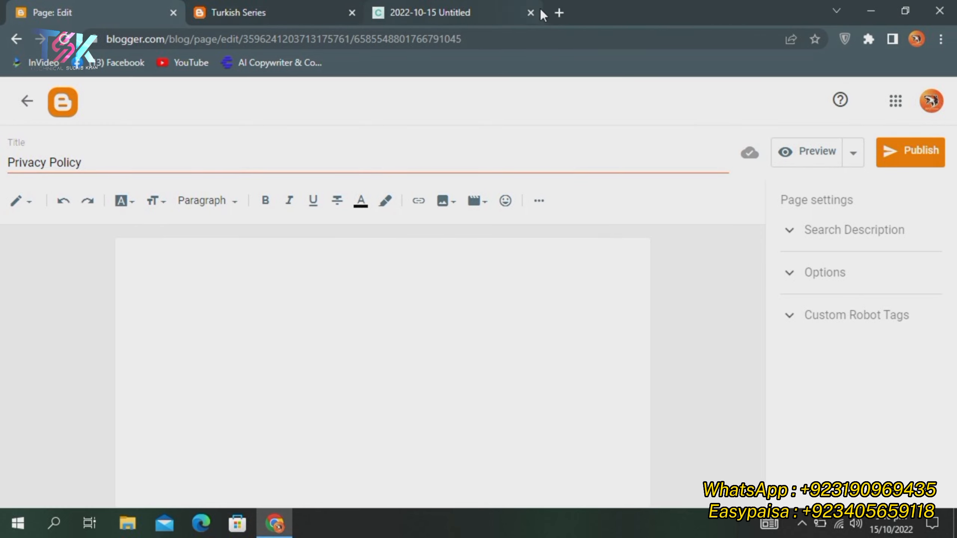
click(352, 13)
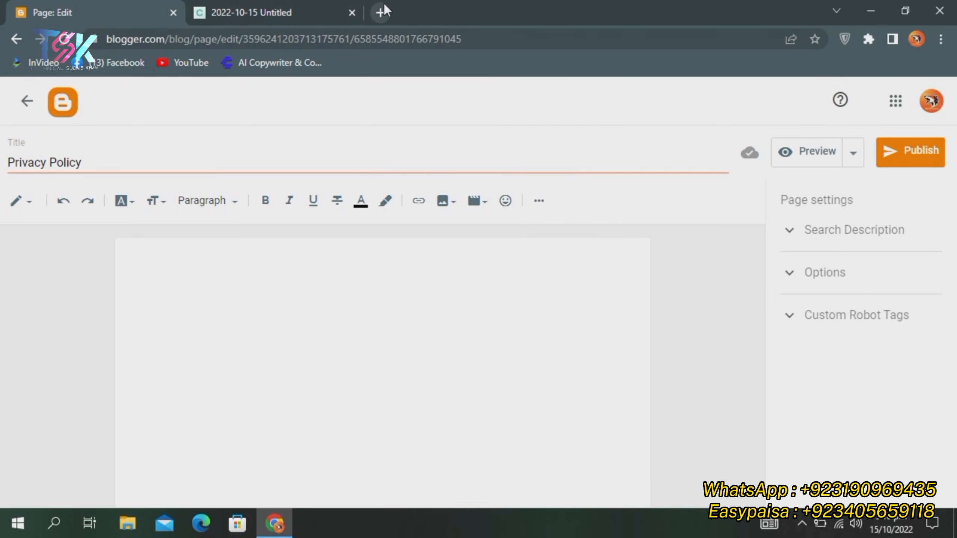
click(381, 12)
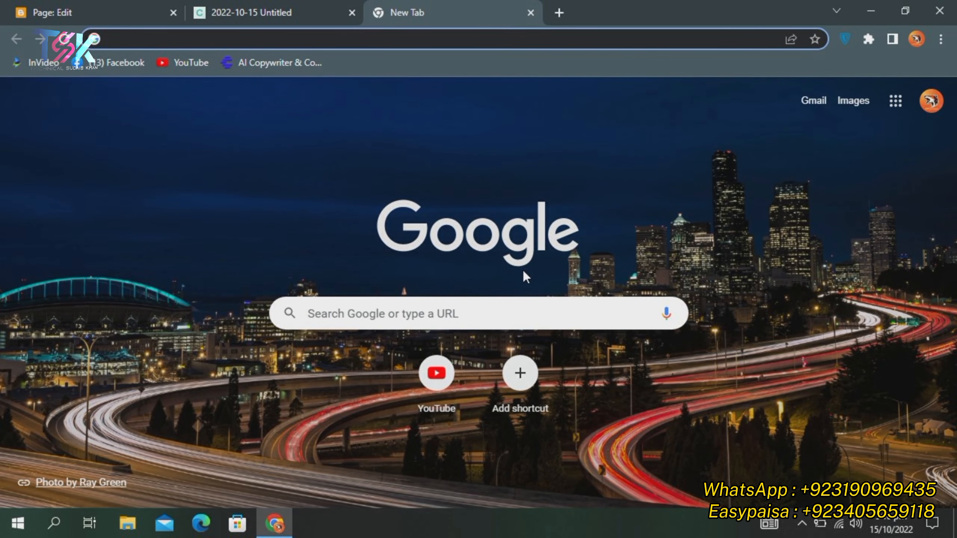
Search Google for 'privacy policy generator' and open the privacypolicygenerator.info result
text(rp)
text(p)
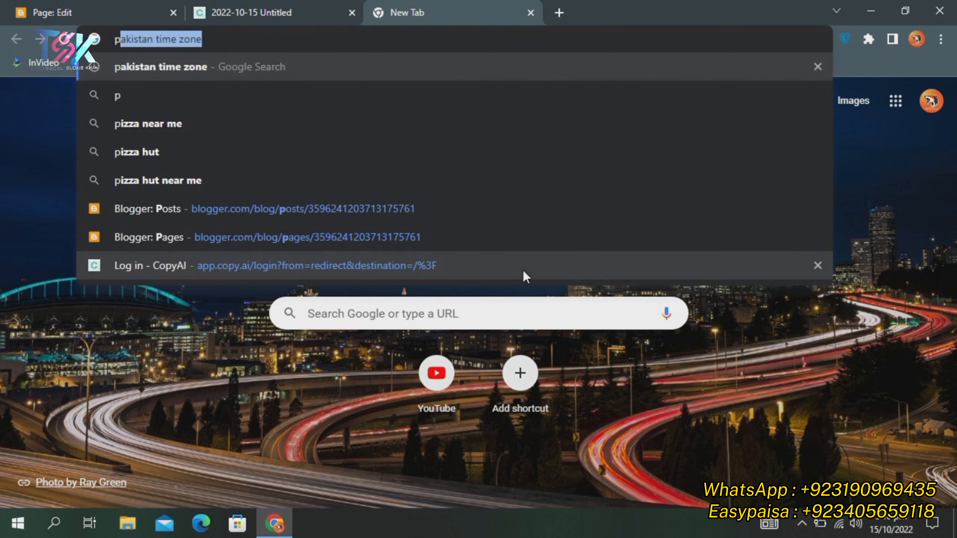
text(riva)
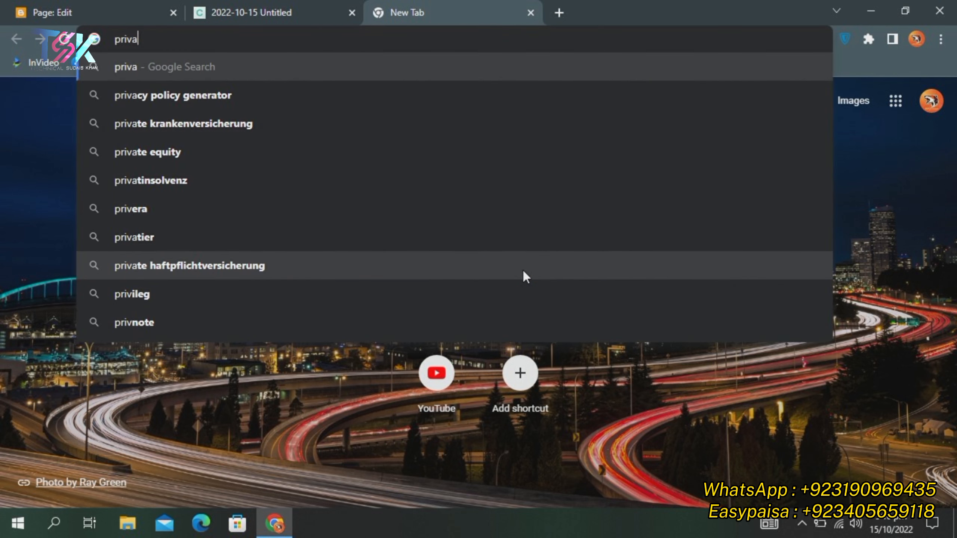
text(cy p)
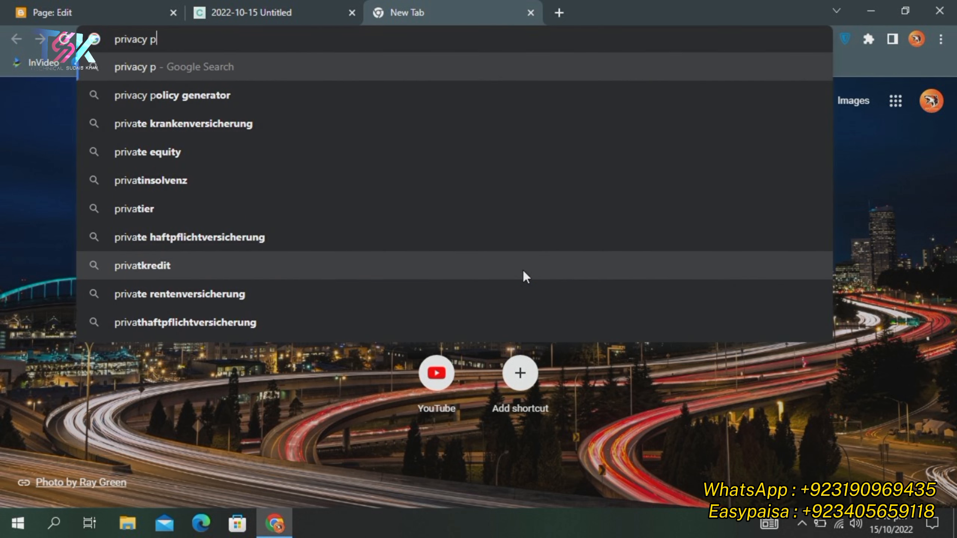
text(olicy genera)
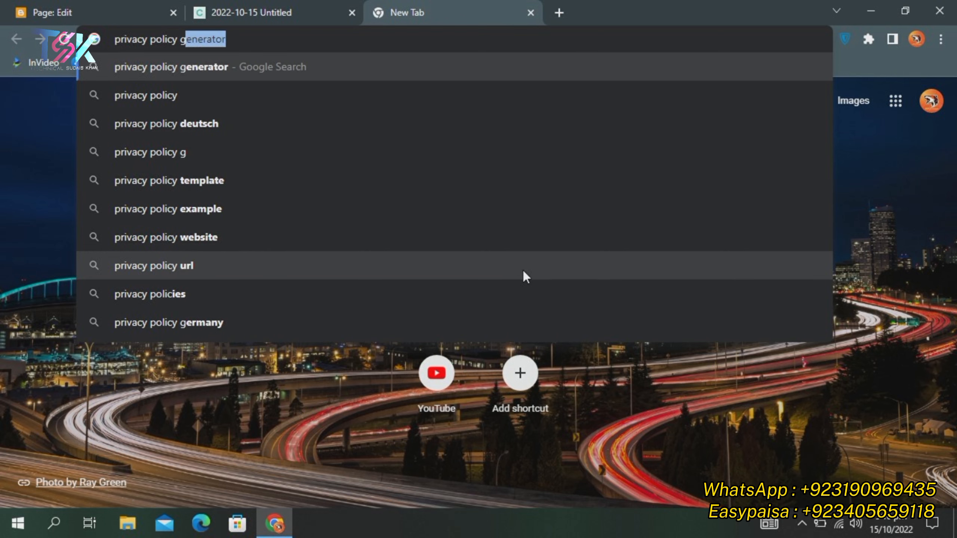
text(tor)
key(Return)
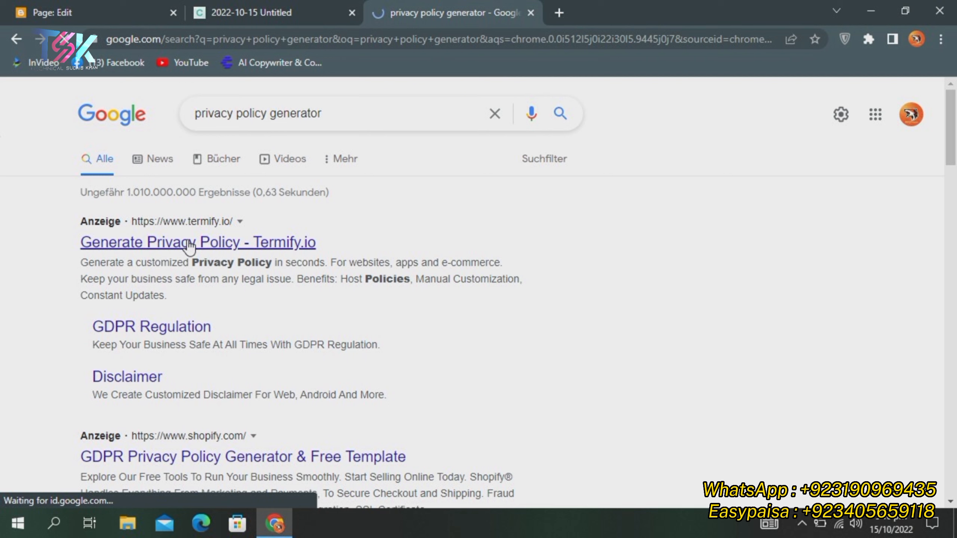
click(187, 243)
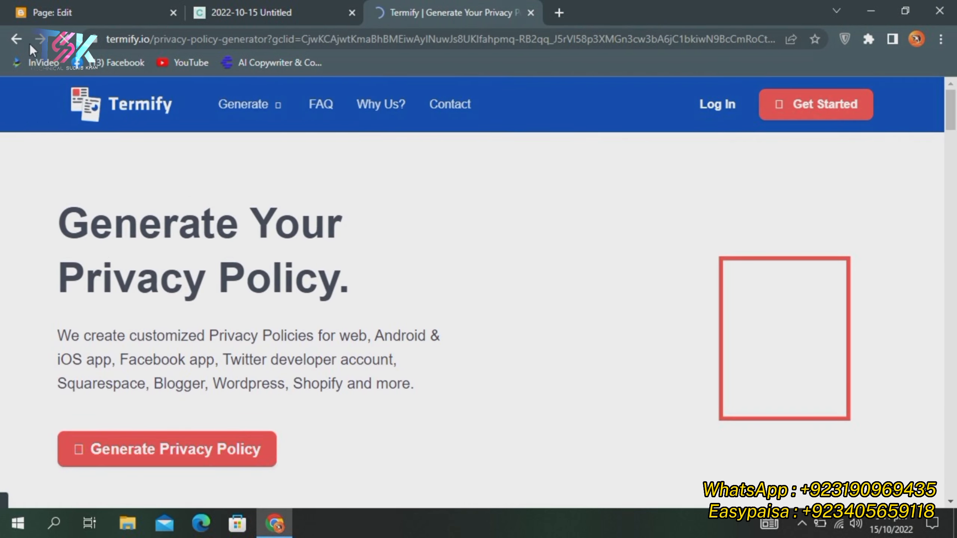
click(16, 39)
scroll(453, 308, down, 4)
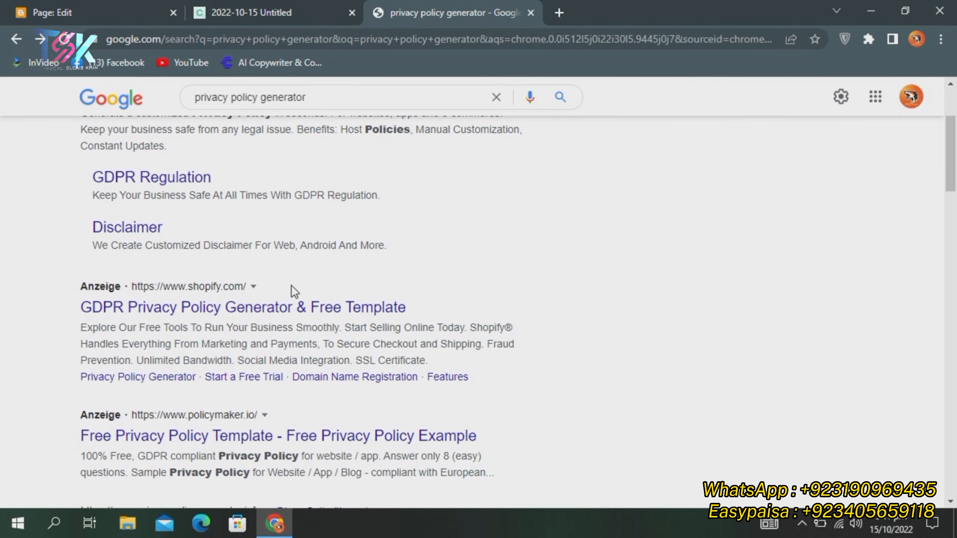
scroll(293, 266, down, 5)
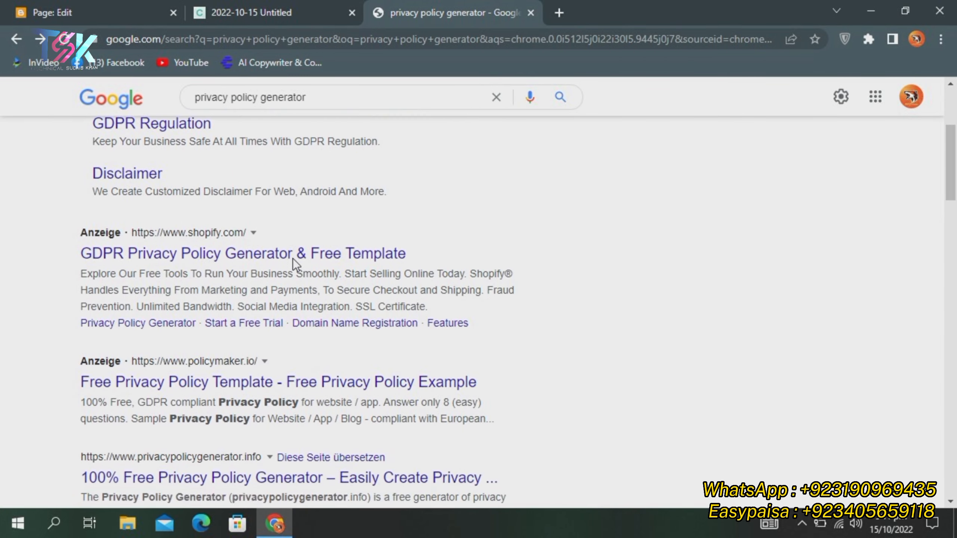
click(209, 307)
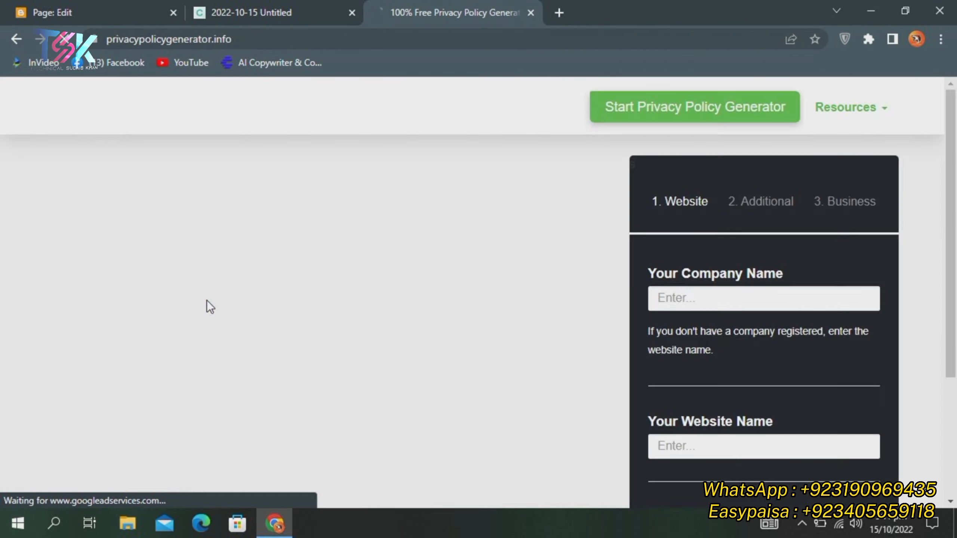
Enter Turkish Series as company name and Turkish Seires as website name, then return to Blogger
click(702, 301)
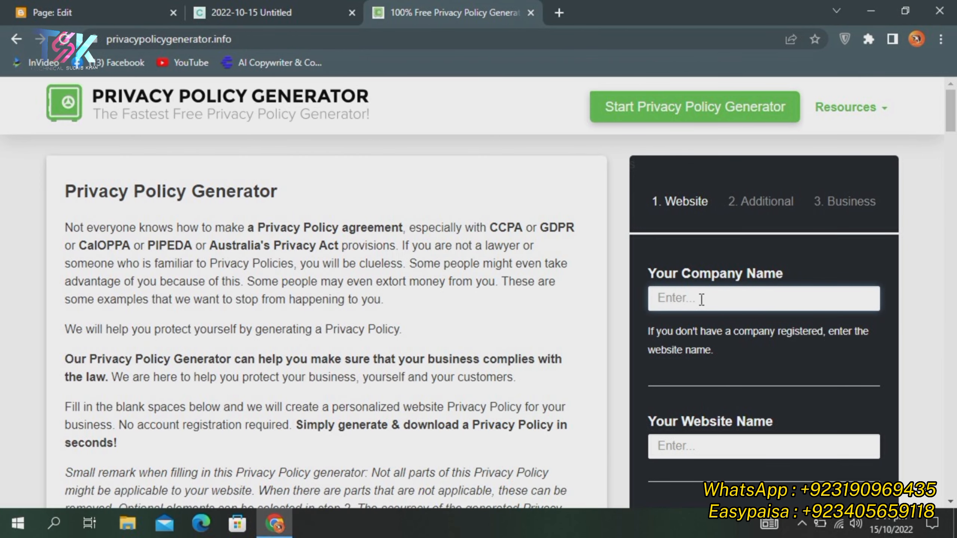
text(Turk)
click(733, 442)
text(T)
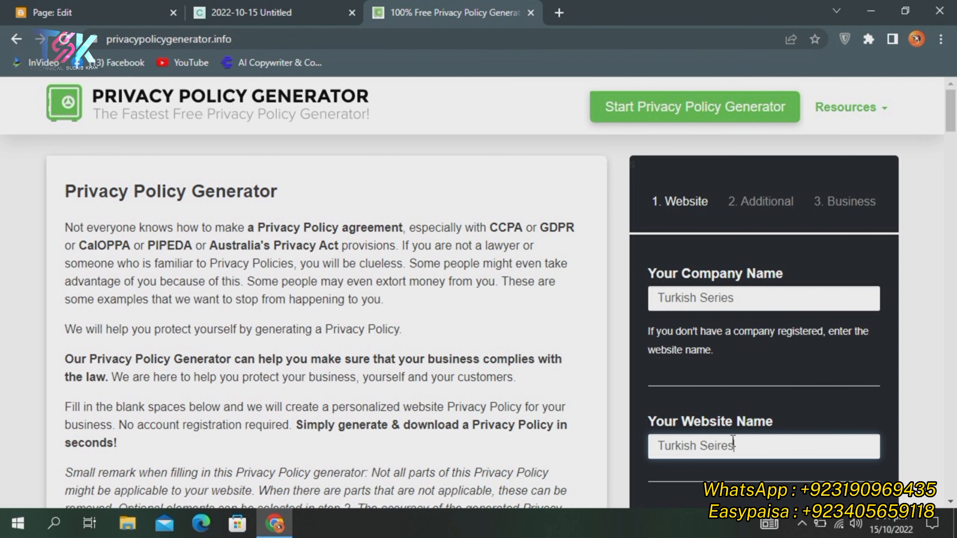
scroll(733, 440, down, 3)
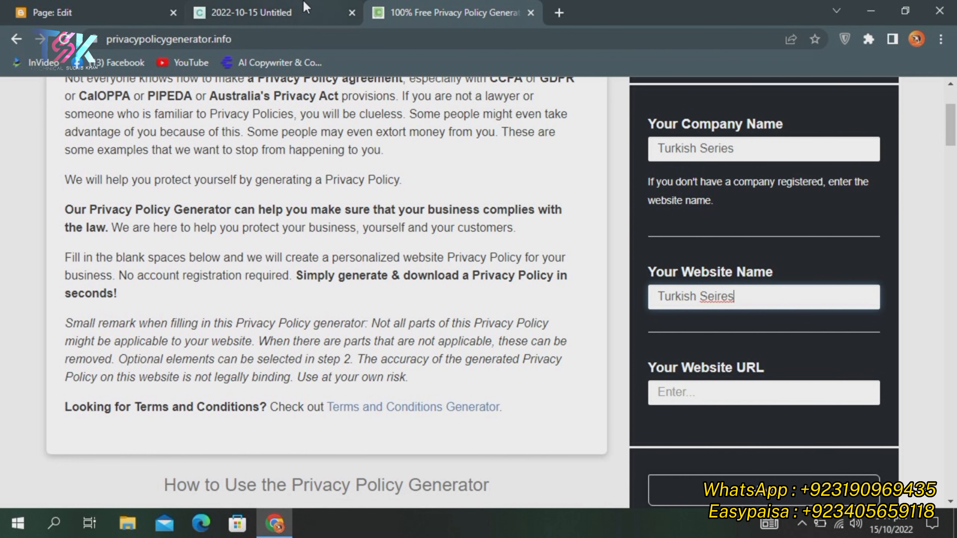
click(9, 7)
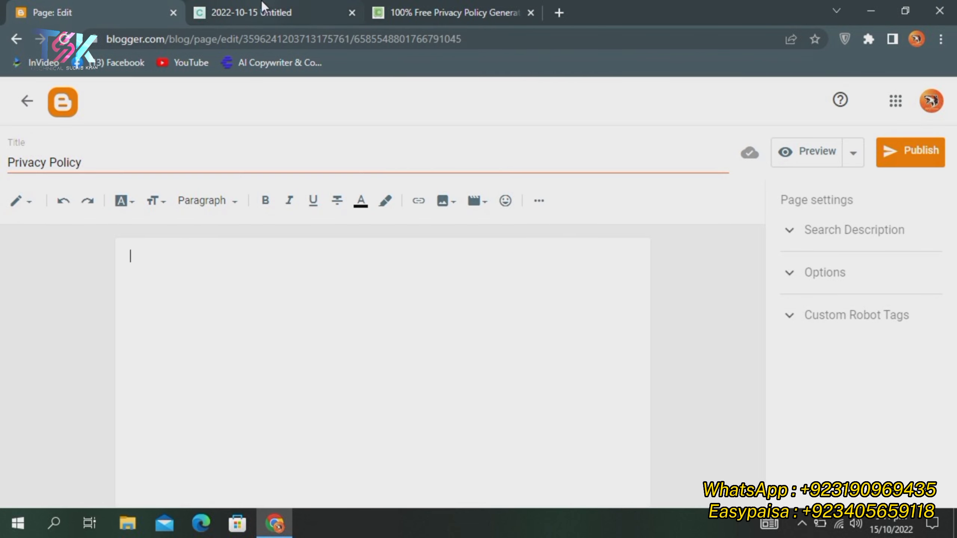
Open the live blog in a new tab, copy its address, and start another new page
click(27, 101)
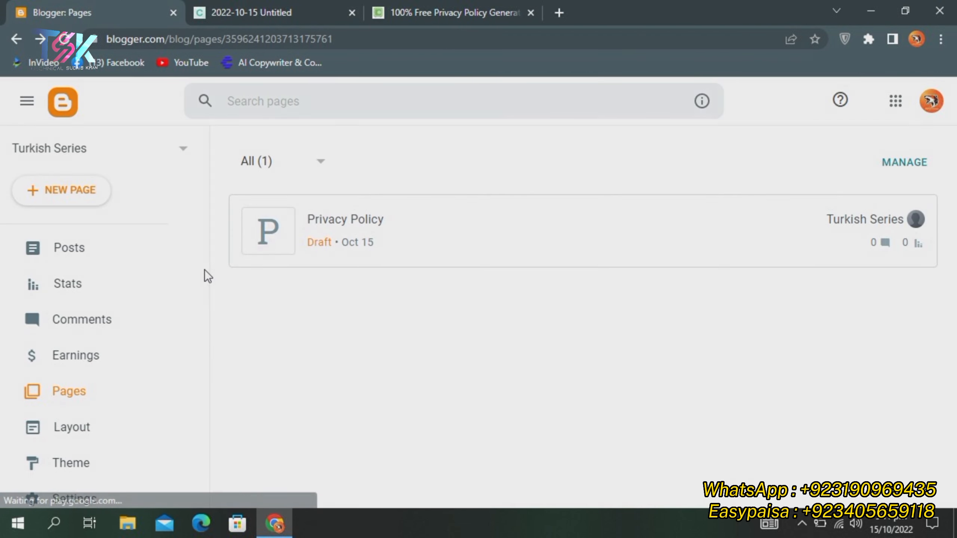
scroll(71, 328, down, 4)
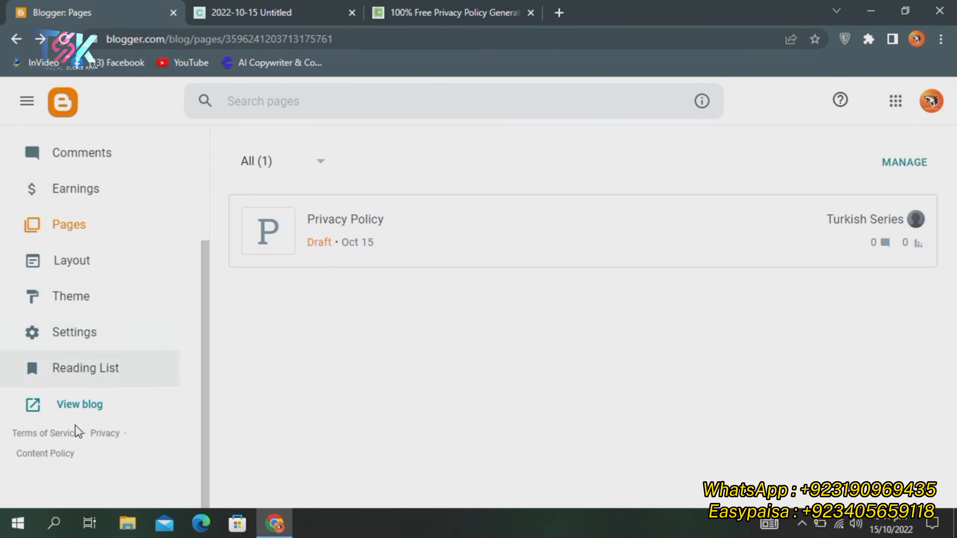
click(76, 405)
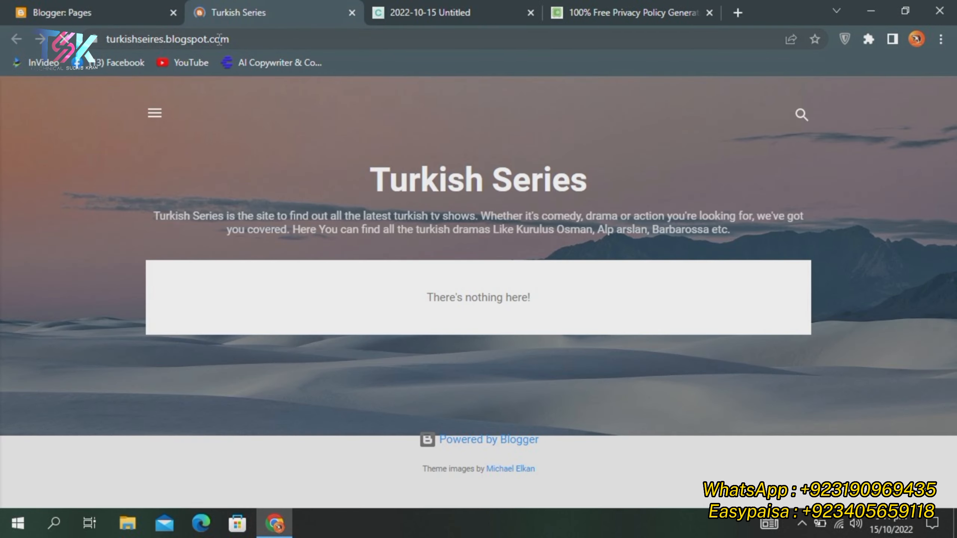
click(218, 38)
key(ctrl+c)
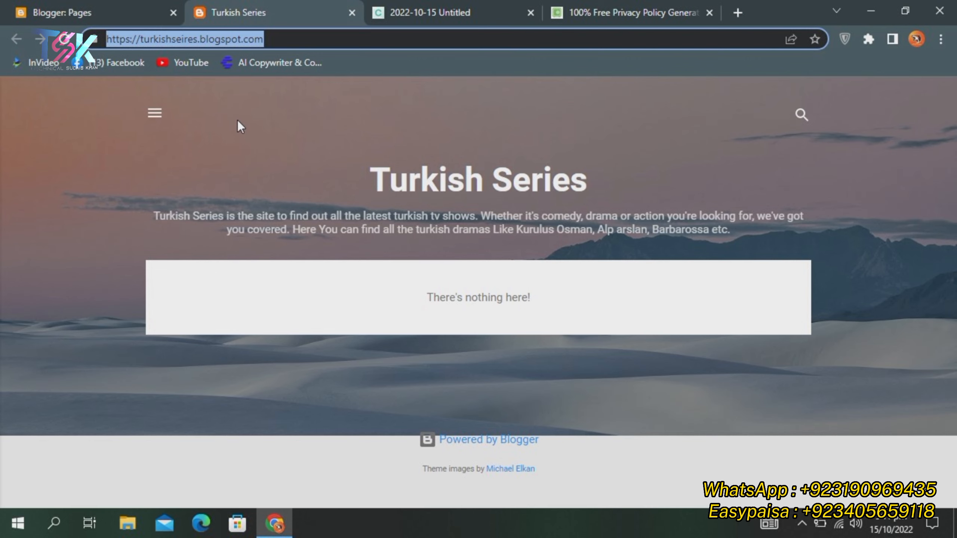
click(57, 11)
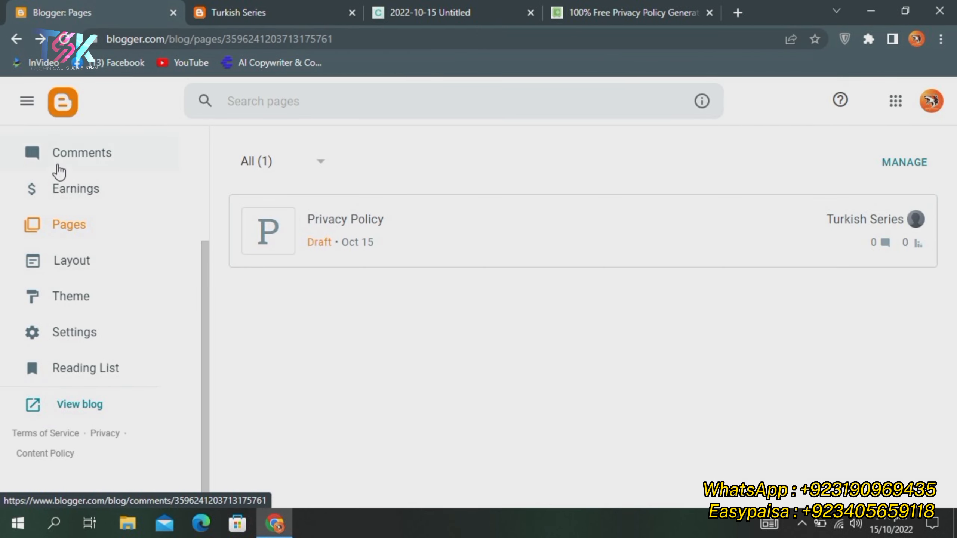
scroll(60, 177, up, 3)
click(70, 192)
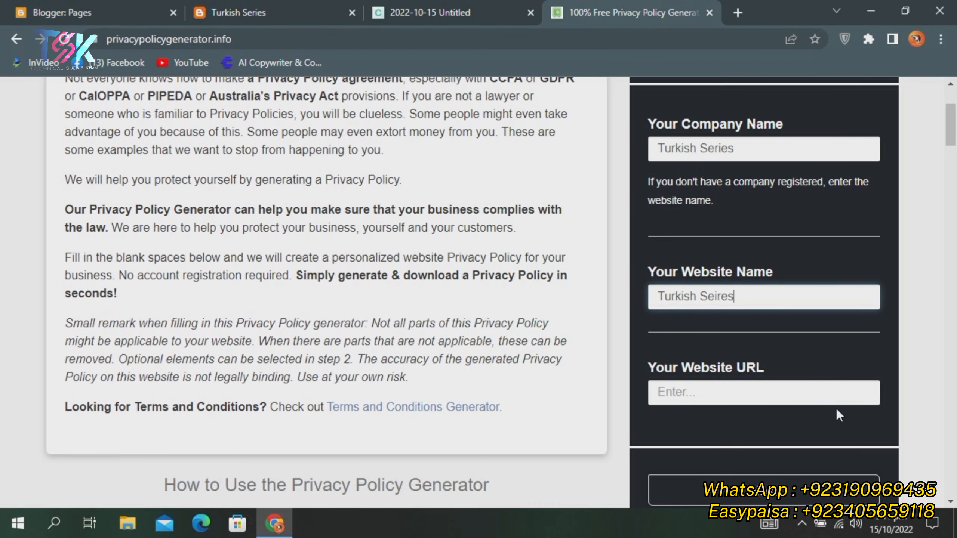
click(748, 390)
key(ctrl+v)
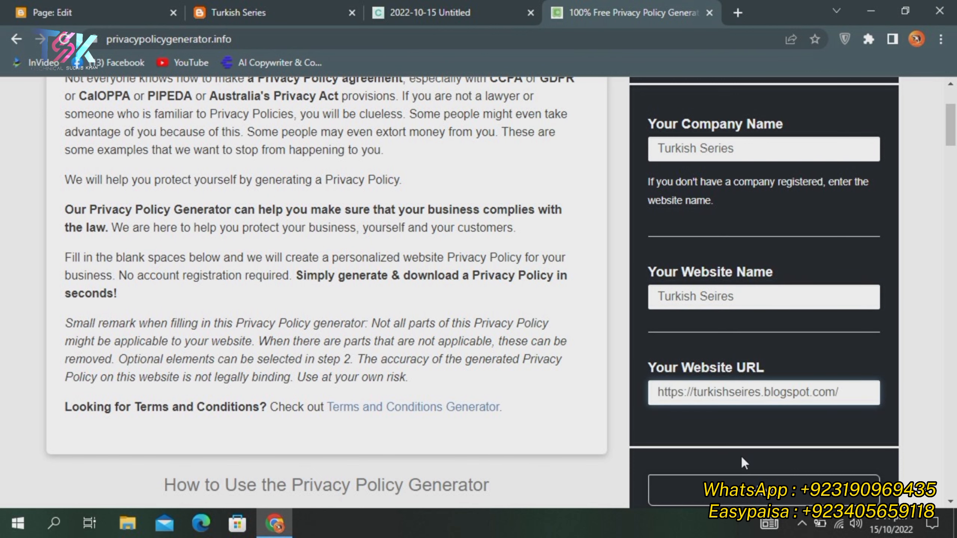
scroll(740, 454, down, 3)
click(739, 352)
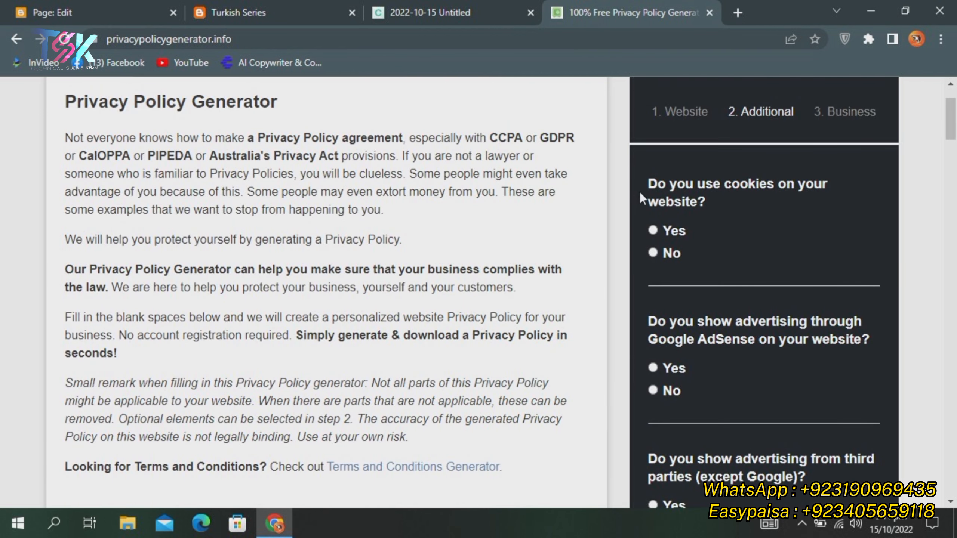
Answer Yes to cookies, Yes to AdSense, No to third-party ads, and advance to Business
click(674, 231)
click(654, 372)
scroll(783, 296, down, 5)
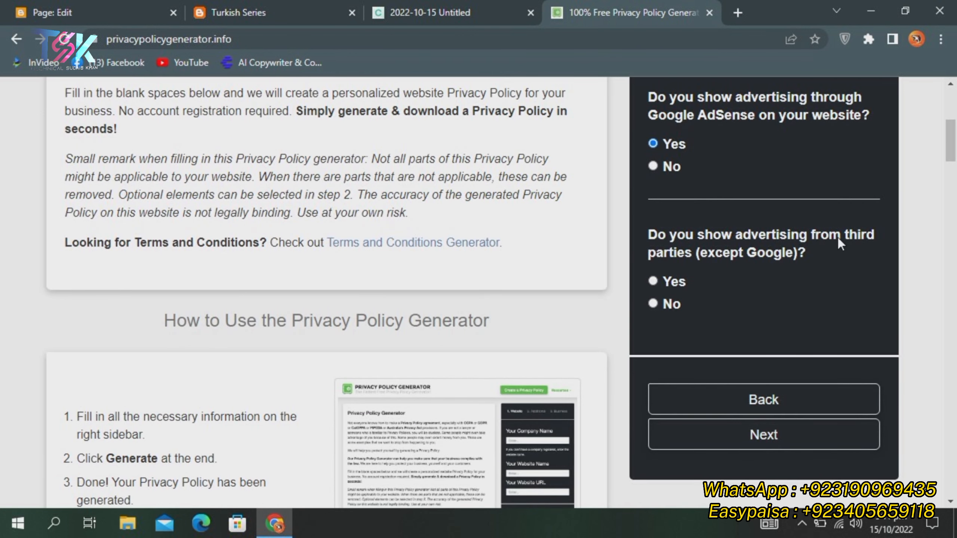
click(670, 303)
scroll(768, 304, up, 2)
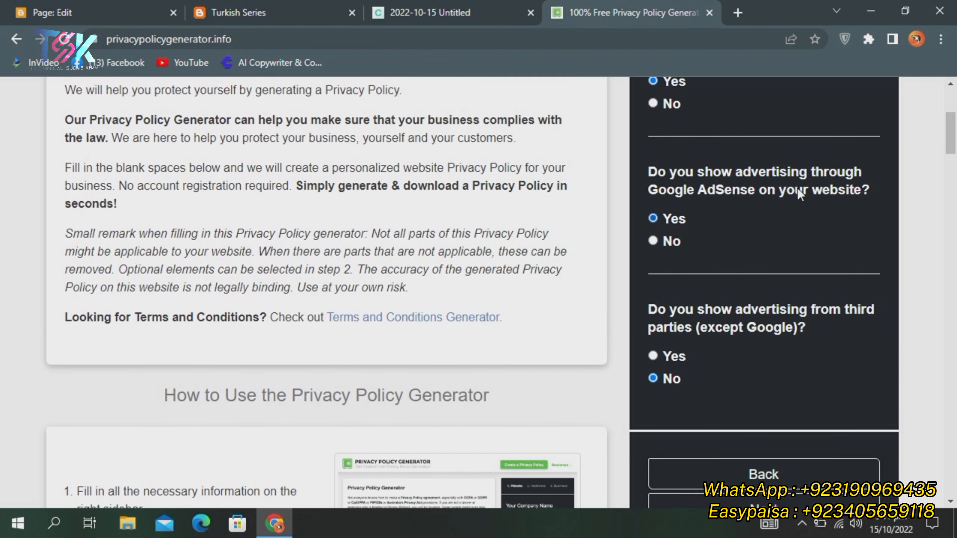
scroll(779, 212, up, 4)
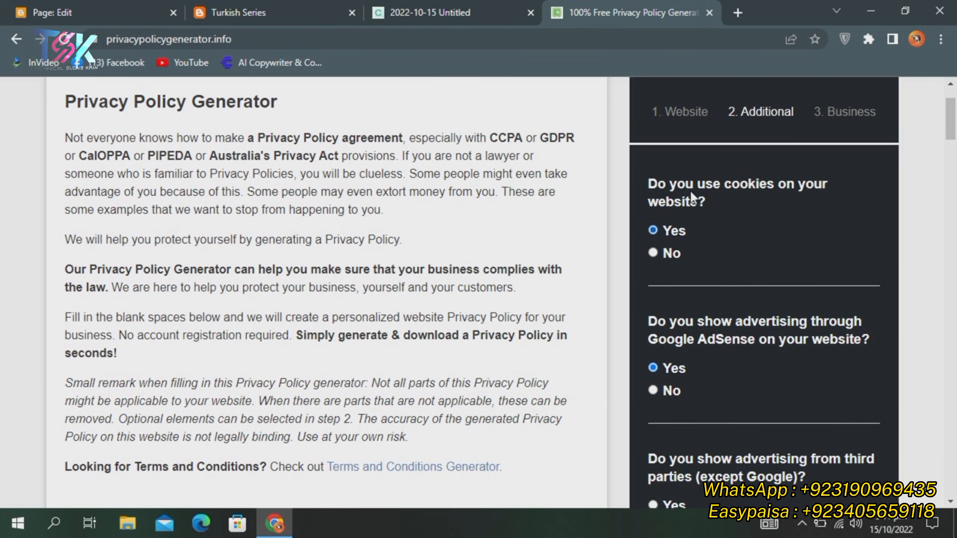
scroll(768, 183, down, 8)
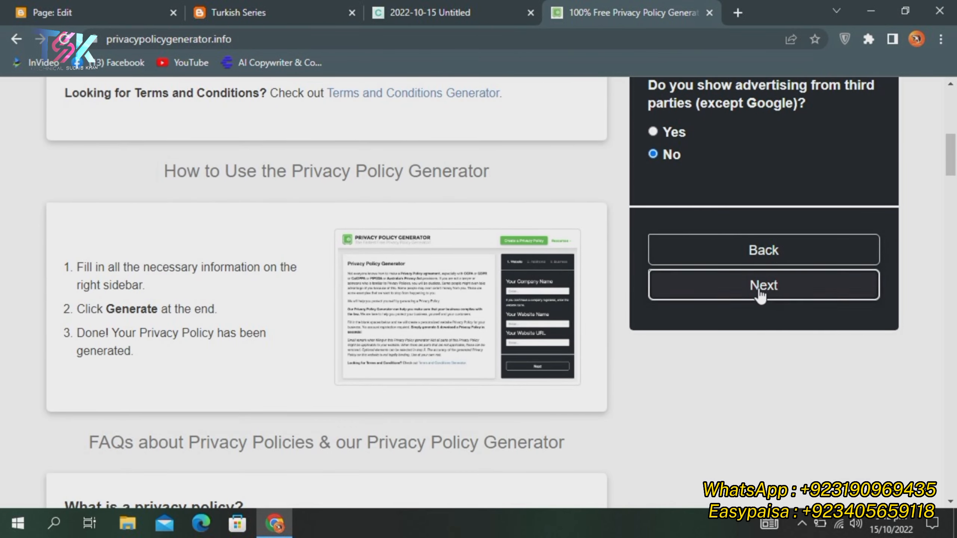
click(759, 288)
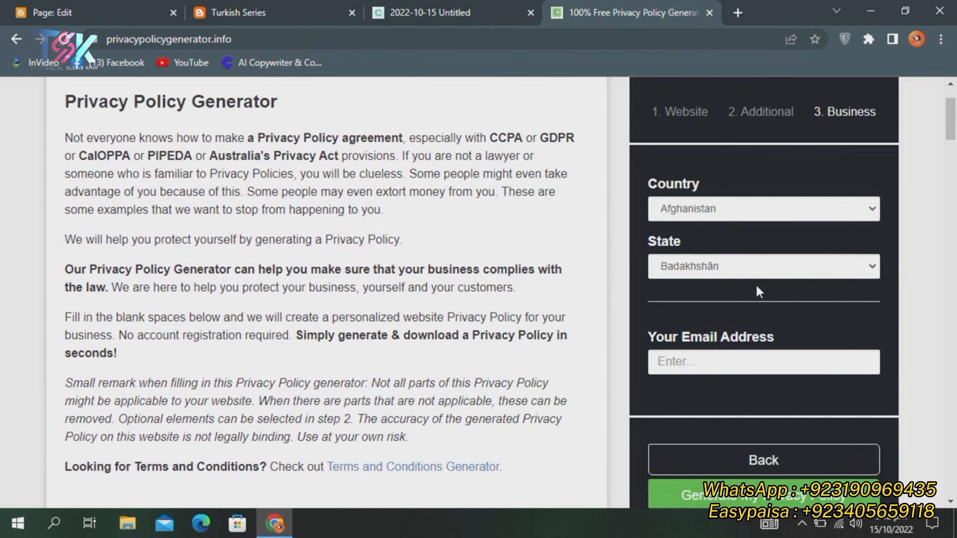
click(867, 209)
Choose Pakistan and Khyber Pakhtunkhwa, enter the contact e-mail address, and generate the policy
scroll(717, 269, down, 20)
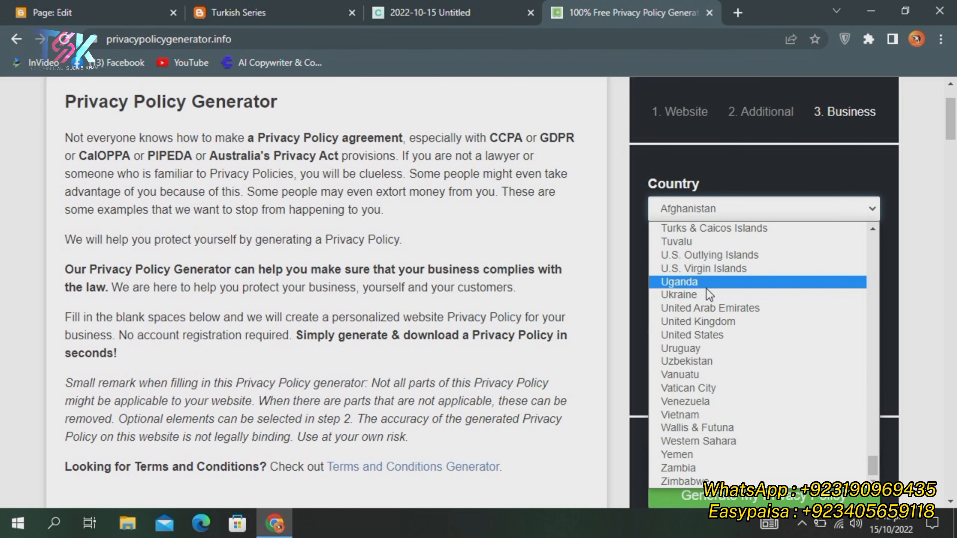
scroll(704, 376, up, 20)
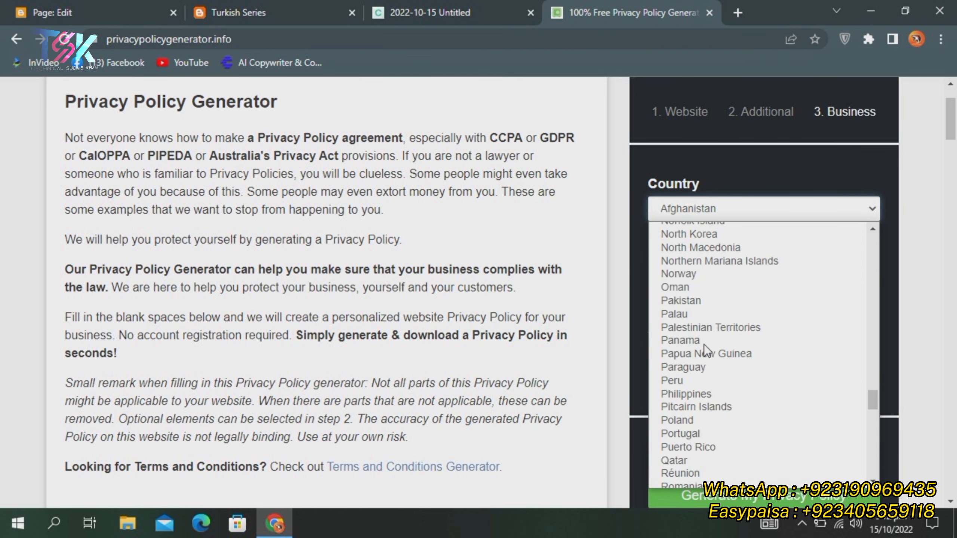
scroll(704, 344, up, 3)
click(689, 453)
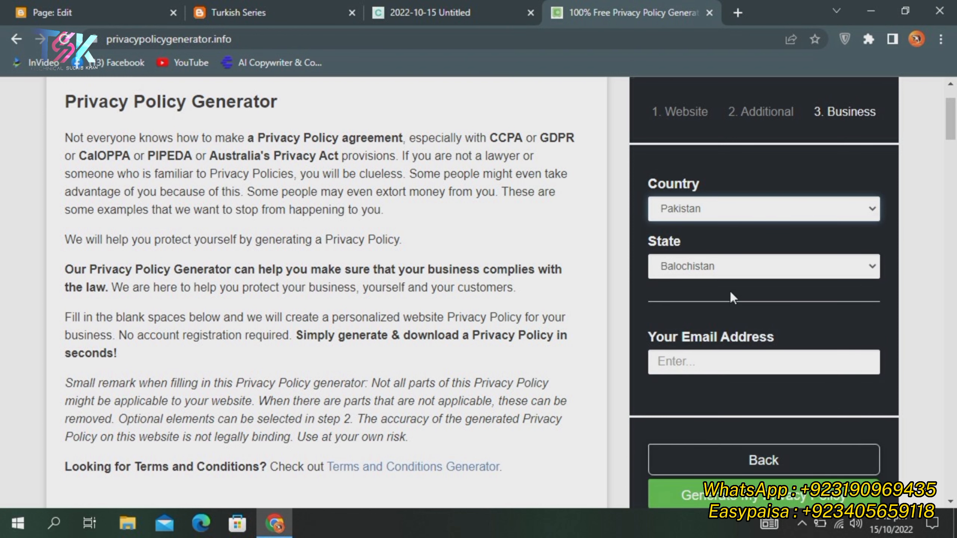
click(731, 268)
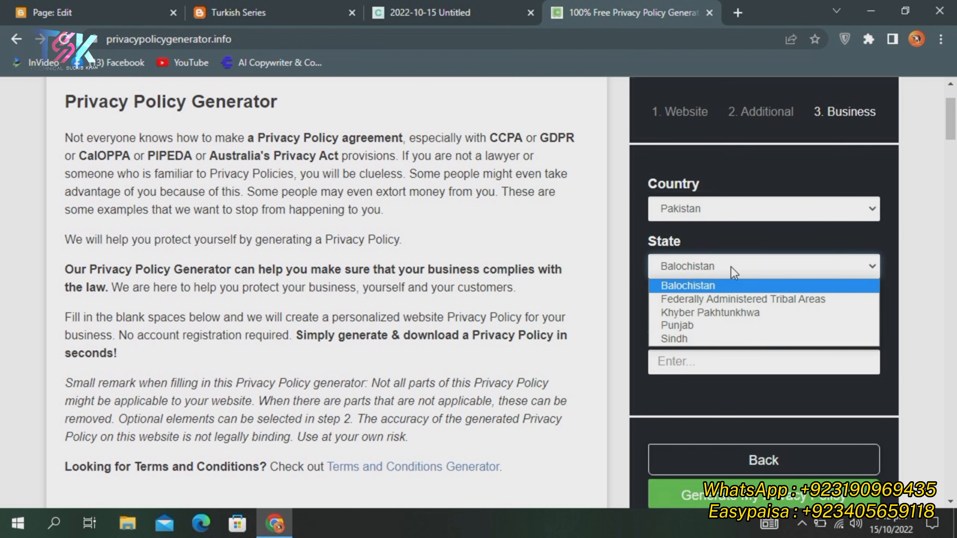
click(690, 312)
click(719, 362)
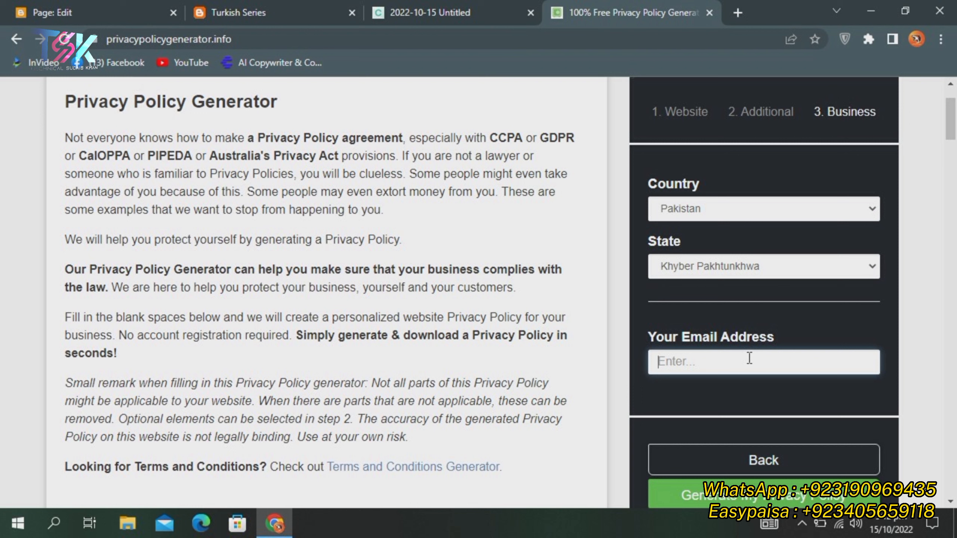
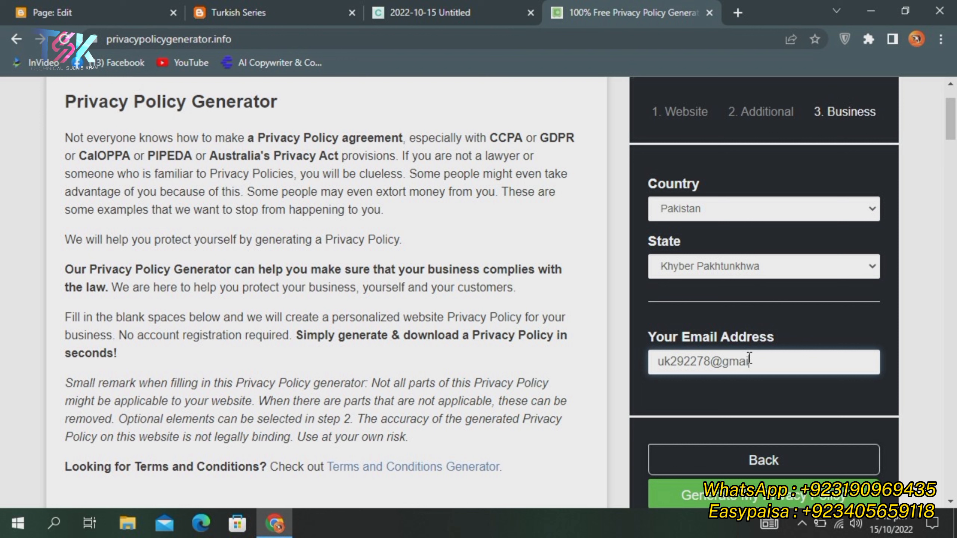
click(799, 500)
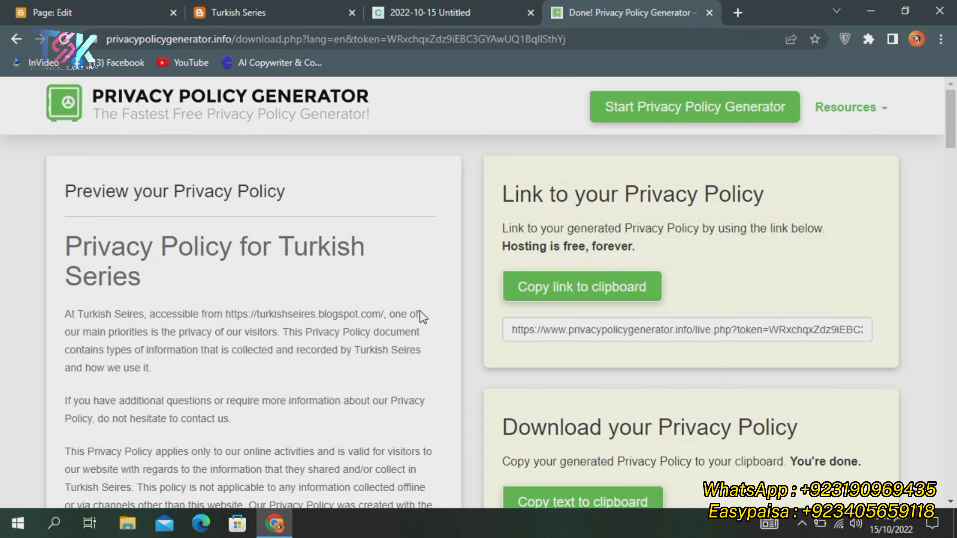
Scroll through the generated Turkish Series privacy policy preview
scroll(418, 294, down, 2)
scroll(429, 290, up, 2)
scroll(452, 296, down, 4)
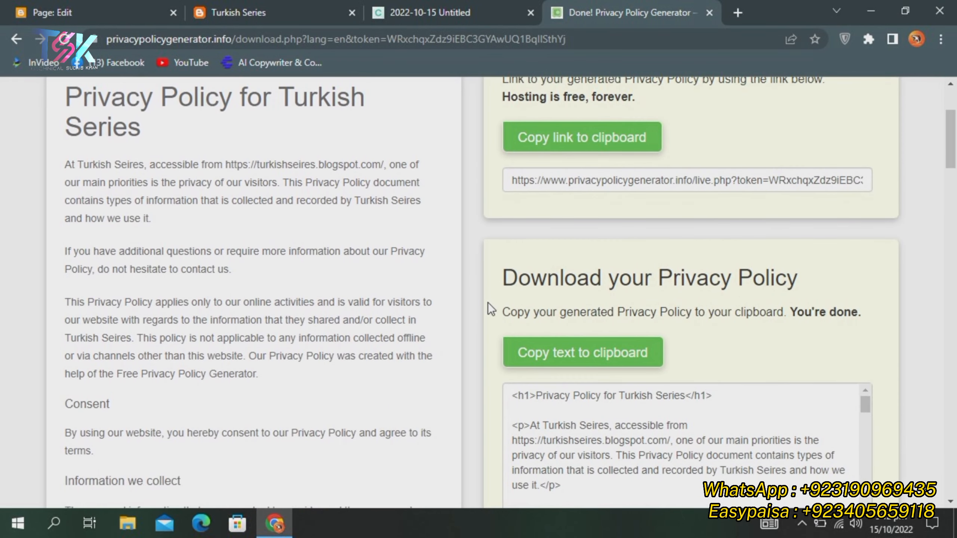
scroll(489, 294, down, 4)
click(560, 204)
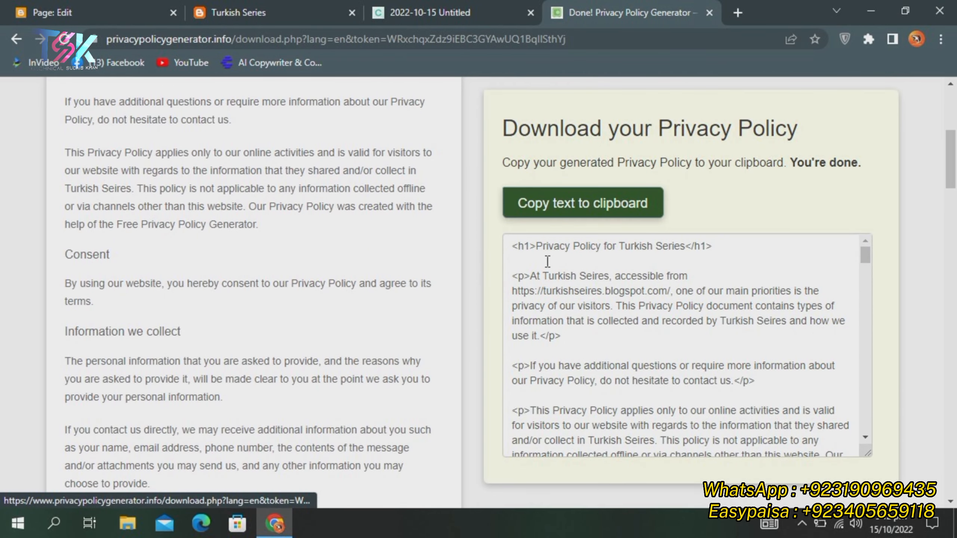
scroll(583, 319, up, 3)
scroll(576, 298, down, 1)
scroll(588, 275, up, 4)
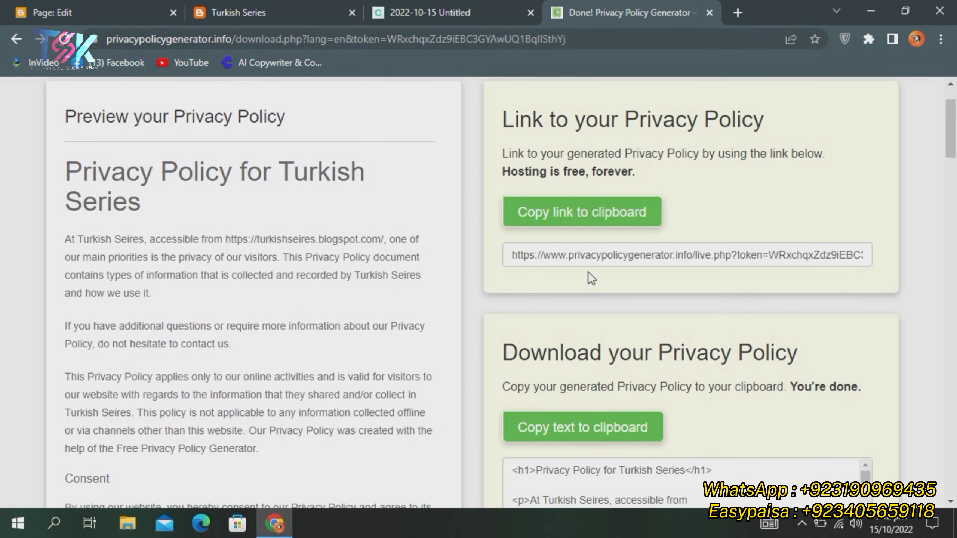
scroll(576, 260, up, 2)
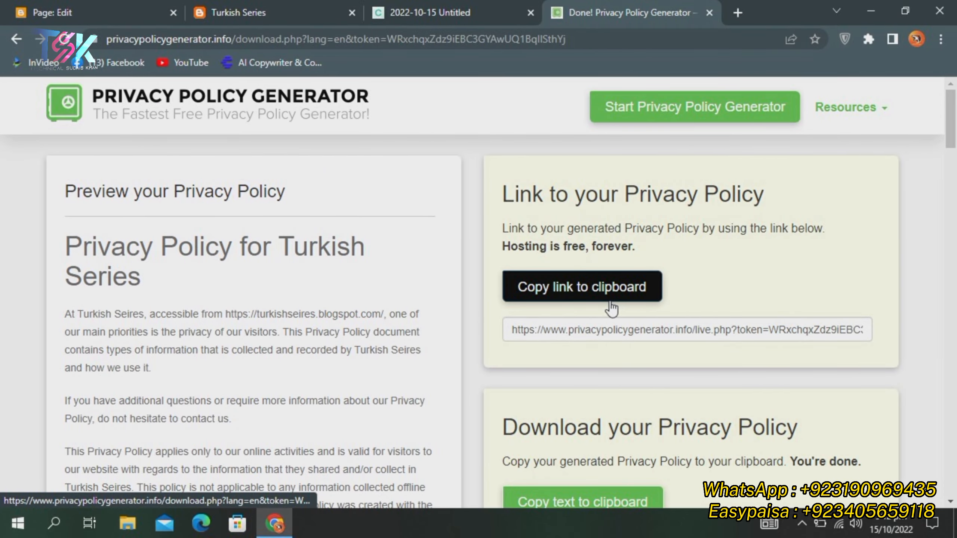
scroll(566, 347, down, 4)
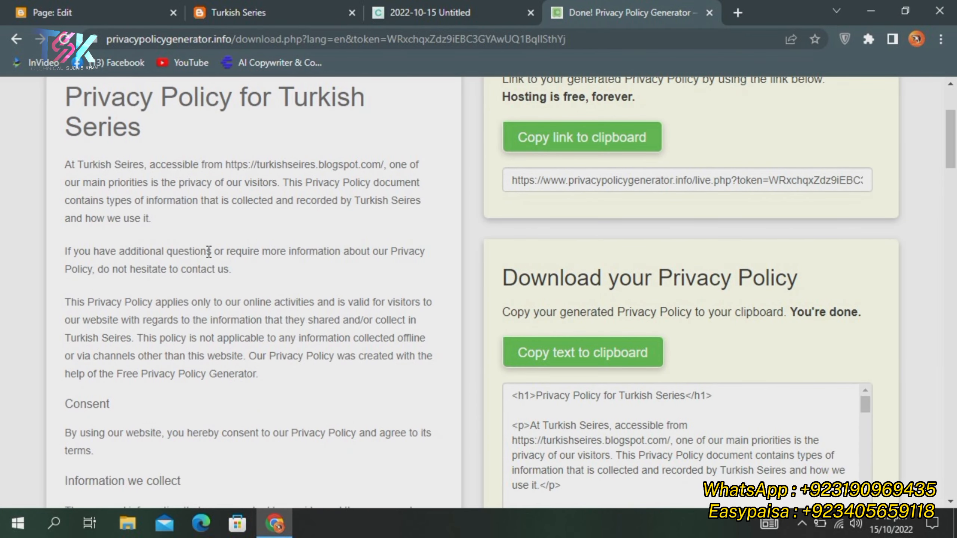
scroll(209, 253, up, 2)
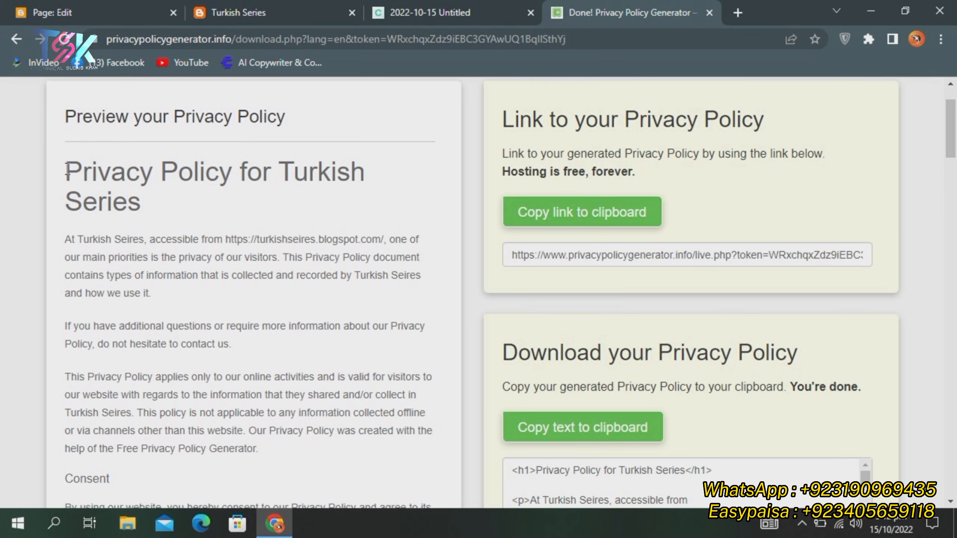
Select and copy the whole policy text, then return to the Blogger editor
drag(67, 172, 342, 509)
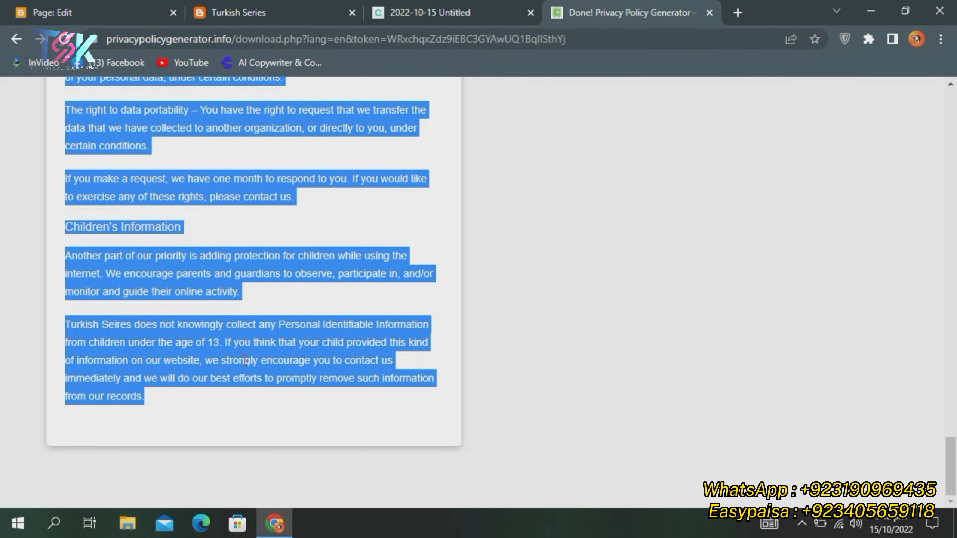
right_click(188, 347)
click(211, 359)
click(106, 3)
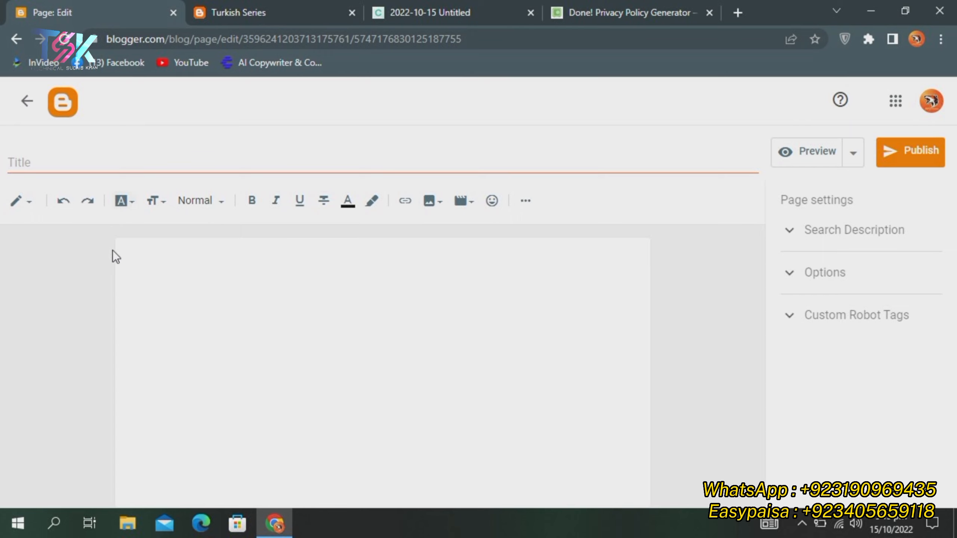
Try pasting the copied policy into the body, then title the page 'Privacy Policy'
click(196, 318)
key(ctrl+v)
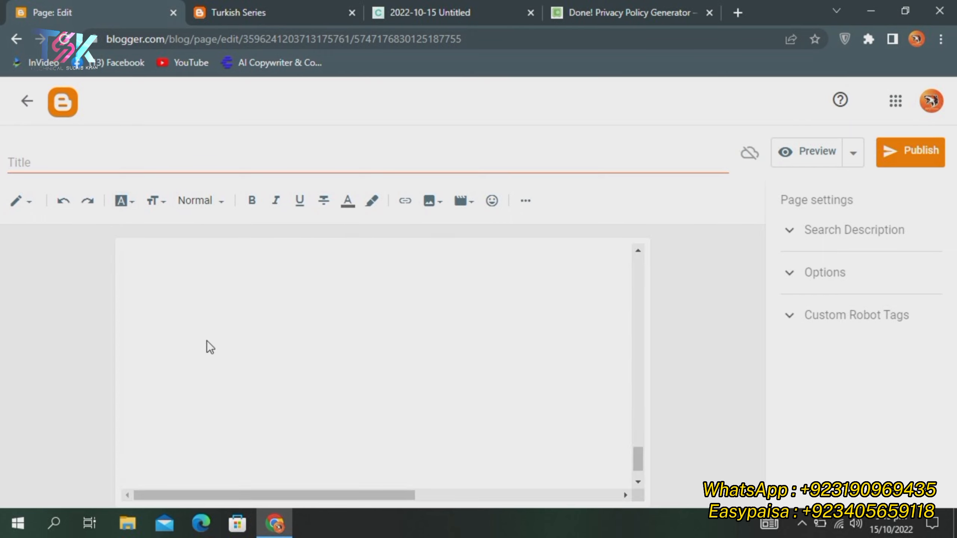
scroll(241, 347, up, 7)
scroll(243, 345, up, 4)
drag(207, 494, 86, 476)
scroll(345, 352, up, 5)
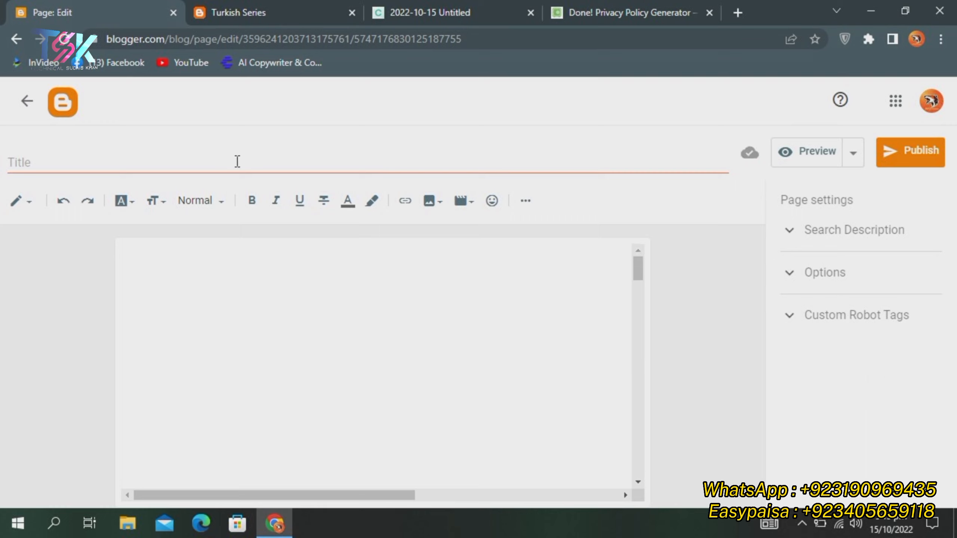
click(216, 166)
text(Priva)
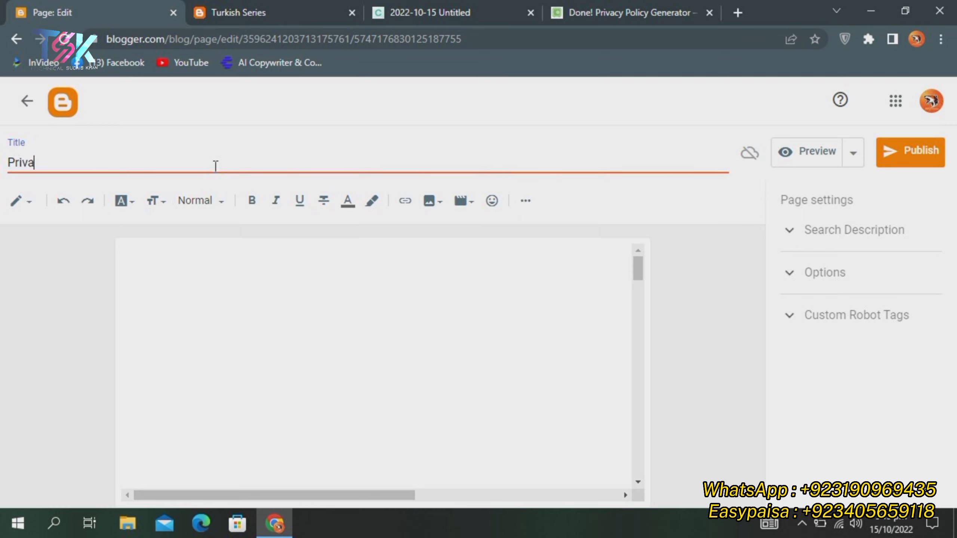
text(cy Policy)
click(266, 335)
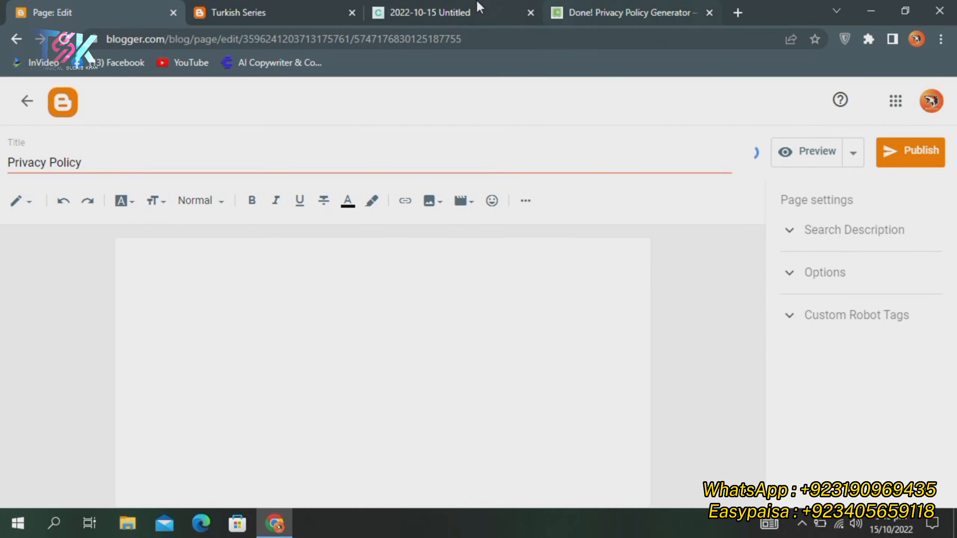
Copy the generated policy's HTML code from the generator tab and return to Blogger
click(613, 5)
click(546, 283)
scroll(580, 283, up, 20)
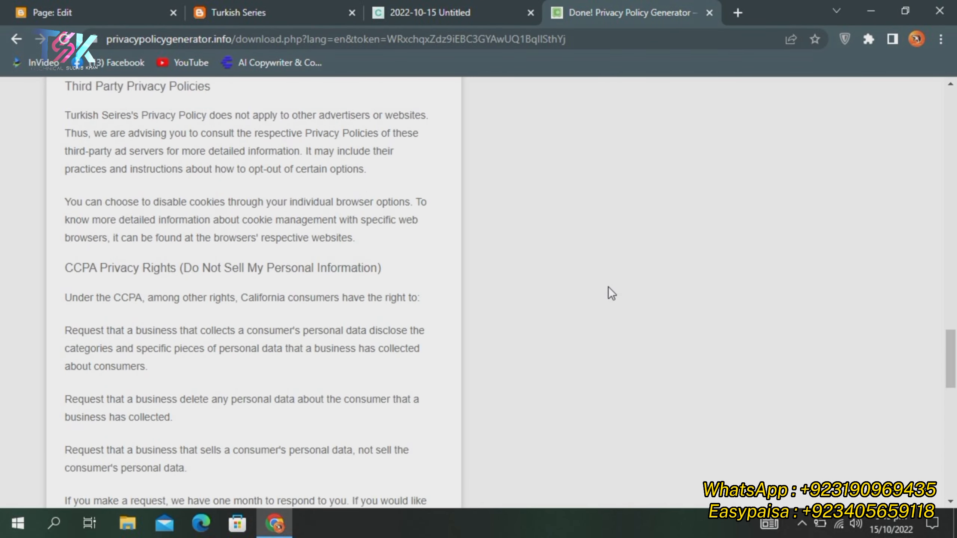
scroll(630, 311, up, 5)
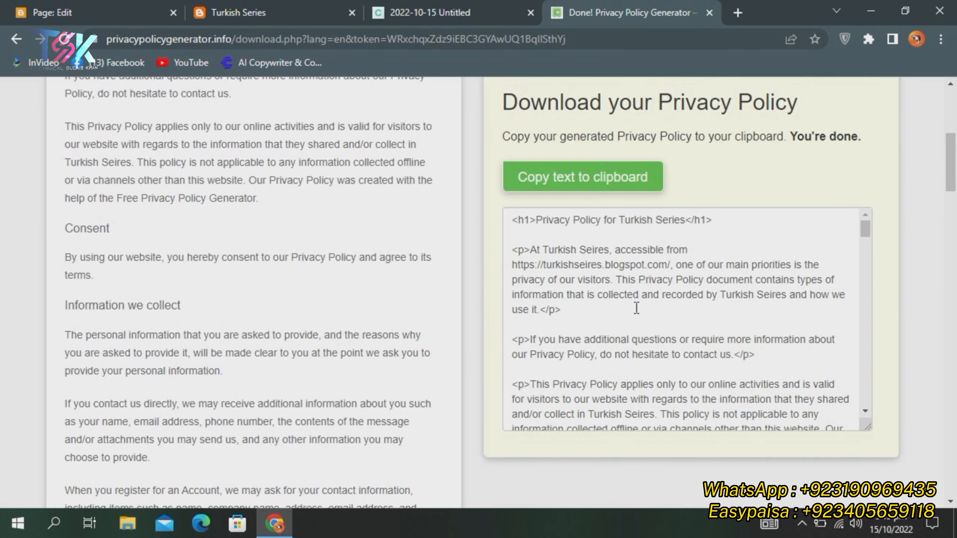
click(554, 185)
click(163, 3)
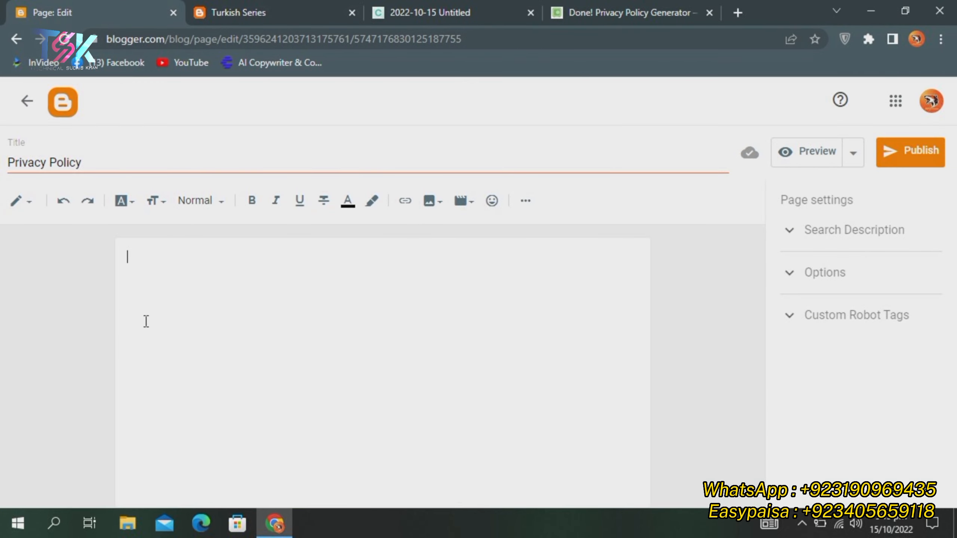
Switch the page editor to HTML view and paste in the Privacy Policy HTML code
click(29, 209)
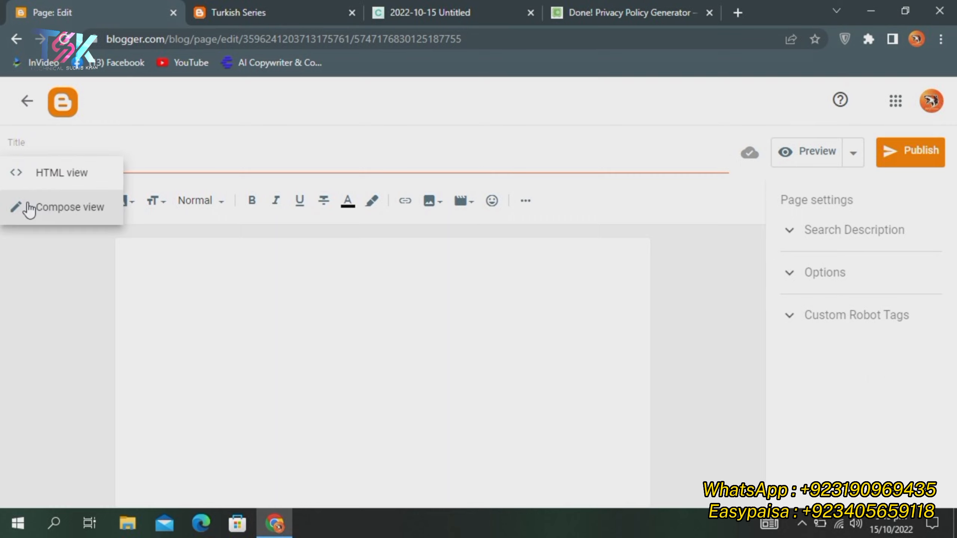
click(56, 180)
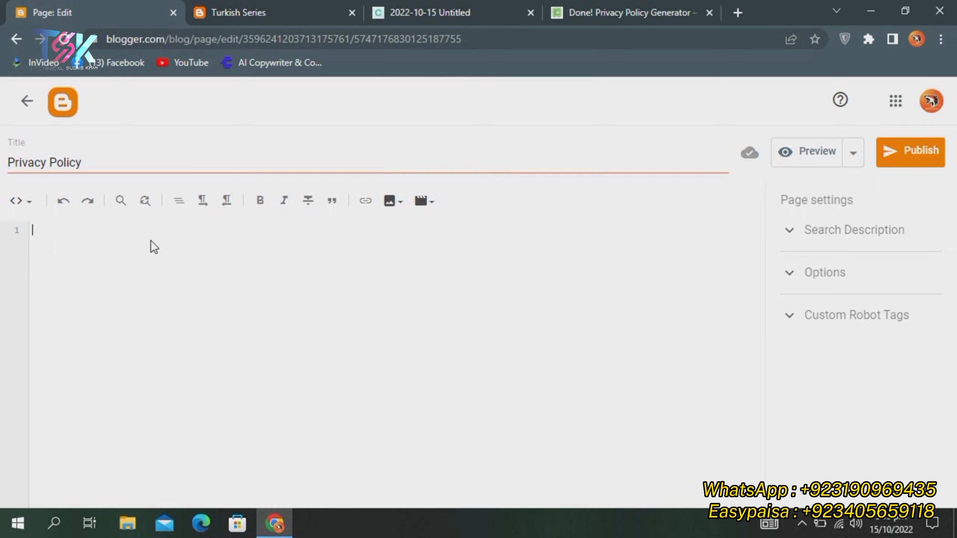
key(ctrl+v)
scroll(179, 294, up, 10)
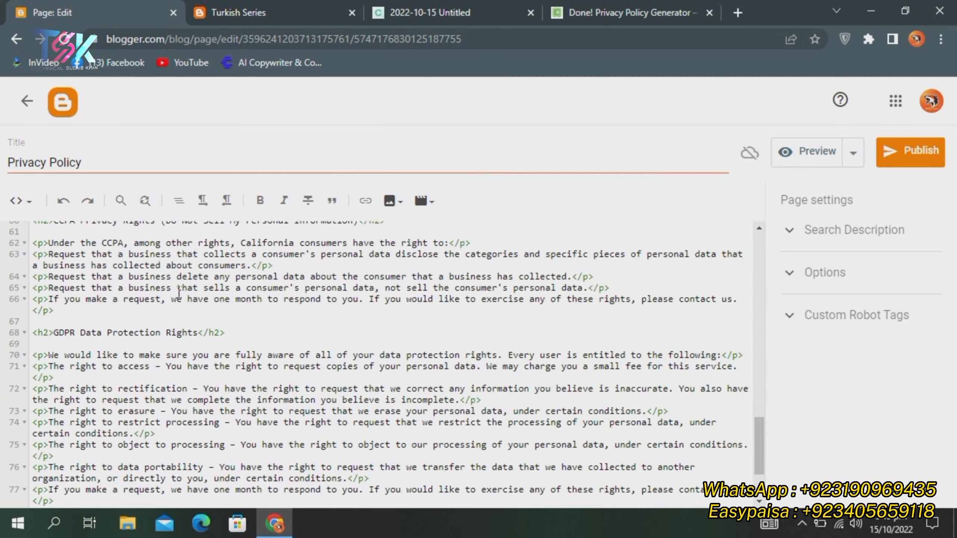
scroll(179, 294, up, 8)
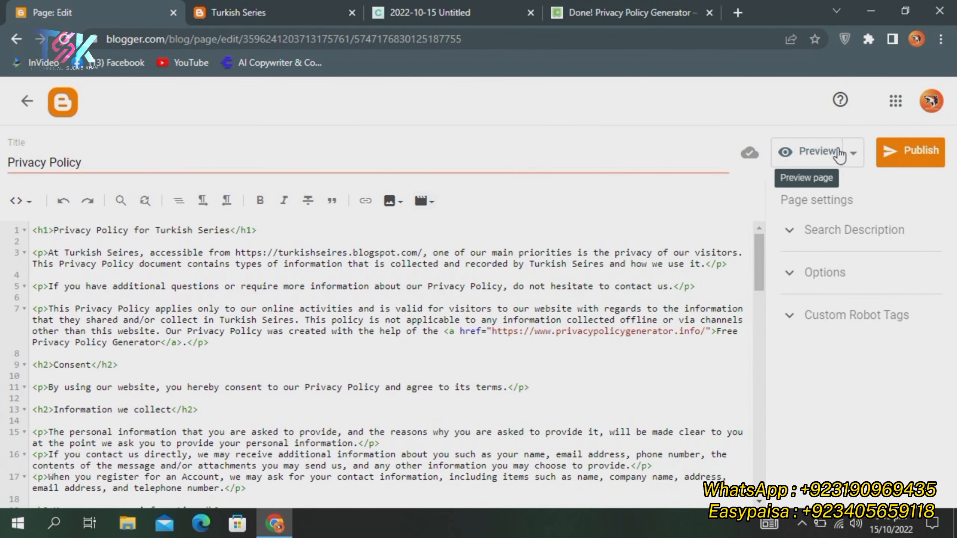
Publish the Privacy Policy page, discard its duplicate draft, and reopen the published page
click(909, 154)
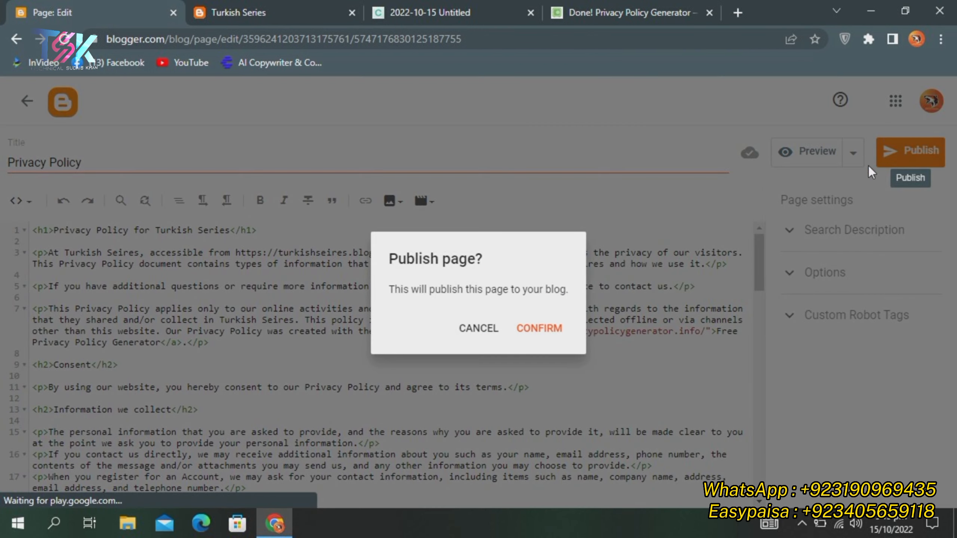
click(561, 323)
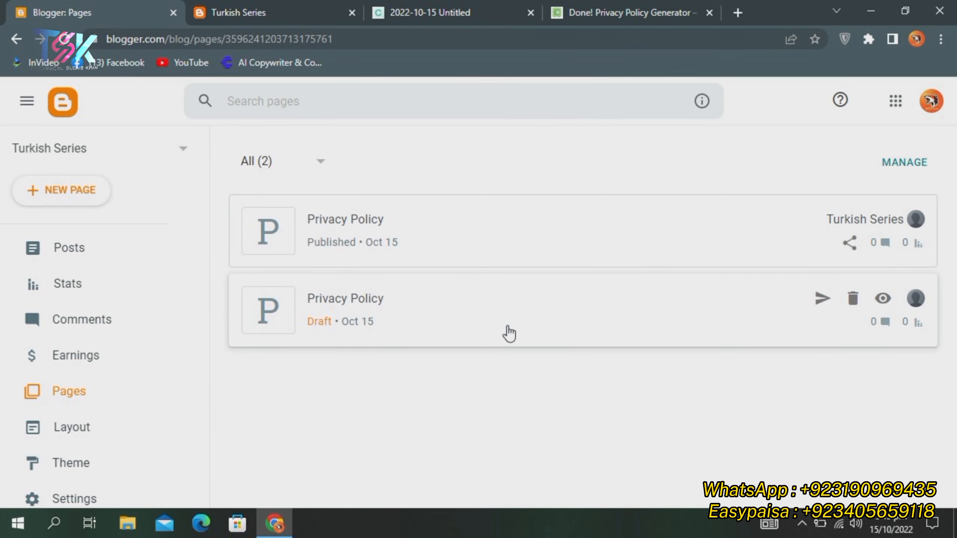
click(856, 300)
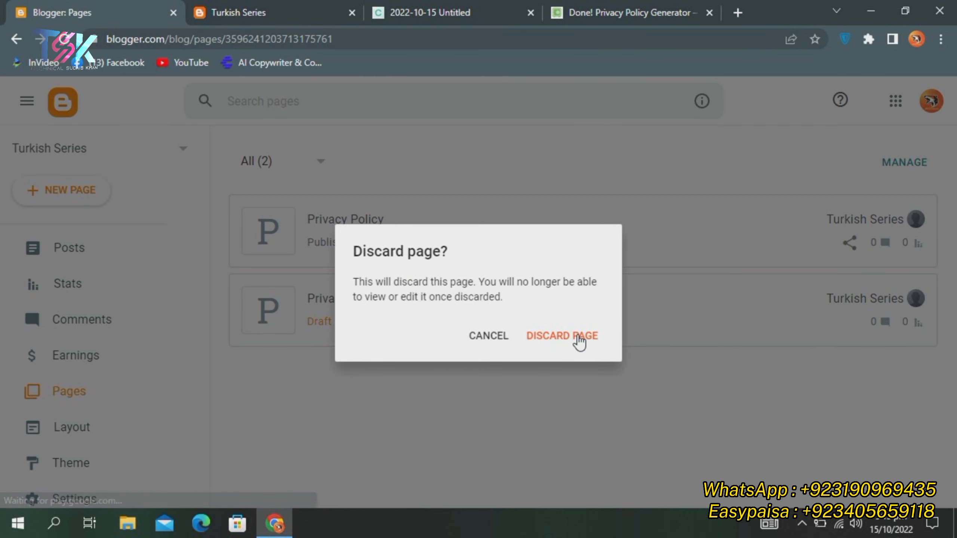
click(572, 340)
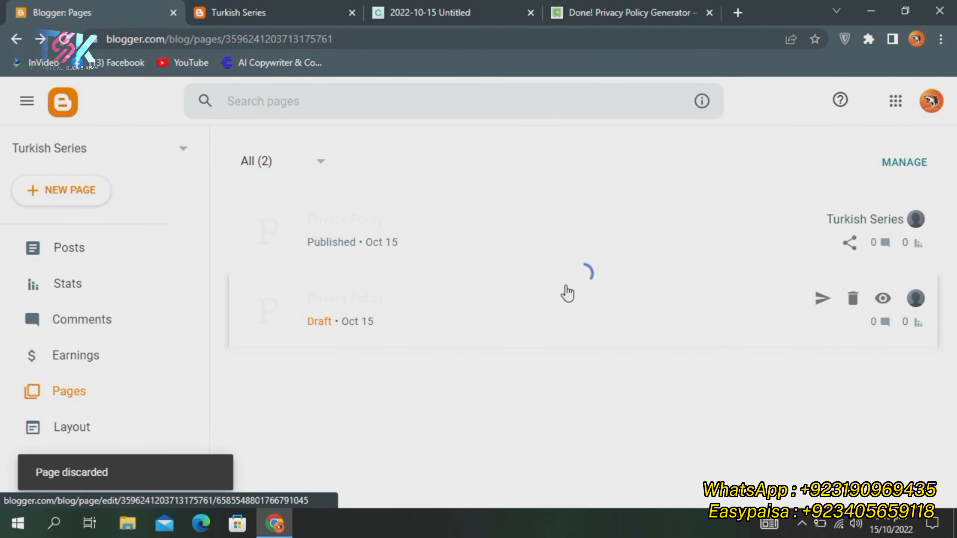
click(380, 224)
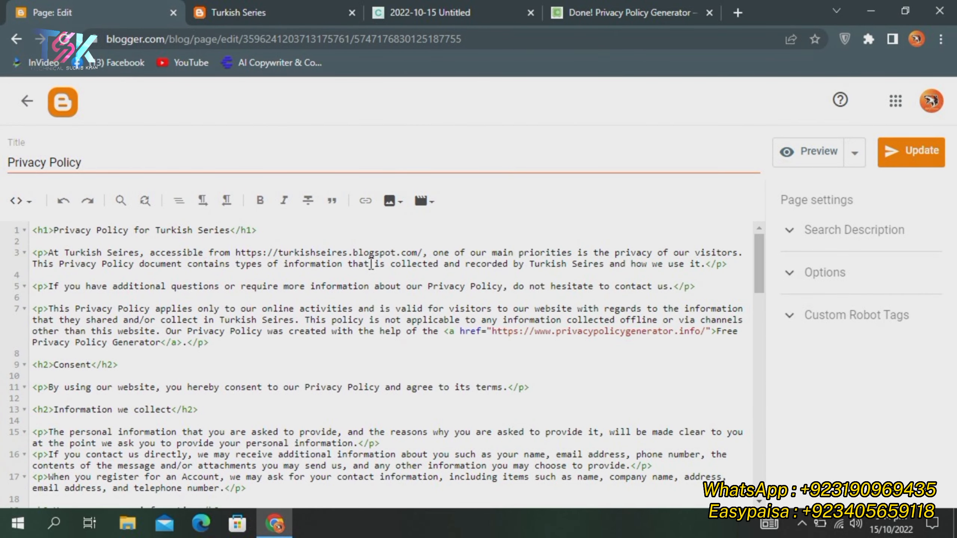
In Compose view, unlink the Free Privacy Policy Generator and Google ad policies links
click(21, 213)
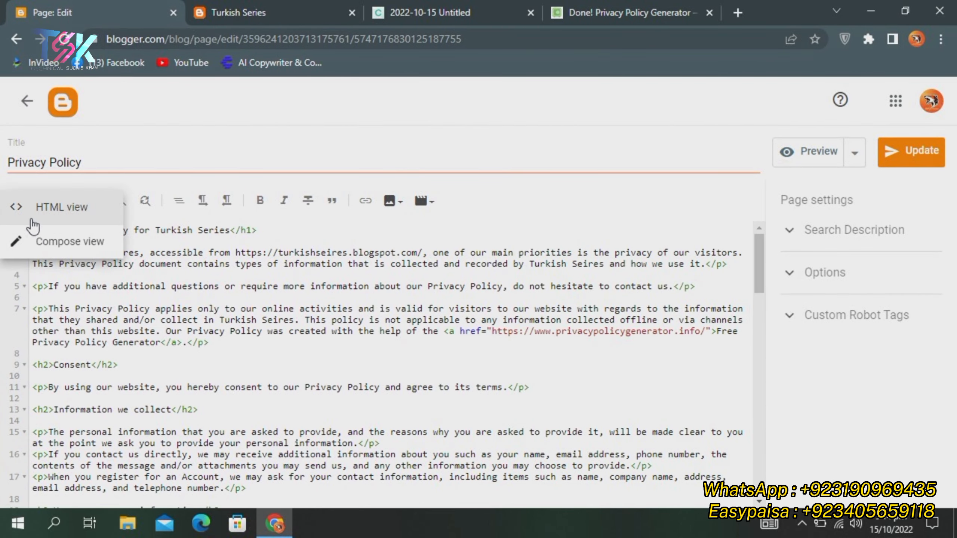
click(56, 240)
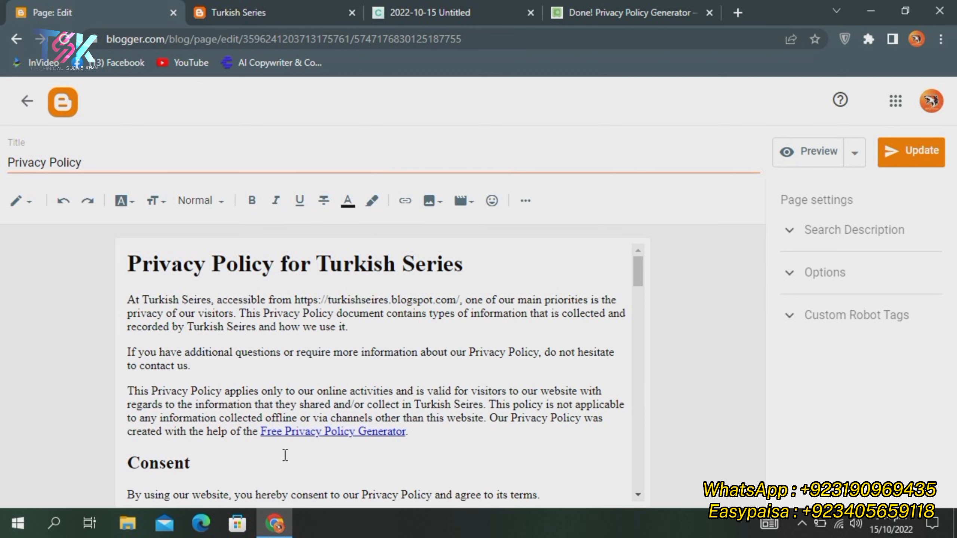
click(303, 432)
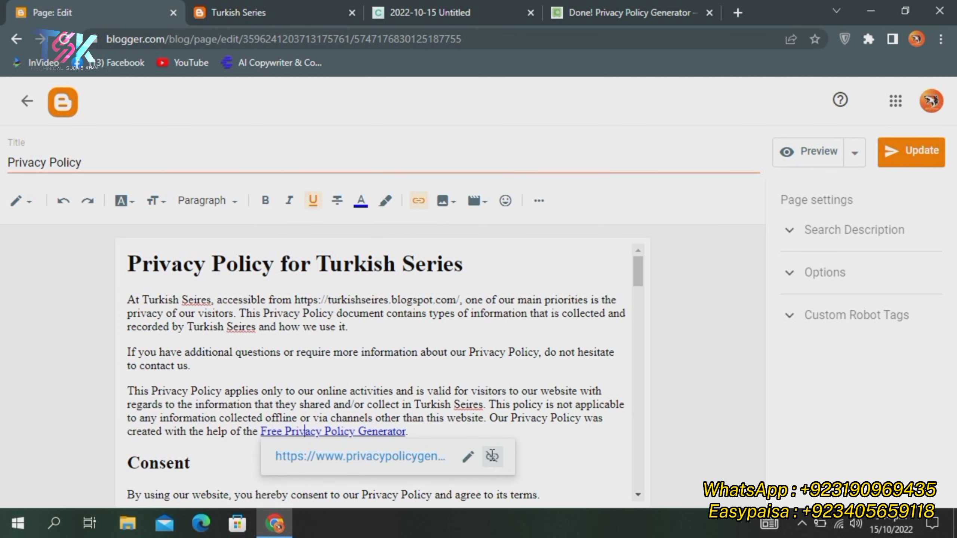
click(491, 456)
scroll(402, 372, down, 8)
scroll(402, 372, down, 10)
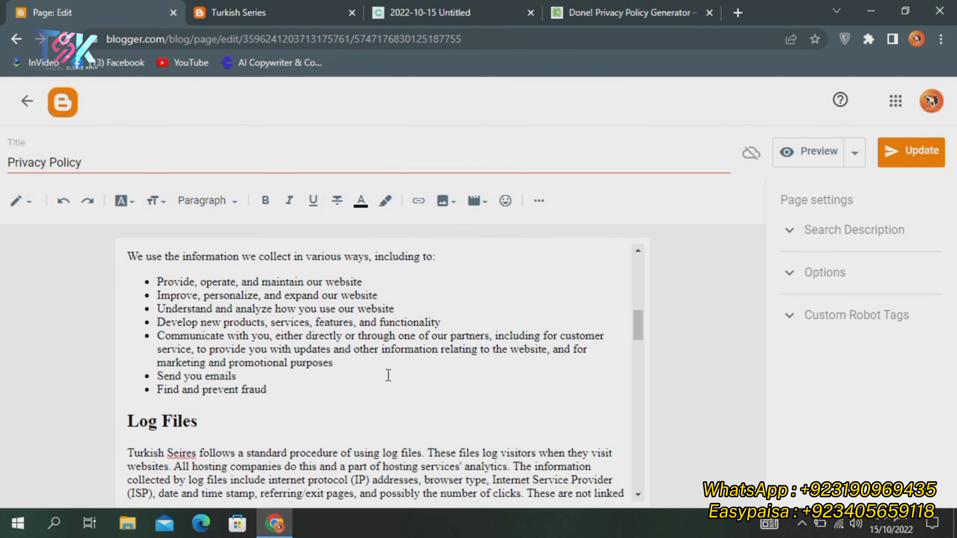
scroll(479, 306, up, 1)
click(480, 306)
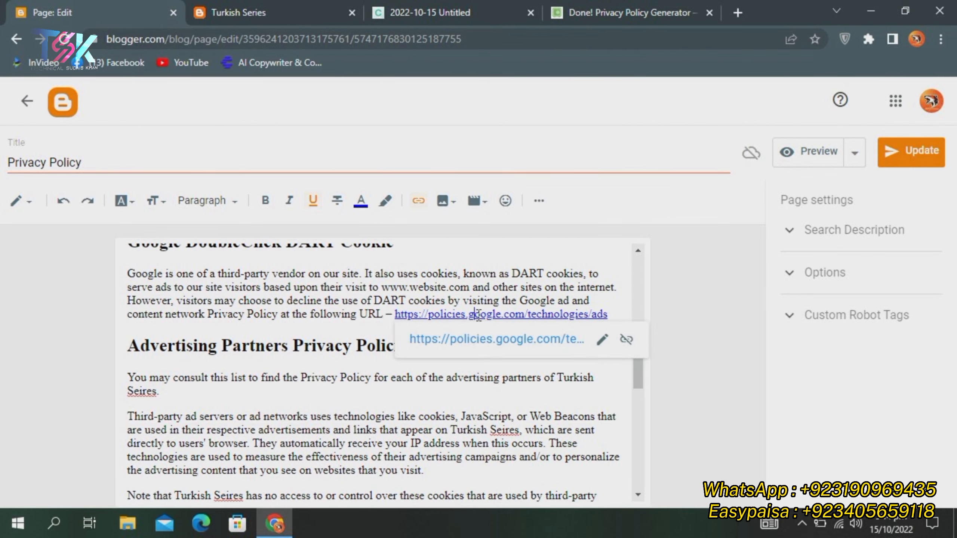
click(622, 343)
scroll(486, 366, down, 4)
scroll(487, 366, down, 12)
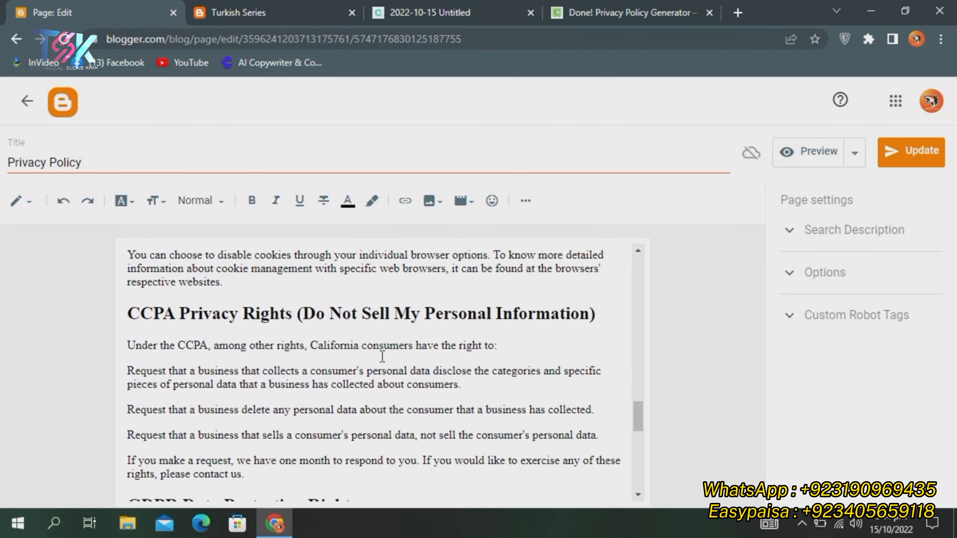
scroll(369, 358, up, 20)
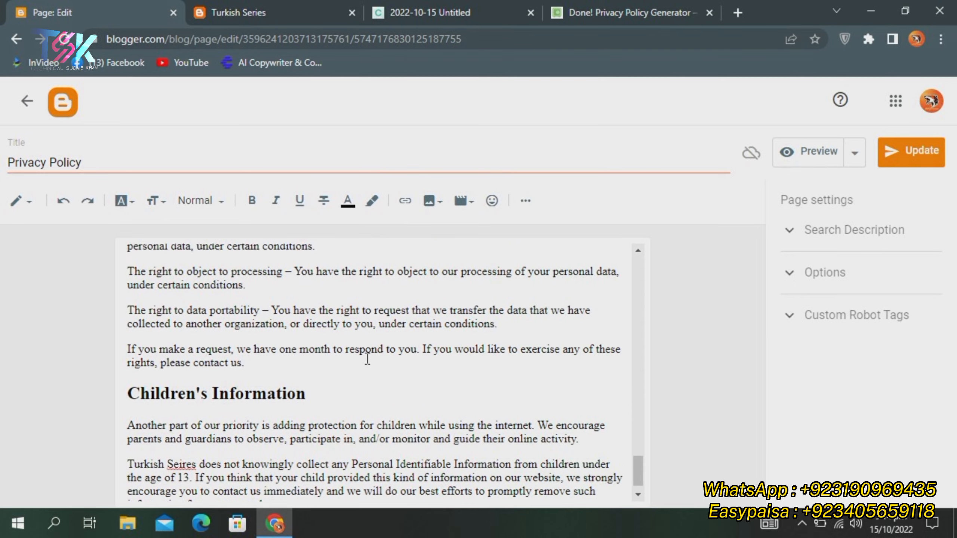
scroll(350, 348, up, 5)
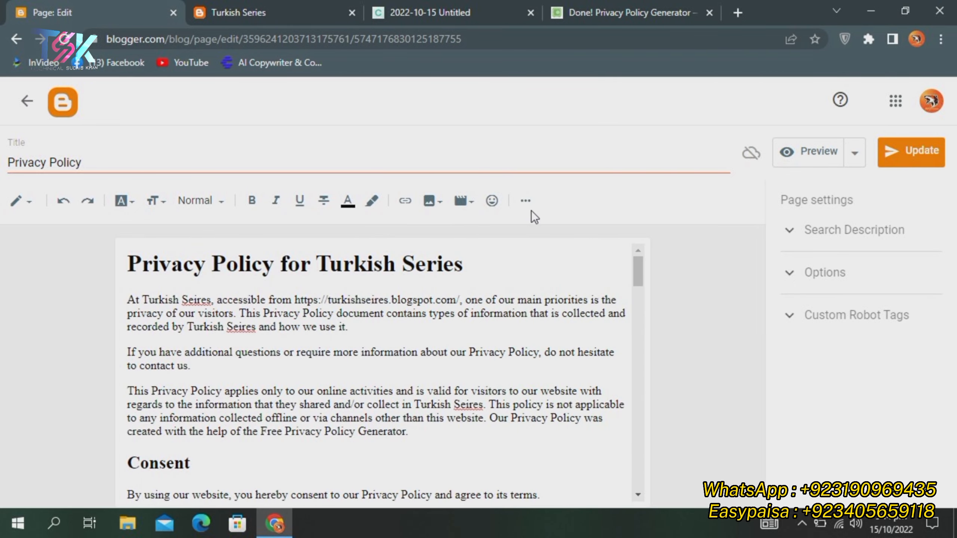
Update the published Privacy Policy page and view it live from the pages list
click(908, 154)
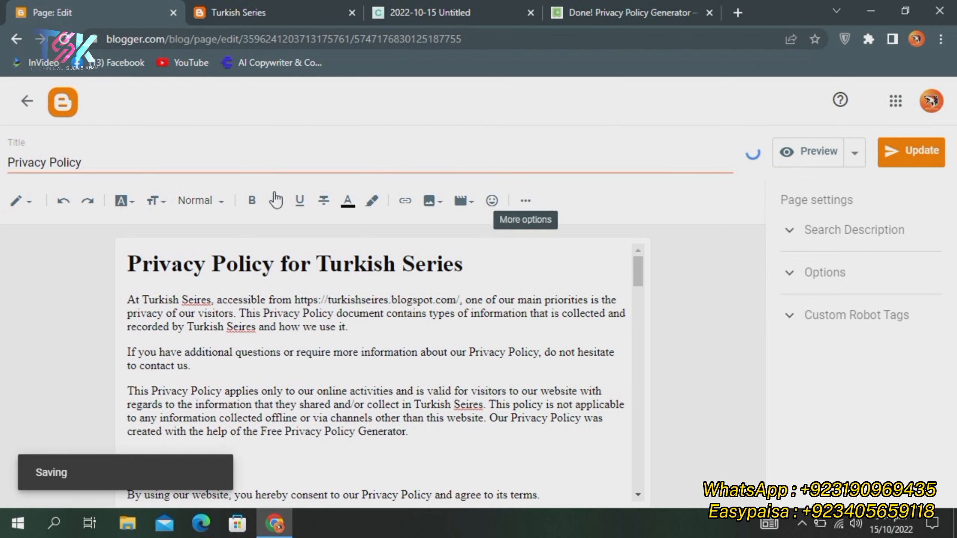
click(27, 100)
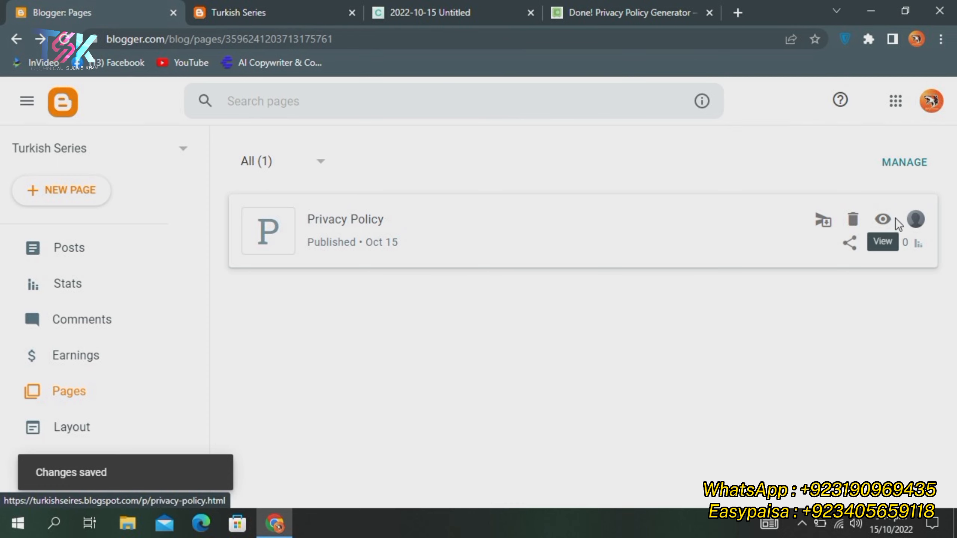
click(880, 219)
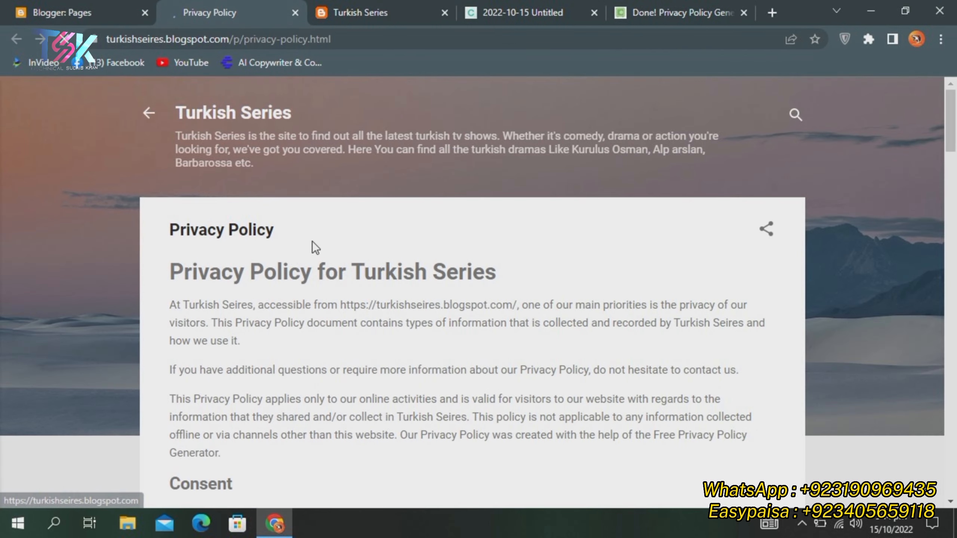
Review the live Privacy Policy page, close its tab, and create a new blog page
scroll(294, 243, down, 20)
scroll(288, 241, down, 15)
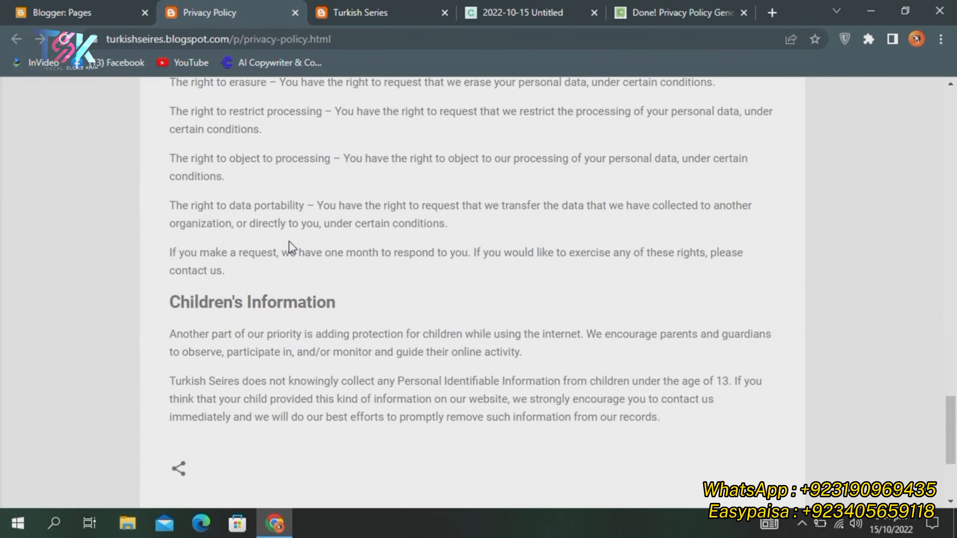
scroll(289, 241, up, 13)
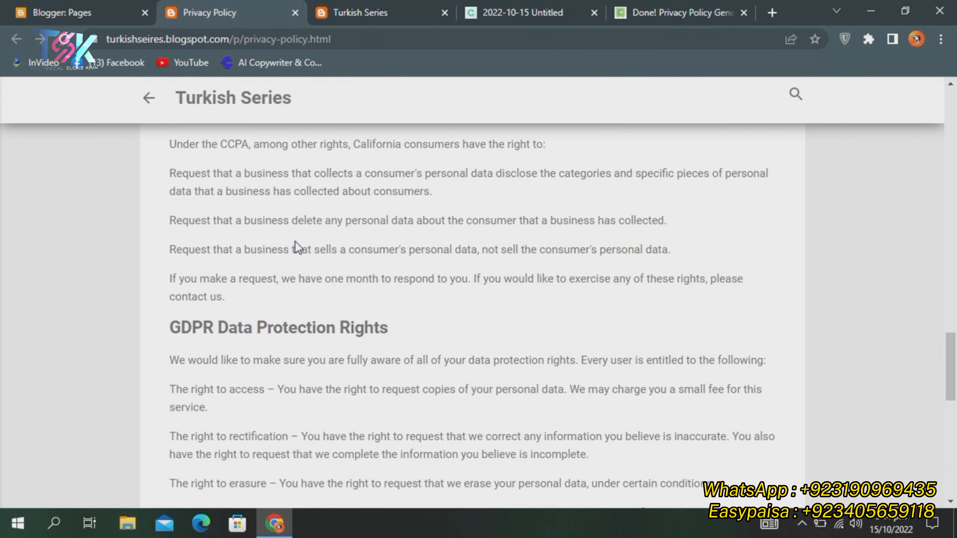
scroll(290, 241, up, 20)
scroll(296, 241, up, 2)
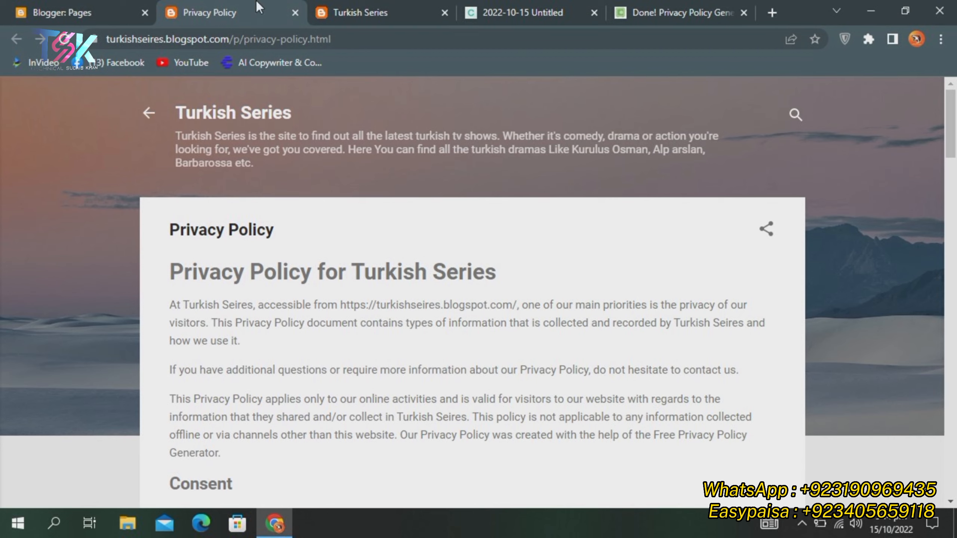
click(294, 12)
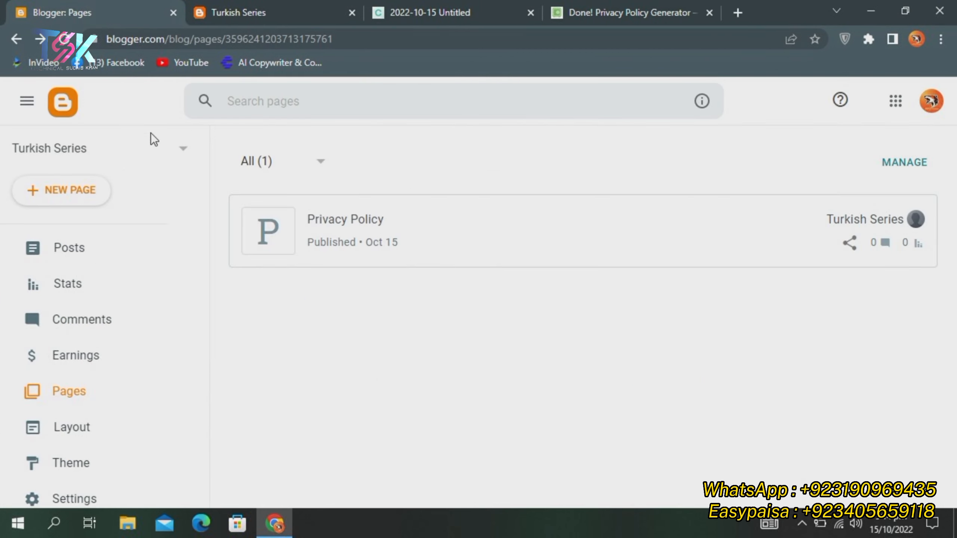
click(63, 190)
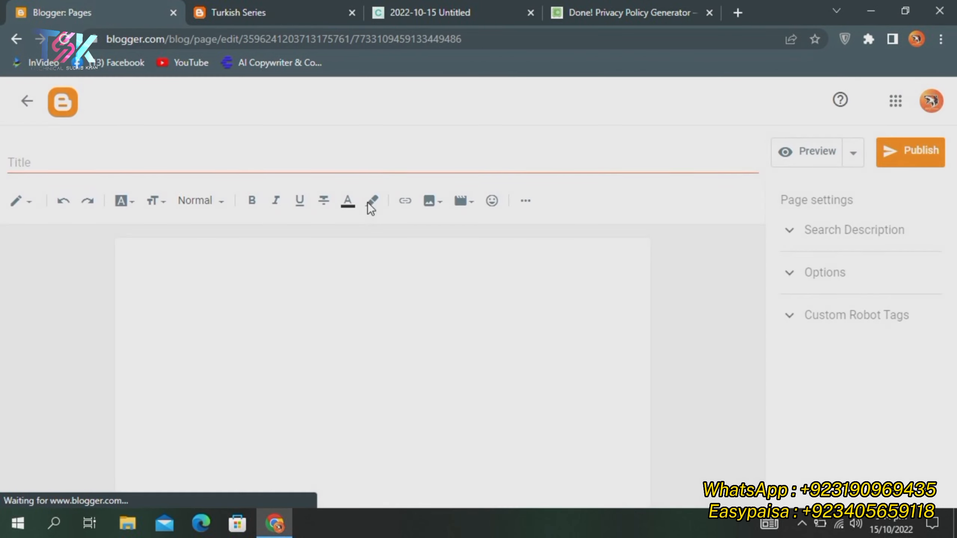
Title the new page 'Disclaimer' and return to the privacy policy generator tab
click(246, 164)
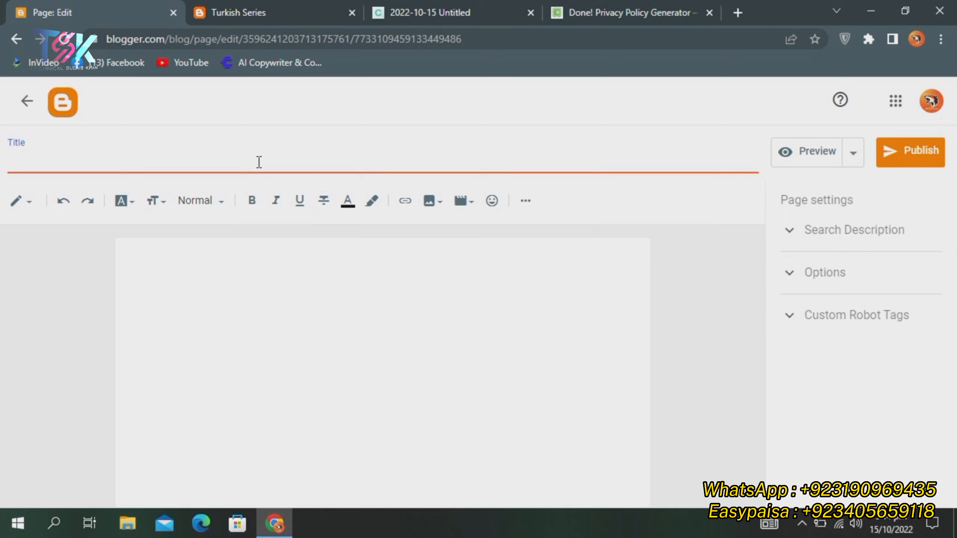
text(Disclaimer)
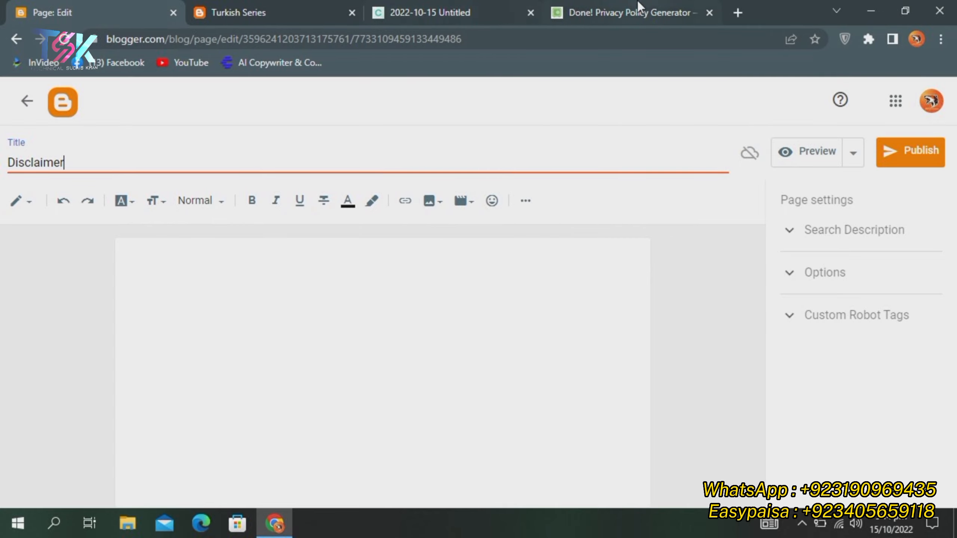
click(636, 12)
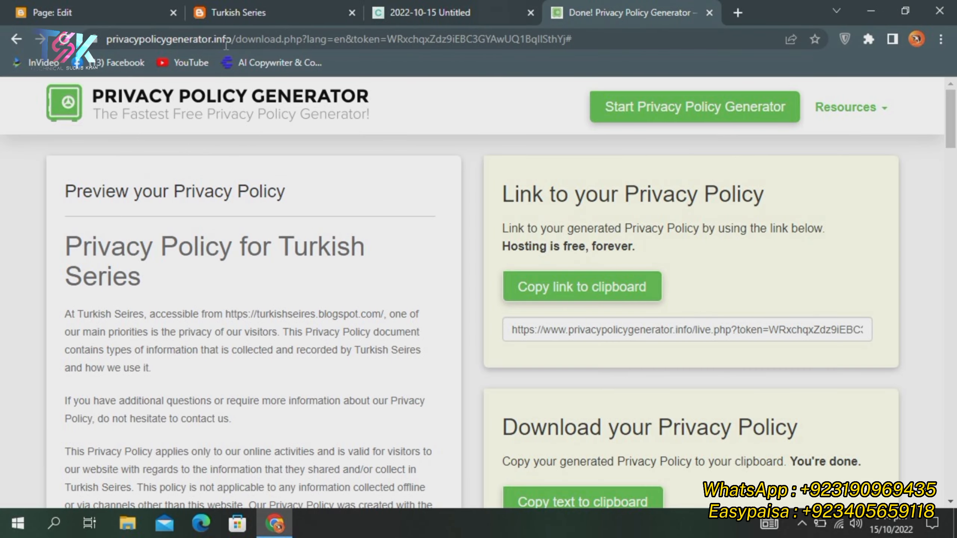
click(737, 12)
Close the privacy policy generator, search Google for 'disclaimer generator', and open disclaimergenerator.net
click(592, 12)
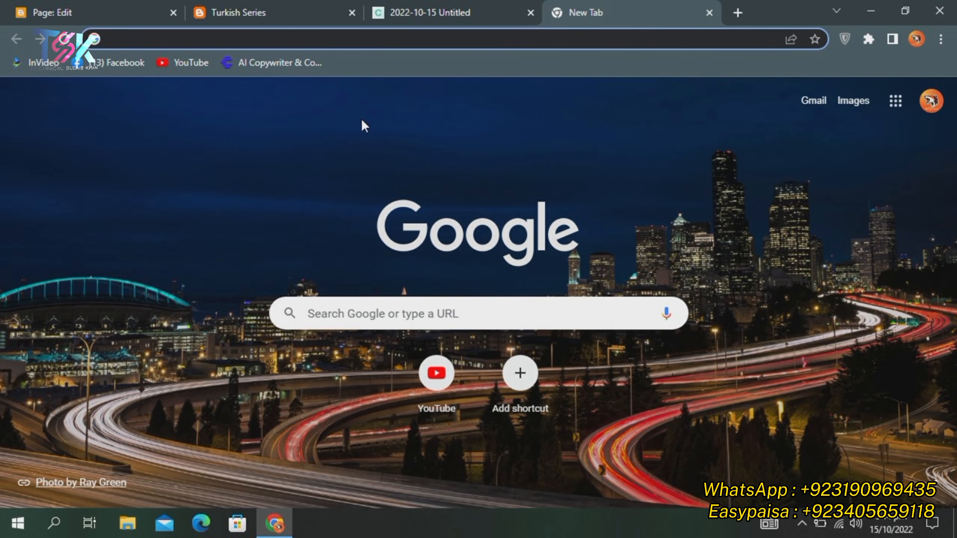
text(disc)
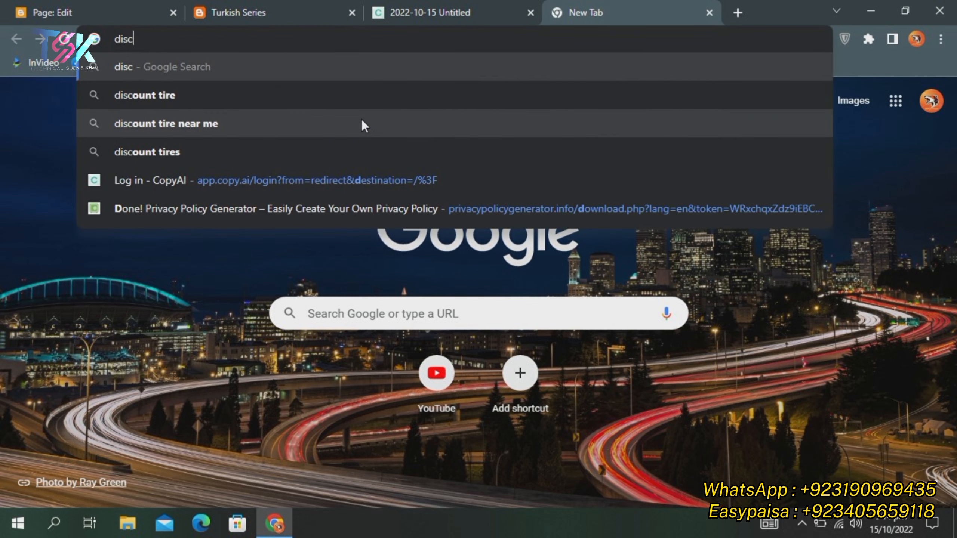
text(laimer )
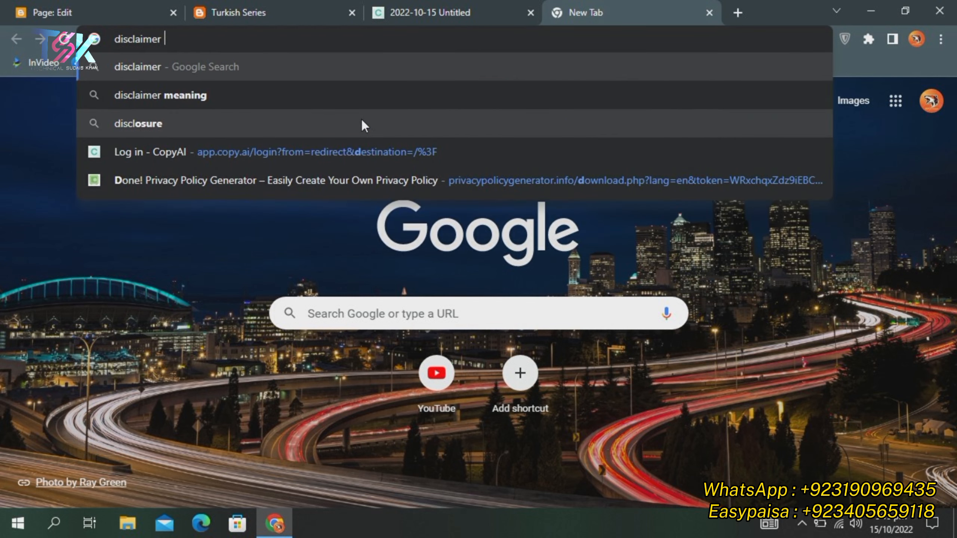
text(genera)
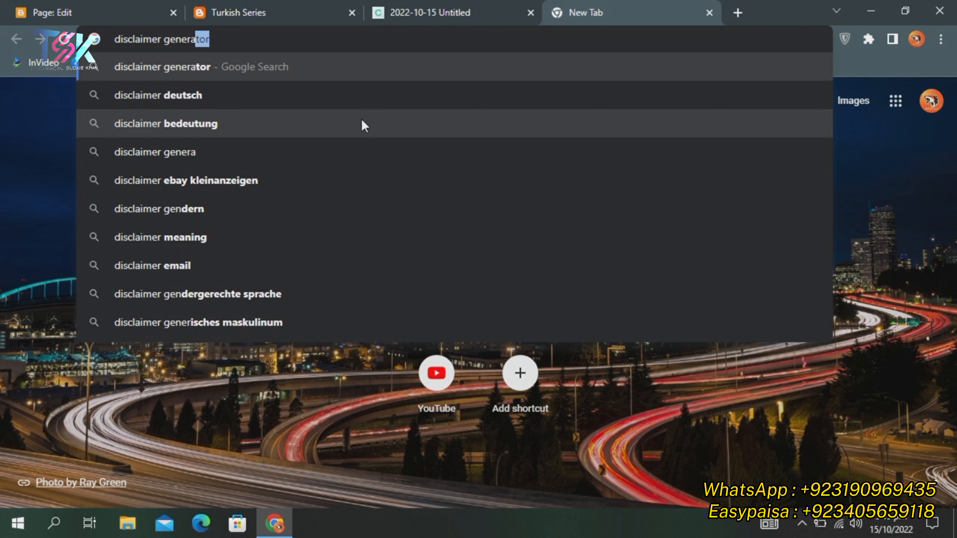
text(tor)
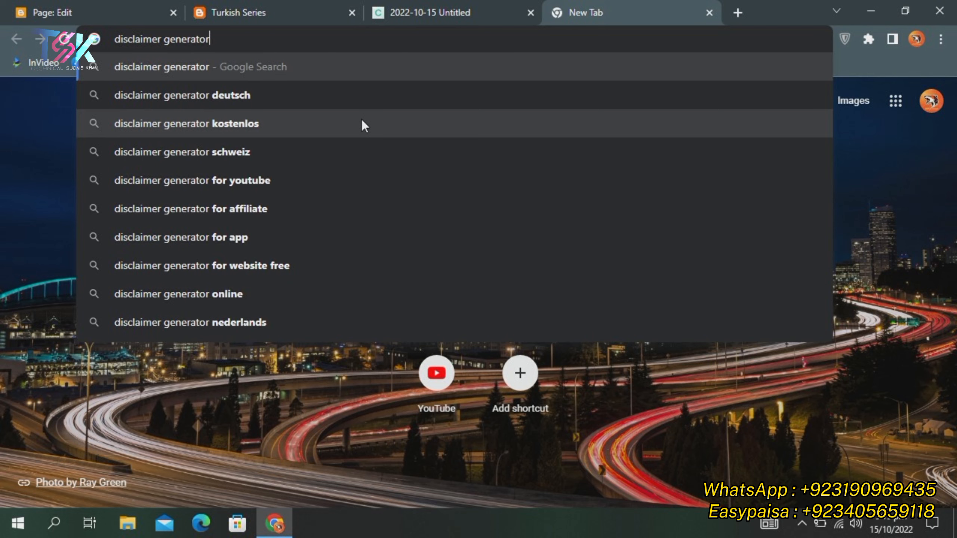
key(Return)
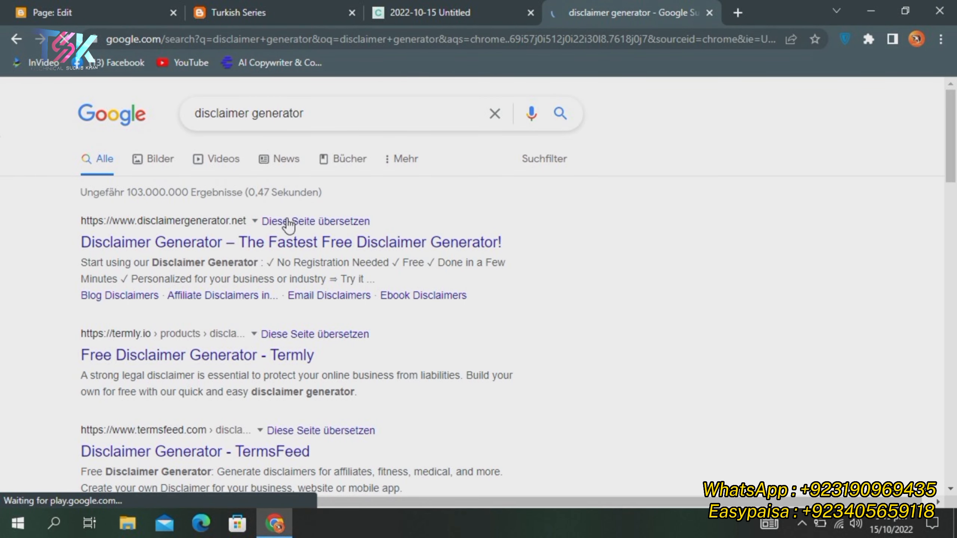
click(197, 241)
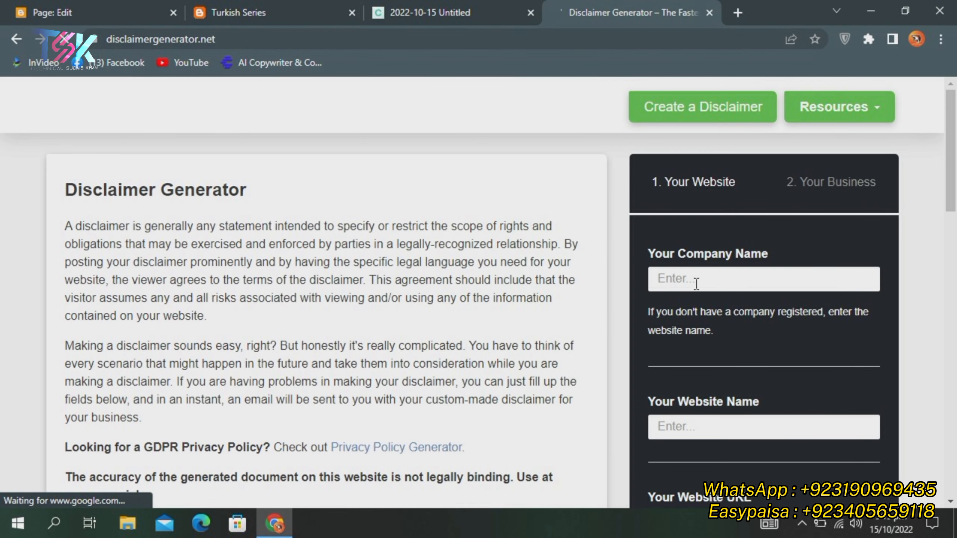
Fill company name and website name as Turkish Series plus the blog URL, then continue
click(695, 283)
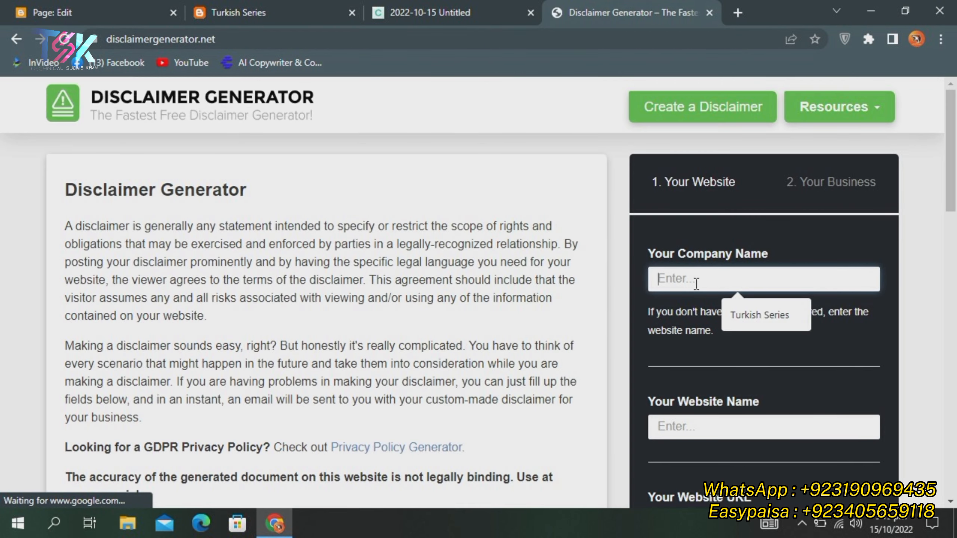
click(783, 312)
scroll(772, 302, down, 2)
click(719, 348)
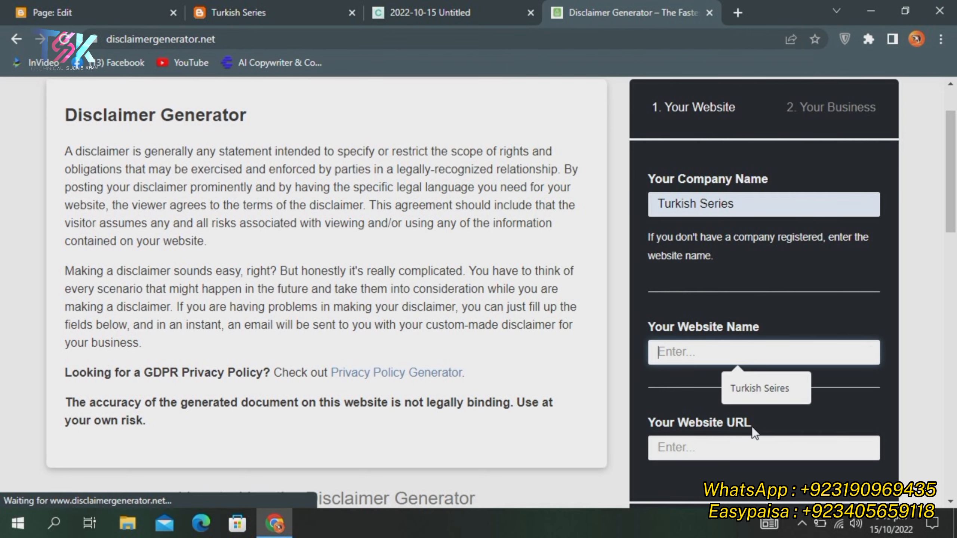
click(750, 389)
scroll(724, 250, down, 5)
click(726, 230)
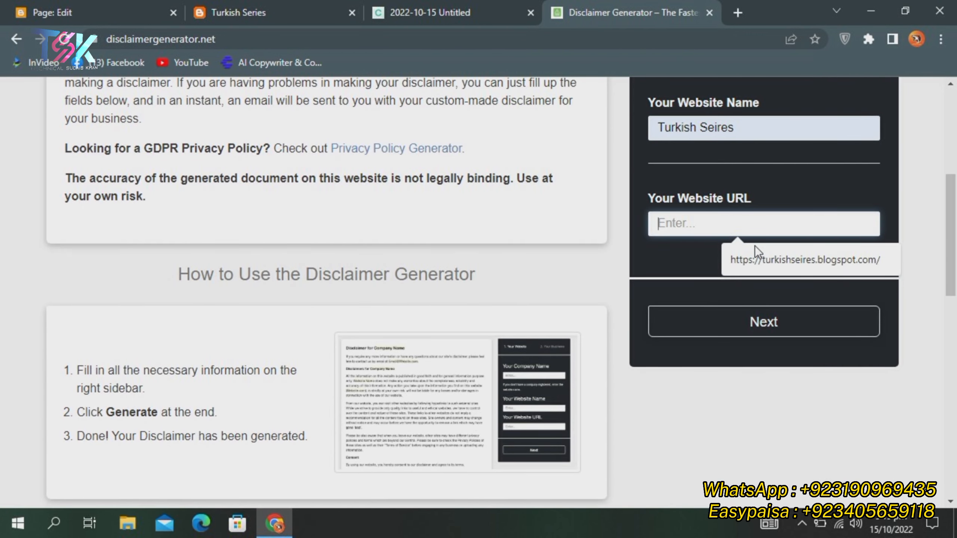
click(755, 255)
click(719, 320)
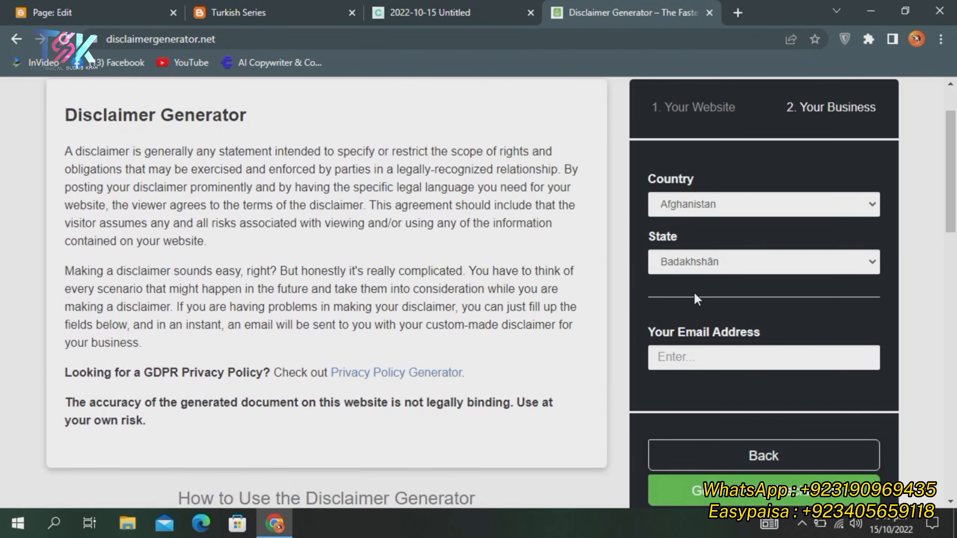
Choose Pakistan and Khyber Pakhtunkhwa, fill the contact e-mail, and generate the disclaimer
click(686, 212)
scroll(711, 244, down, 20)
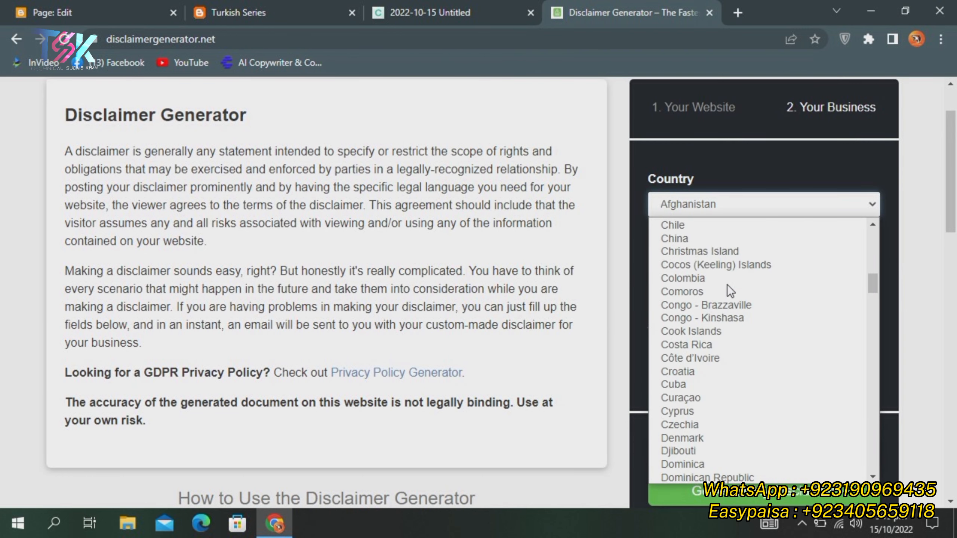
scroll(710, 301, down, 20)
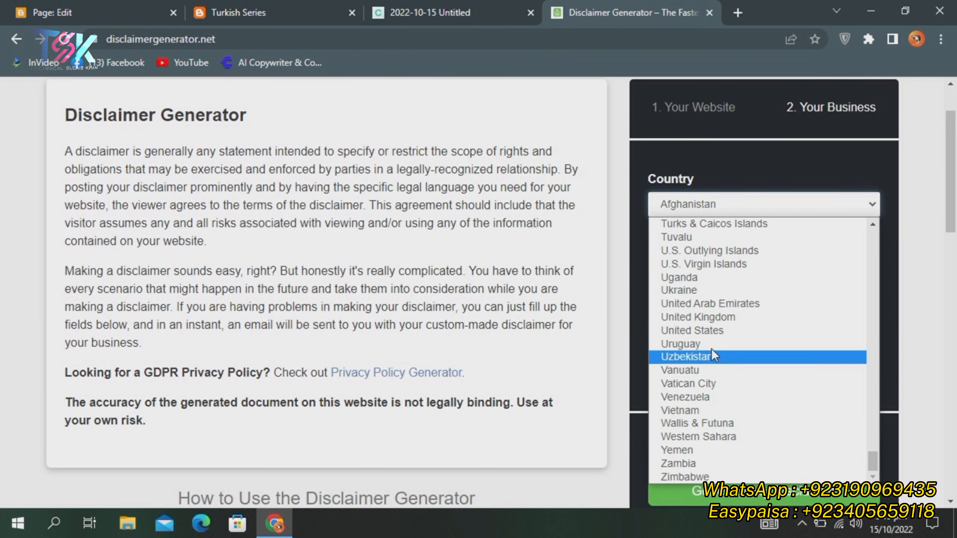
scroll(711, 341, up, 10)
scroll(708, 350, up, 10)
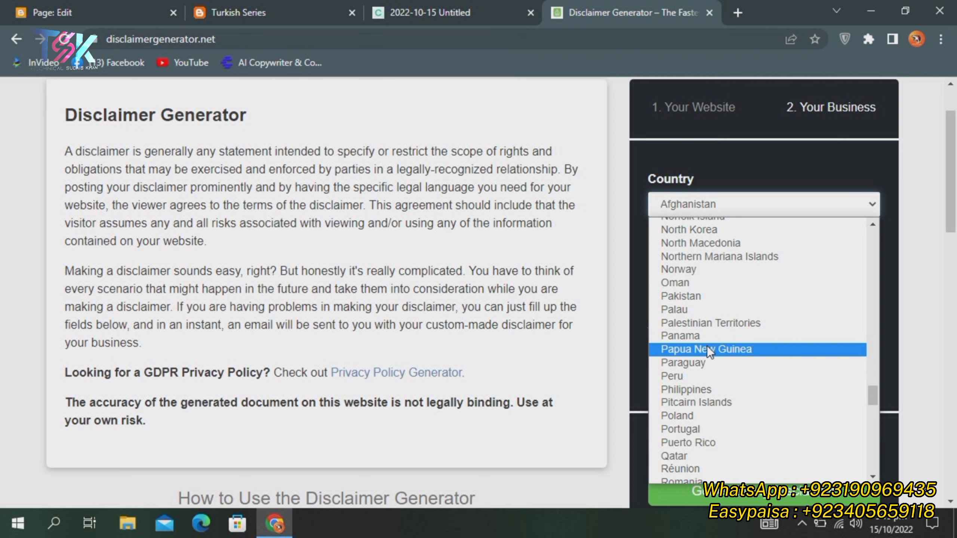
click(705, 294)
click(720, 268)
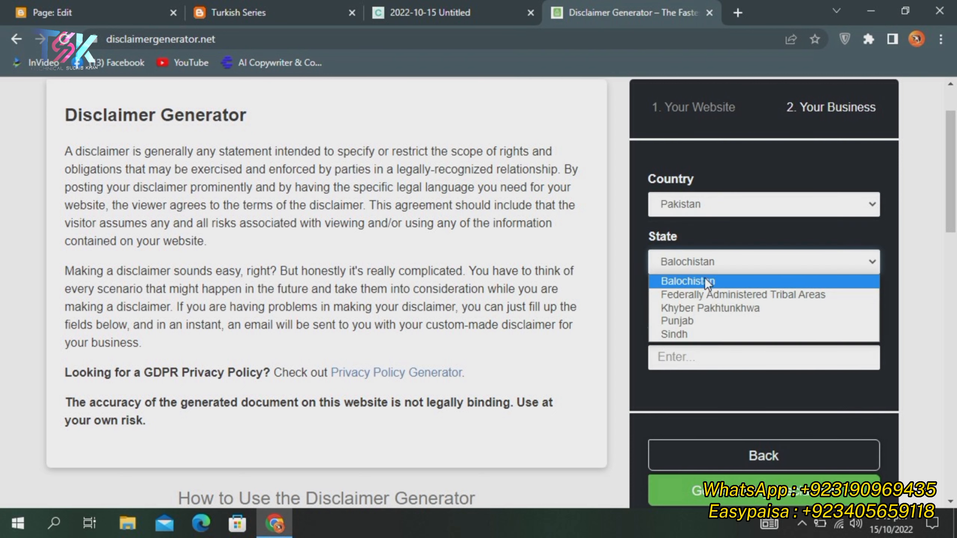
click(693, 310)
click(720, 363)
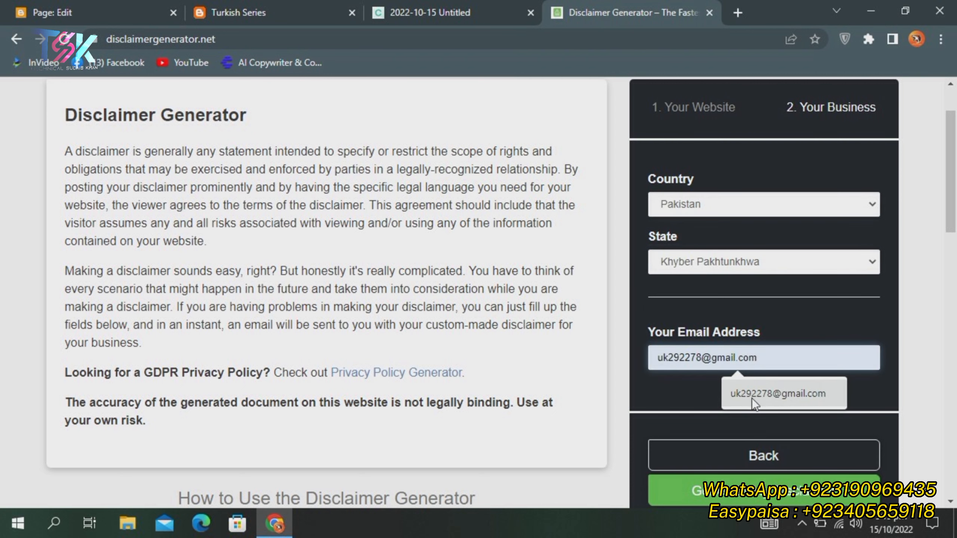
click(752, 398)
click(734, 490)
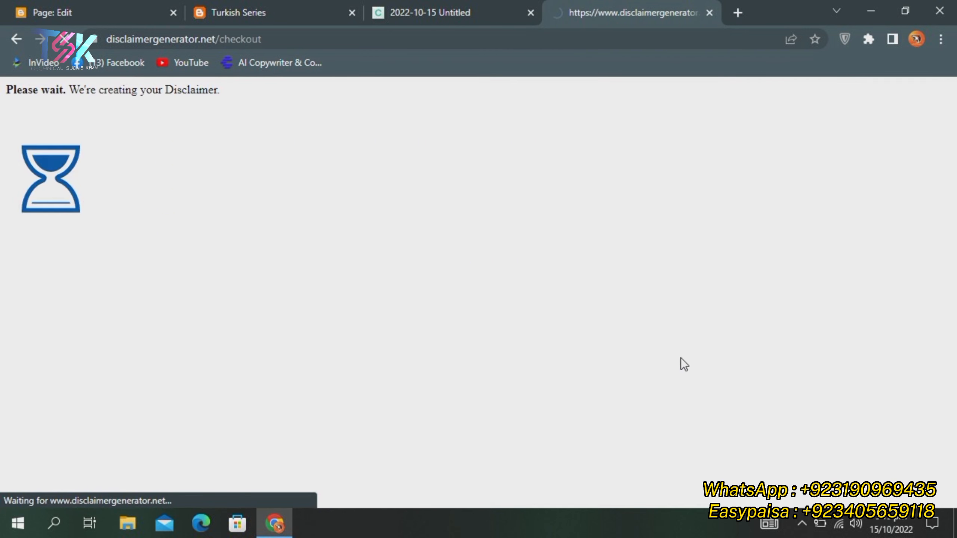
Copy the generated disclaimer HTML and go back to the Blogger page editor
scroll(486, 307, down, 5)
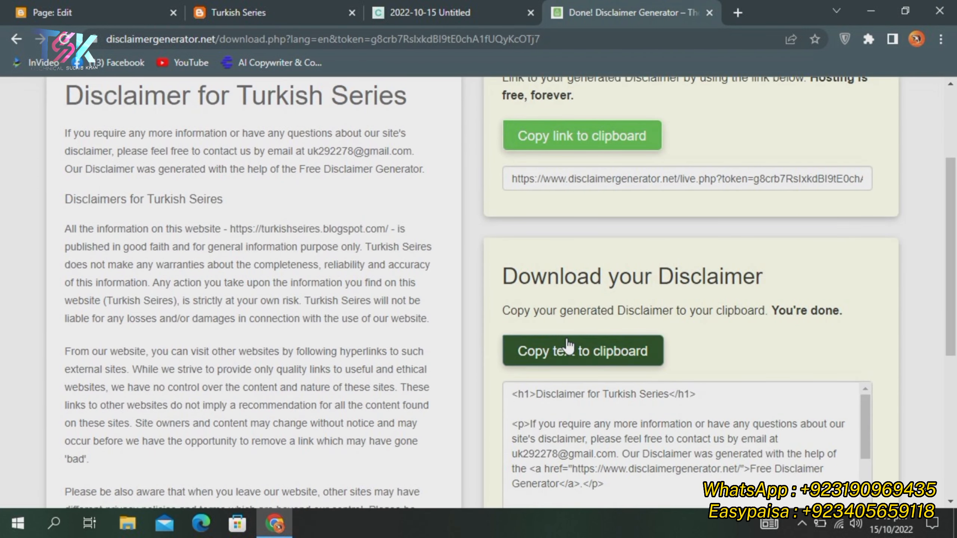
scroll(586, 294, down, 5)
scroll(569, 245, up, 2)
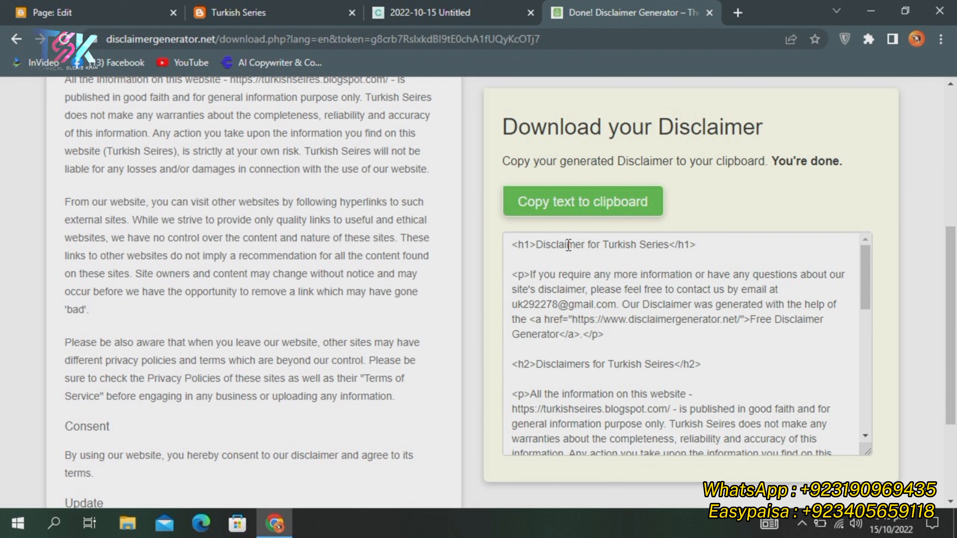
click(562, 206)
click(55, 6)
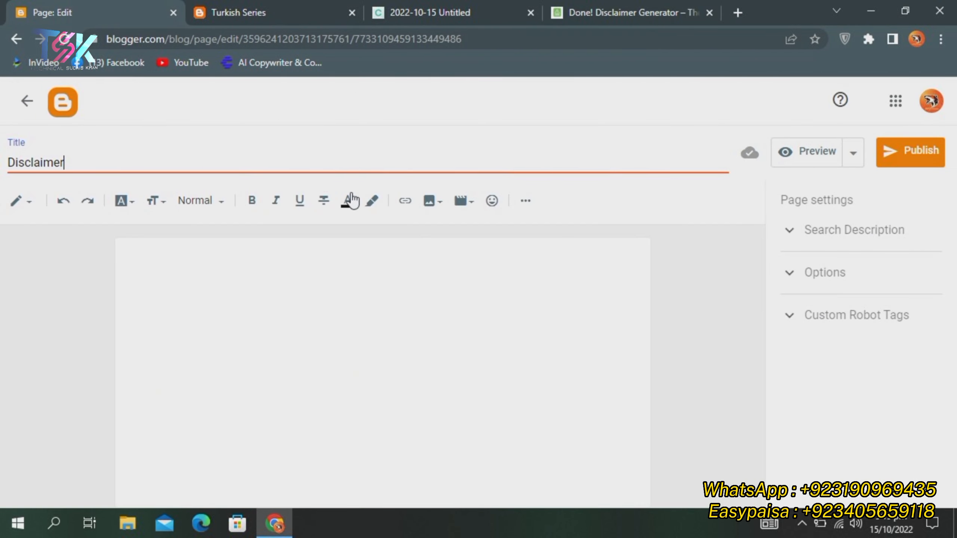
Paste the disclaimer HTML into the Disclaimer page body in HTML view
click(15, 203)
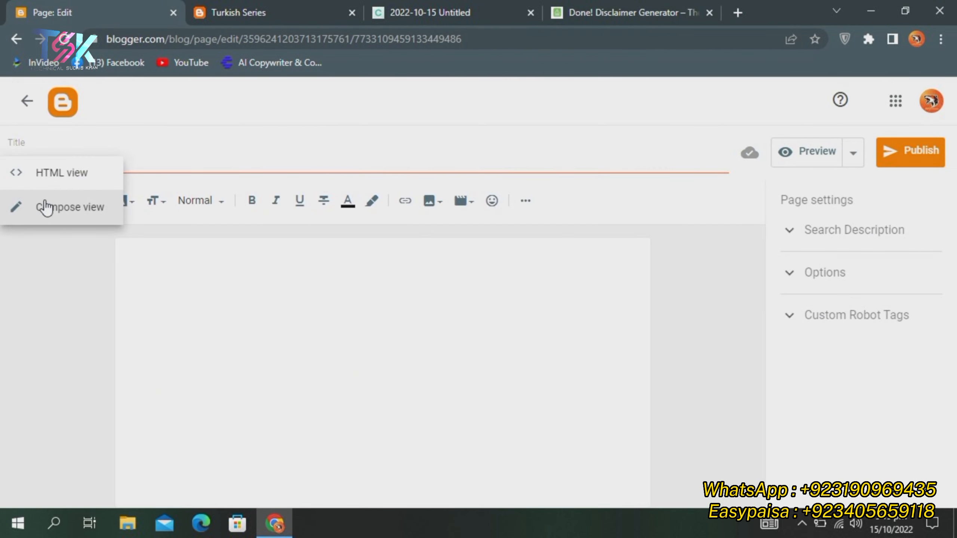
click(65, 174)
click(288, 270)
key(ctrl+v)
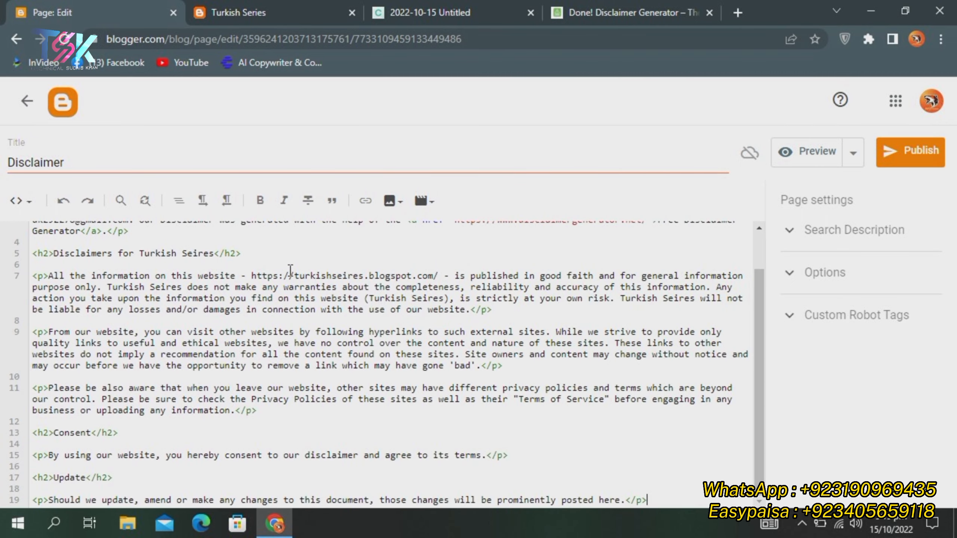
scroll(301, 294, up, 3)
scroll(314, 309, down, 3)
Back in Compose view, unlink the Free Disclaimer Generator link and another hyperlink
click(24, 204)
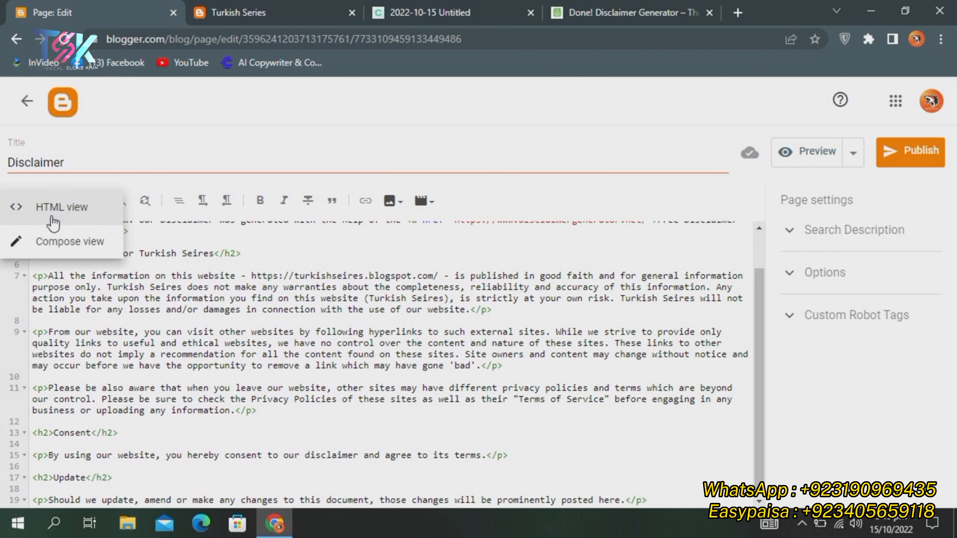
click(65, 253)
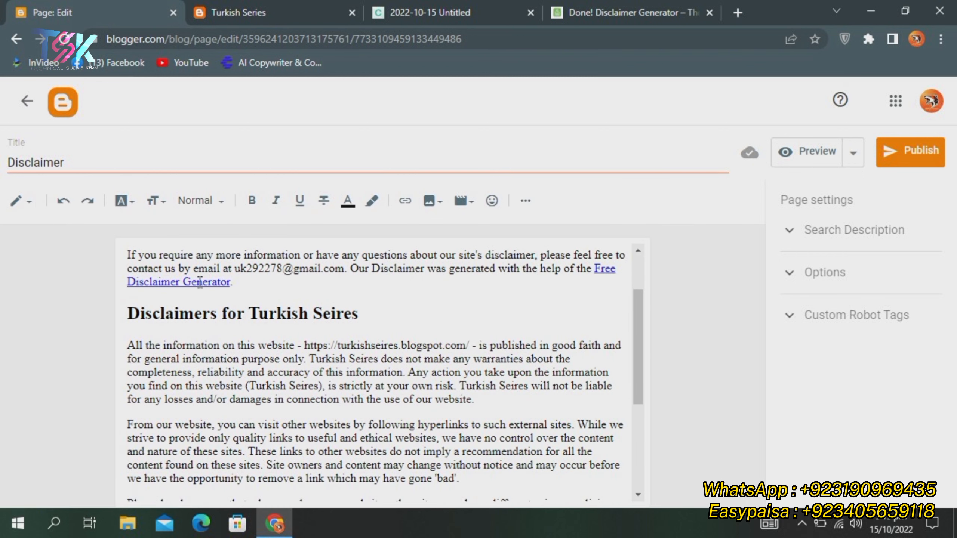
click(199, 282)
click(352, 312)
scroll(576, 303, up, 2)
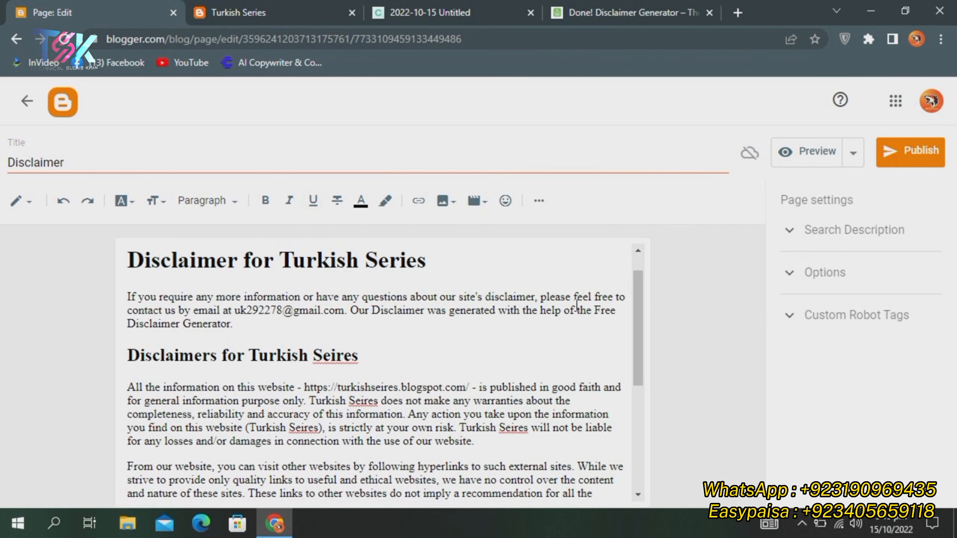
scroll(539, 325, down, 4)
scroll(457, 335, up, 5)
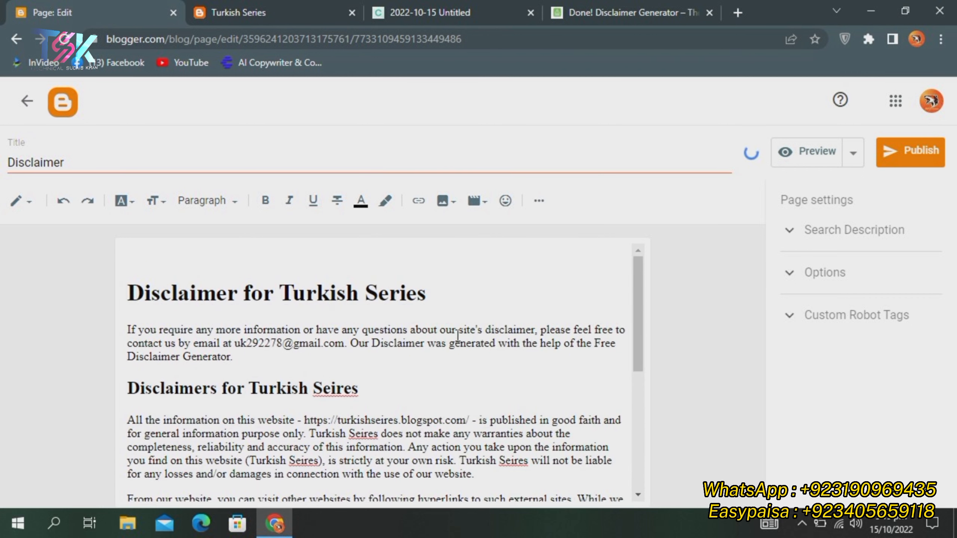
Remove the blank top line, make 'Disclaimer for Turkish Series' a Major Heading, and publish
click(127, 299)
key(BackSpace)
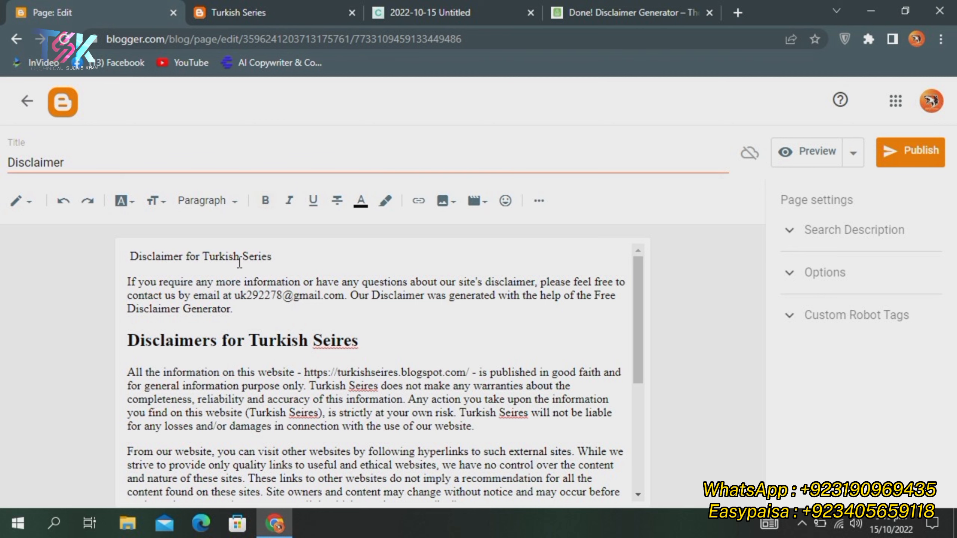
triple_click(240, 260)
click(209, 204)
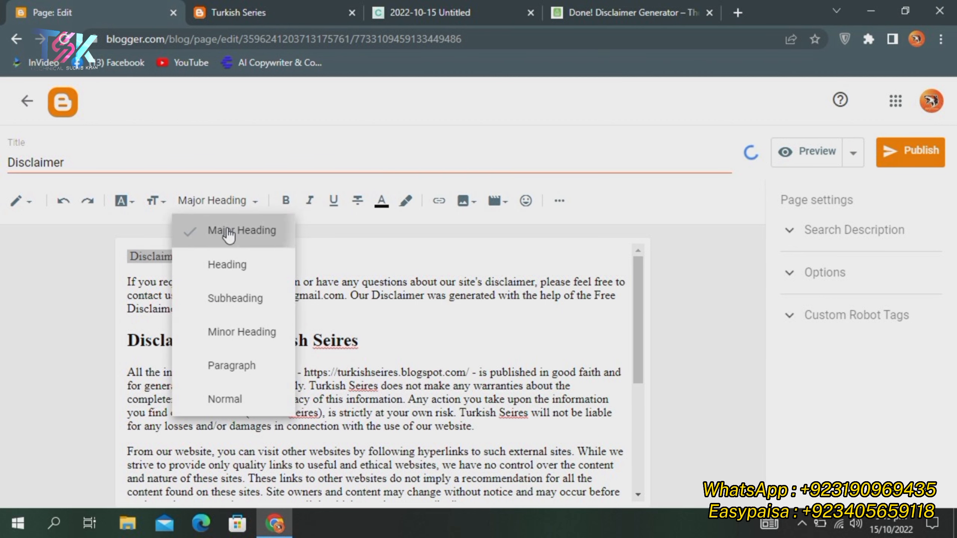
click(229, 230)
click(525, 274)
click(906, 159)
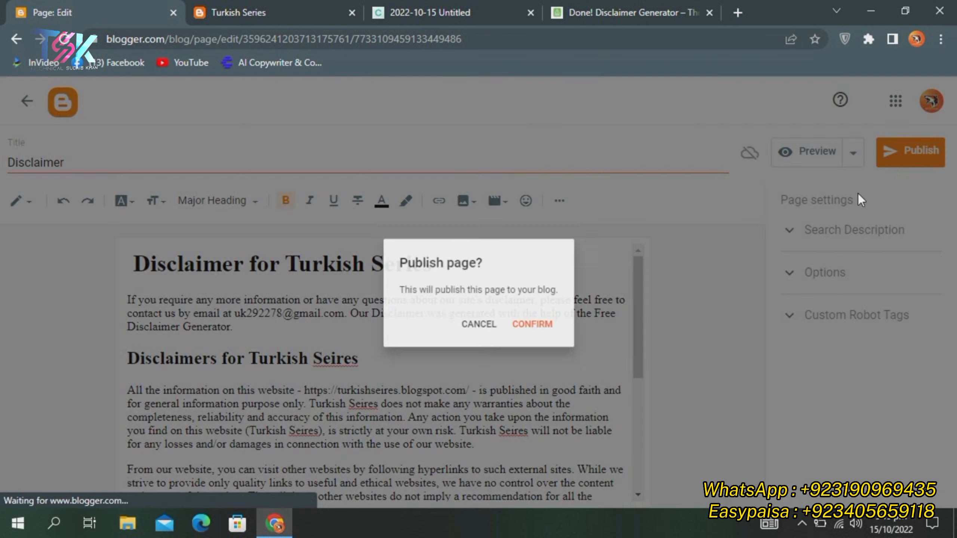
click(532, 327)
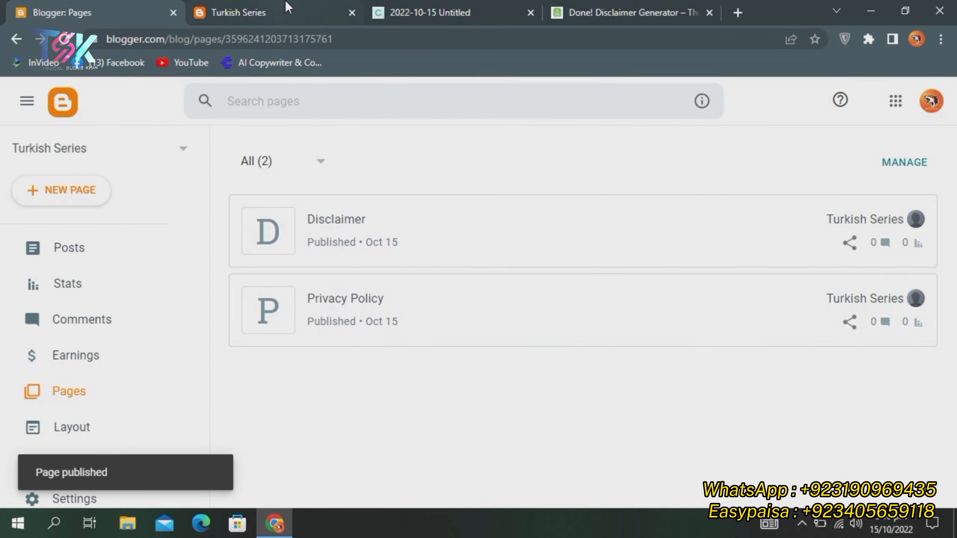
Create a new blog page titled 'About US'
click(287, 8)
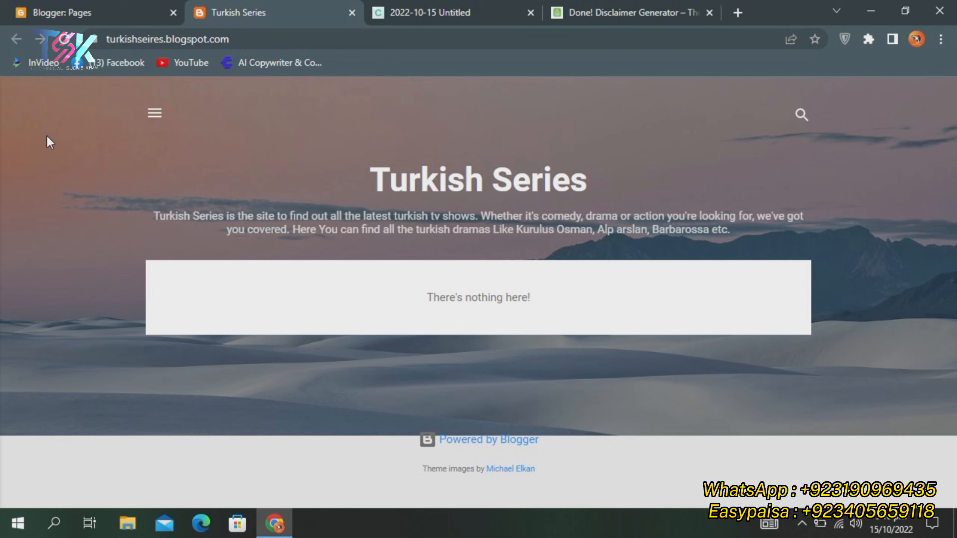
click(99, 2)
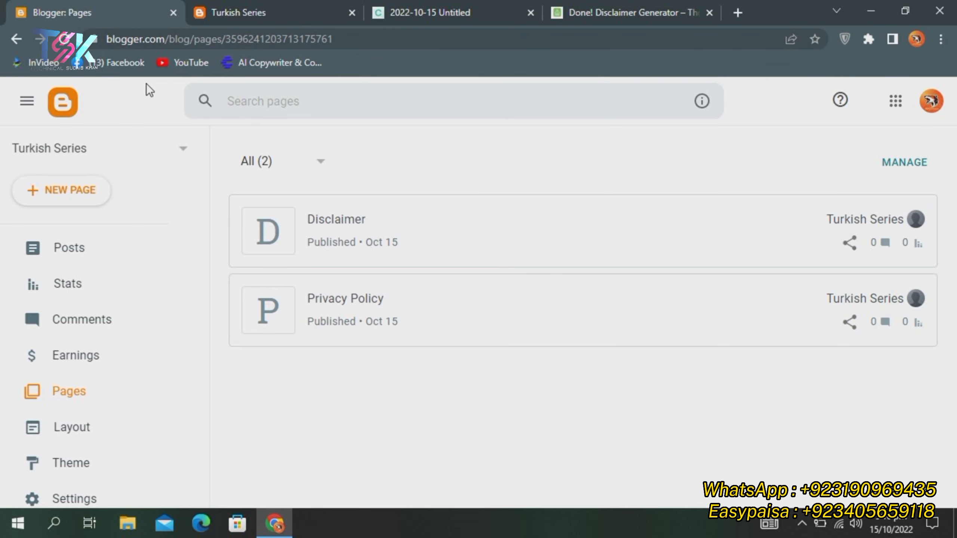
click(77, 197)
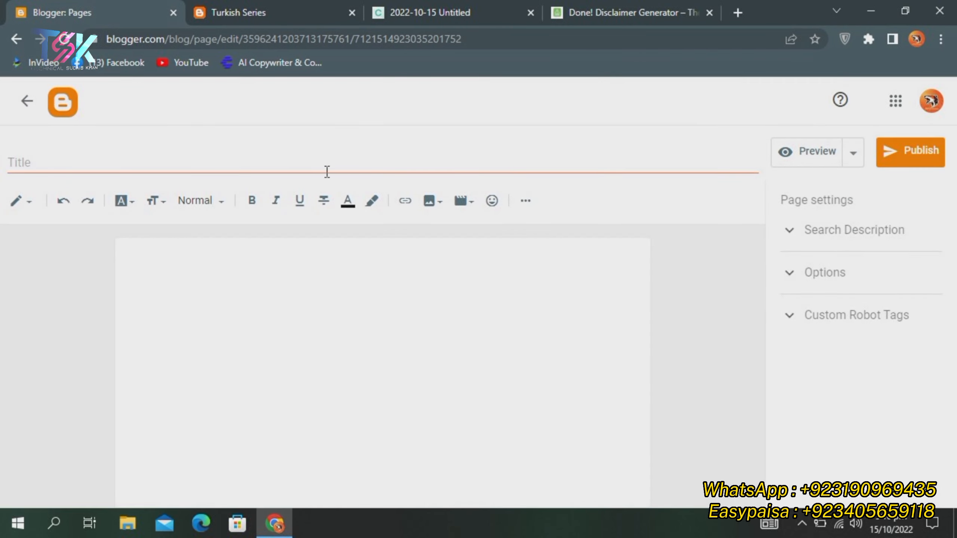
click(324, 169)
text(A)
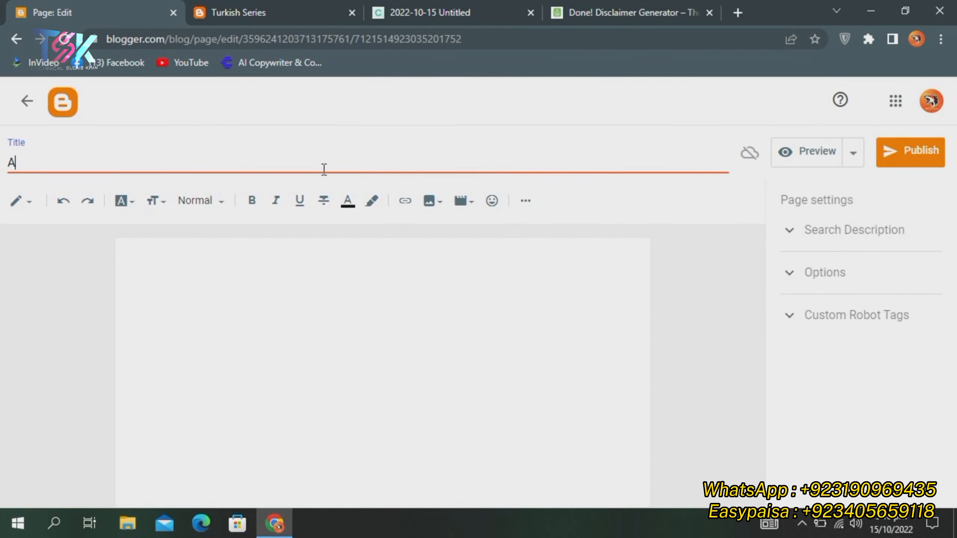
text(bout Us)
key(BackSpace)
text(S)
Select the blog's description text on the live Turkish Series homepage
click(451, 308)
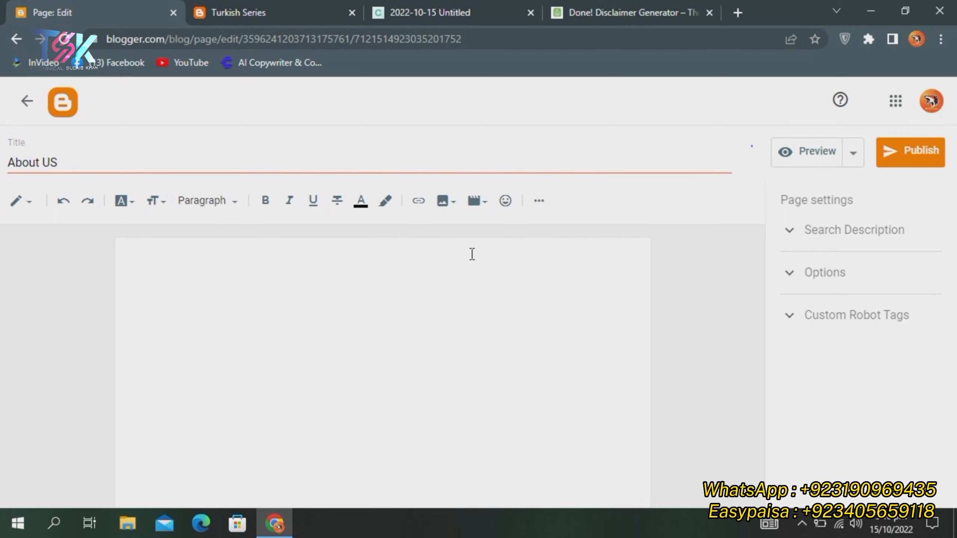
click(250, 7)
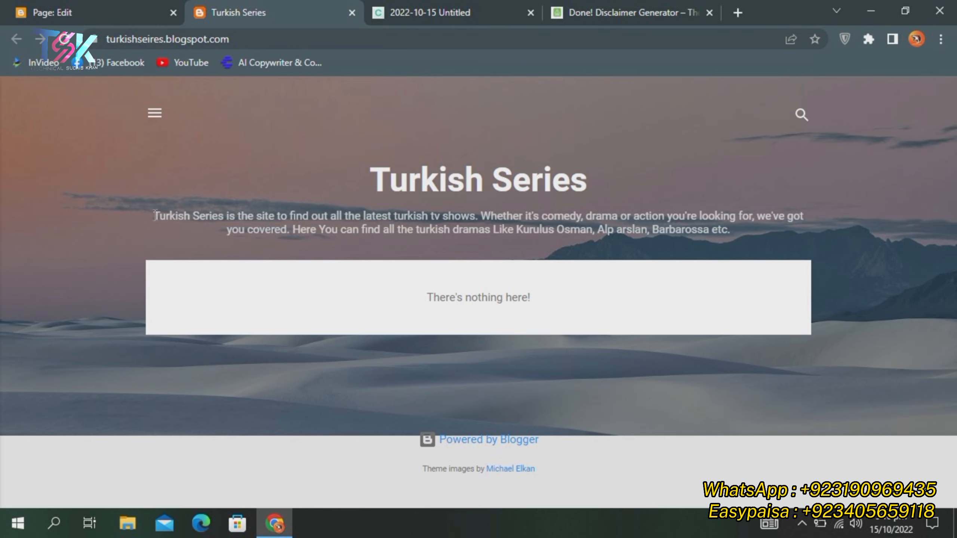
drag(153, 217, 739, 247)
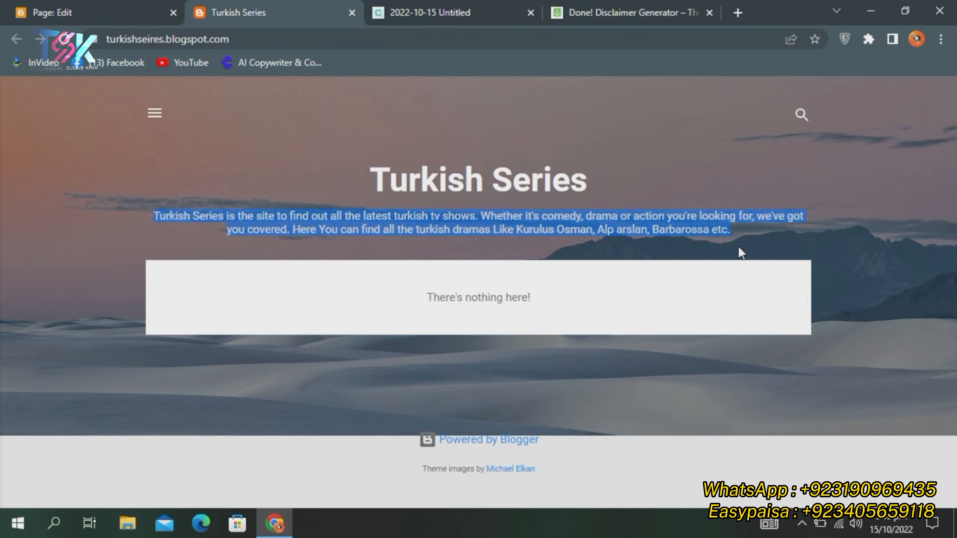
Paste the blog description into the About US body, then delete the formatted paste
click(45, 12)
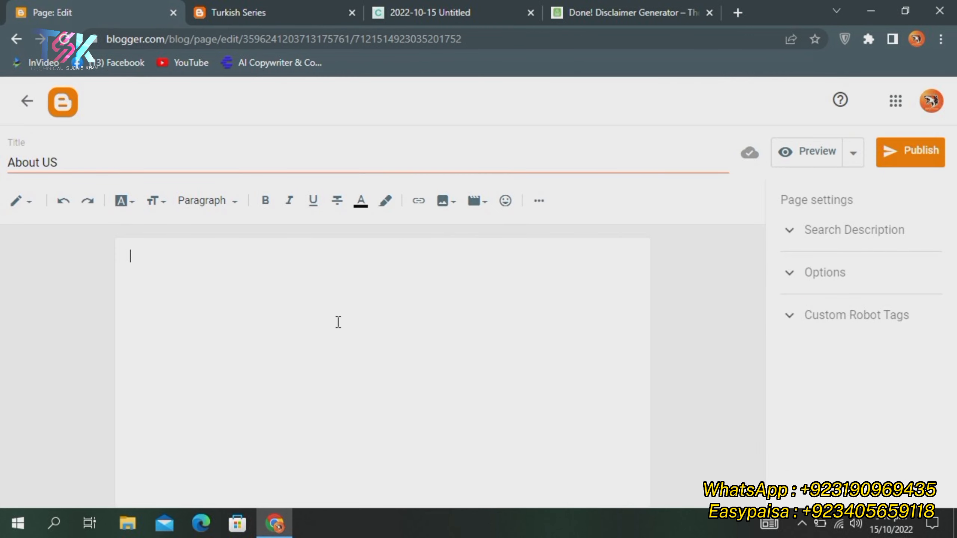
key(ctrl+v)
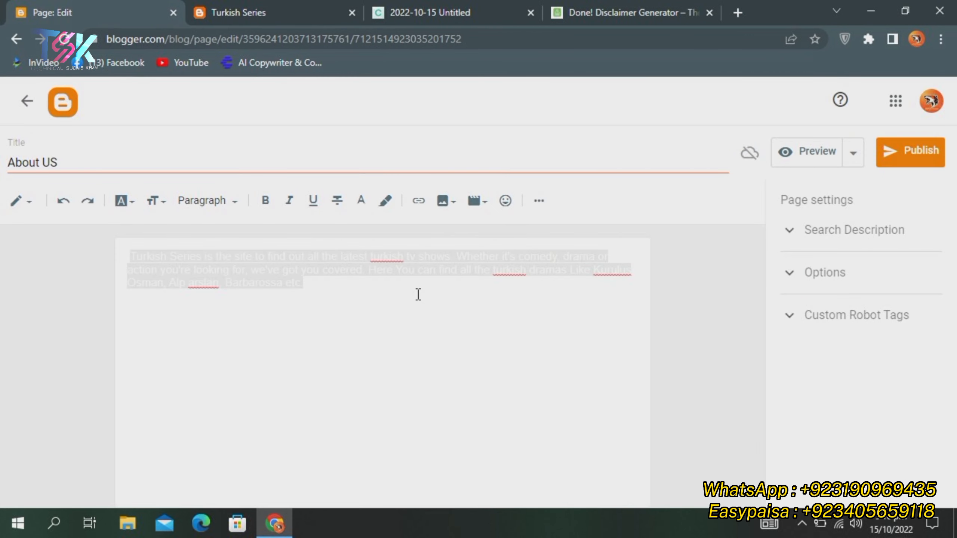
key(ctrl+a)
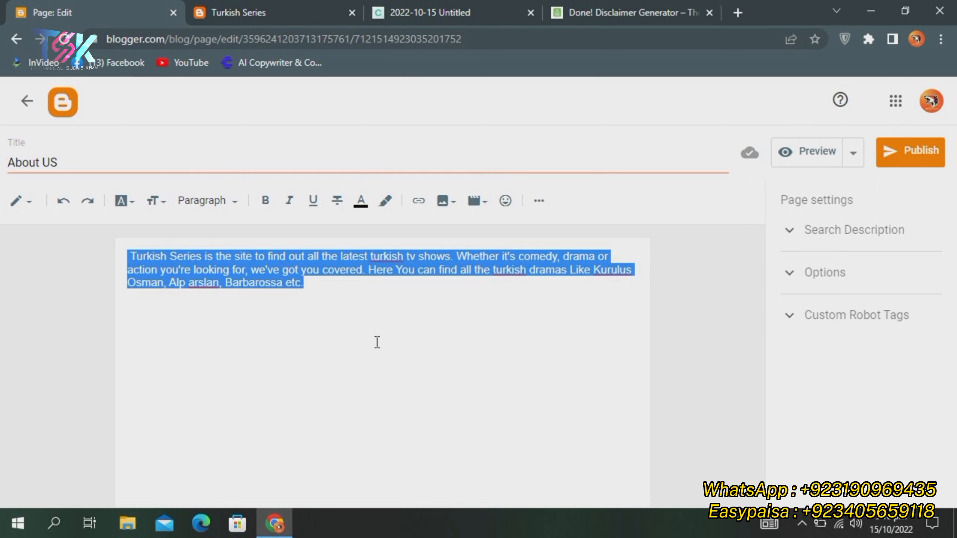
click(344, 312)
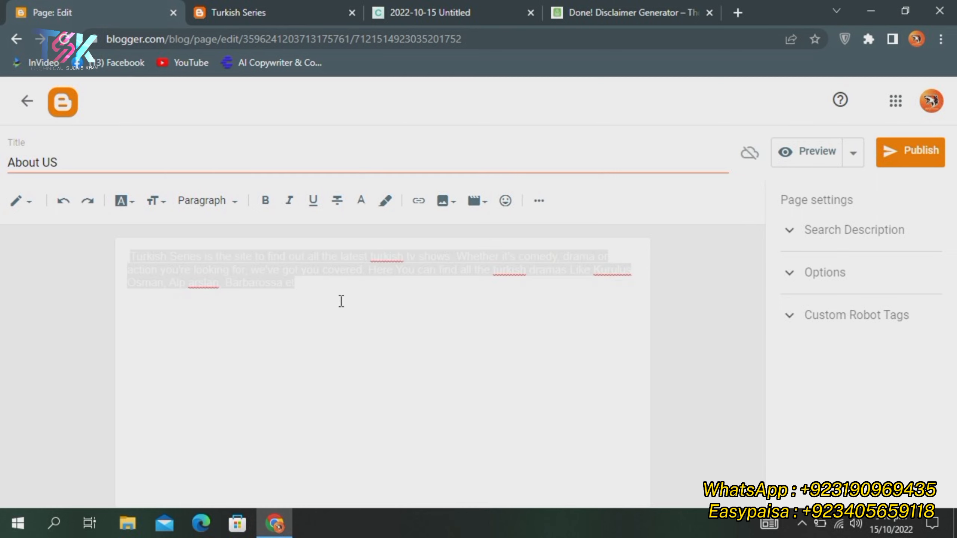
double_click(311, 270)
key(ctrl+a)
key(BackSpace)
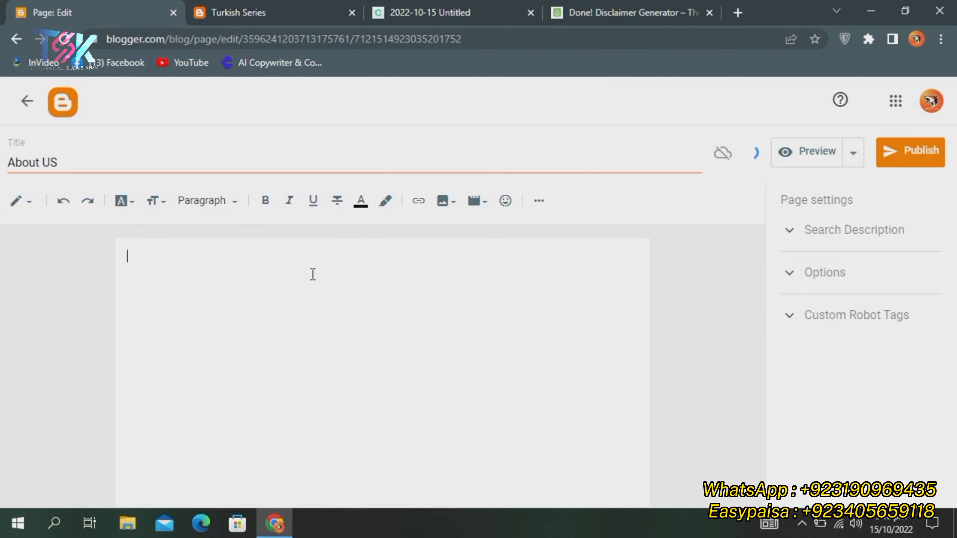
Strip the description's formatting via a new tab, paste it as plain text, and begin 'Business Inquiries'
click(259, 8)
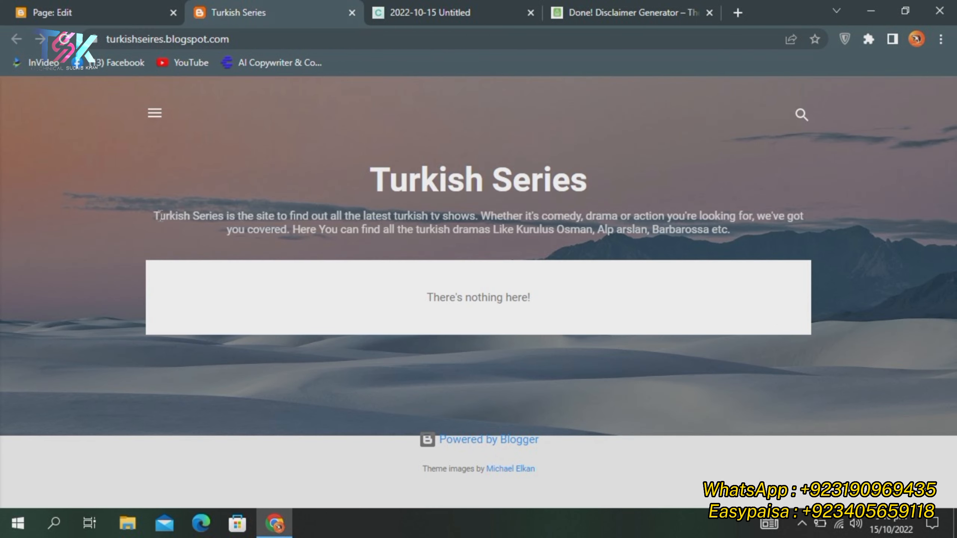
drag(157, 215, 773, 233)
key(ctrl+c)
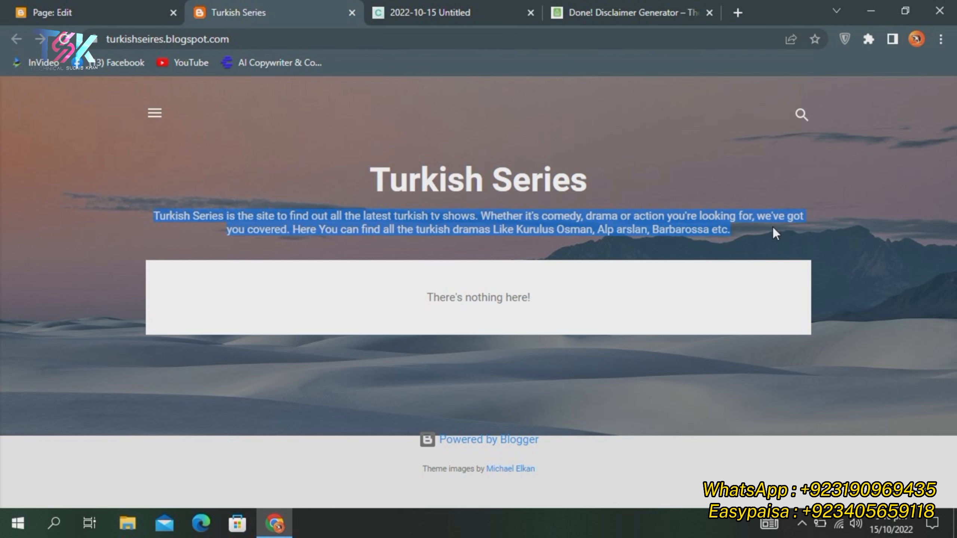
click(738, 12)
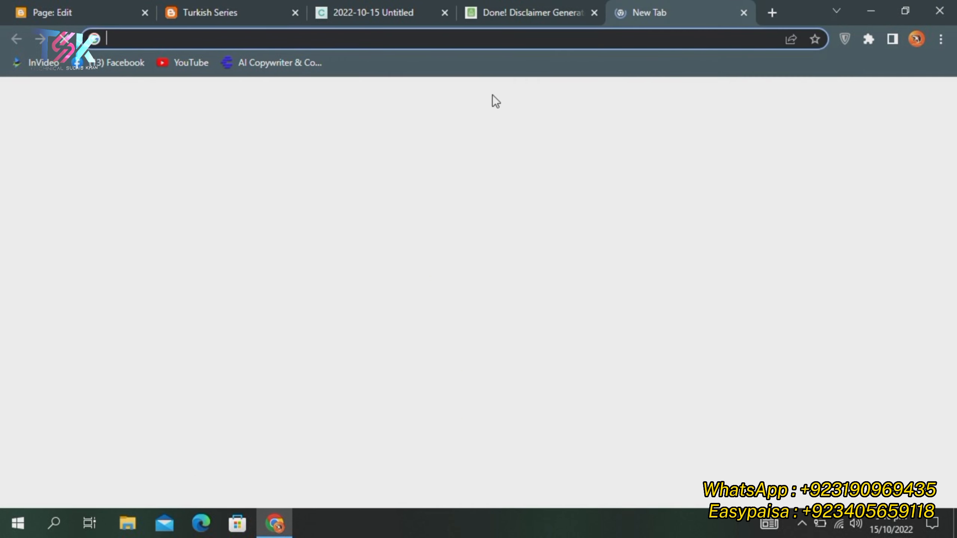
click(434, 40)
key(ctrl+v)
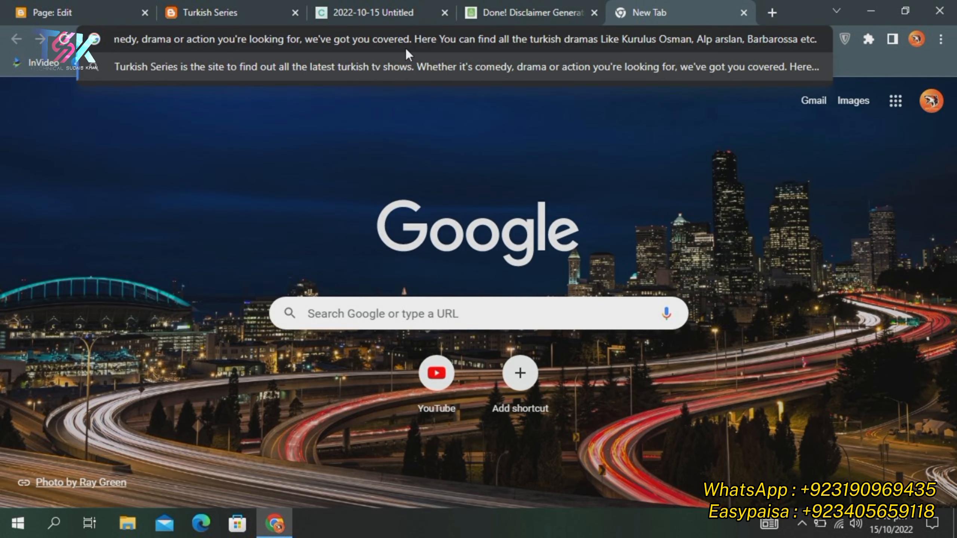
key(ctrl+a)
key(ctrl+c)
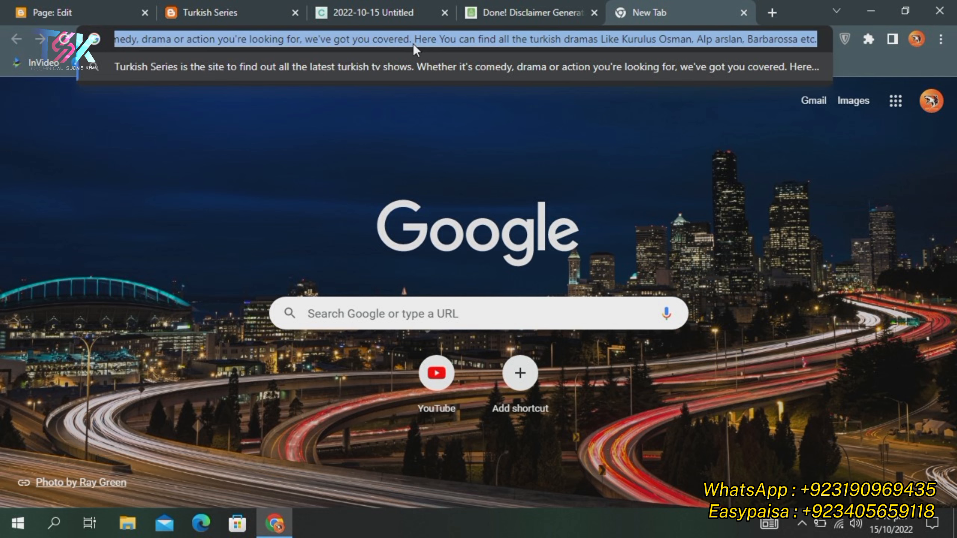
click(71, 11)
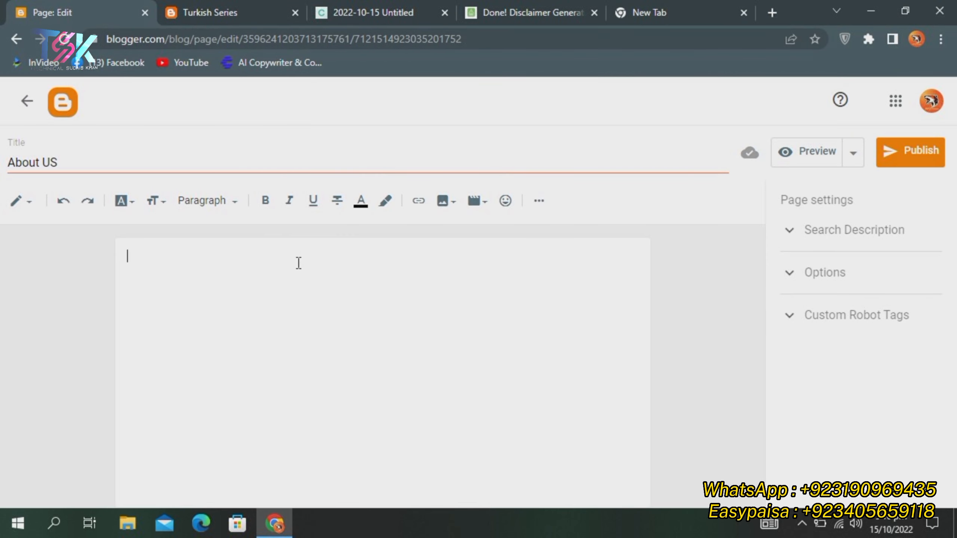
key(ctrl+v)
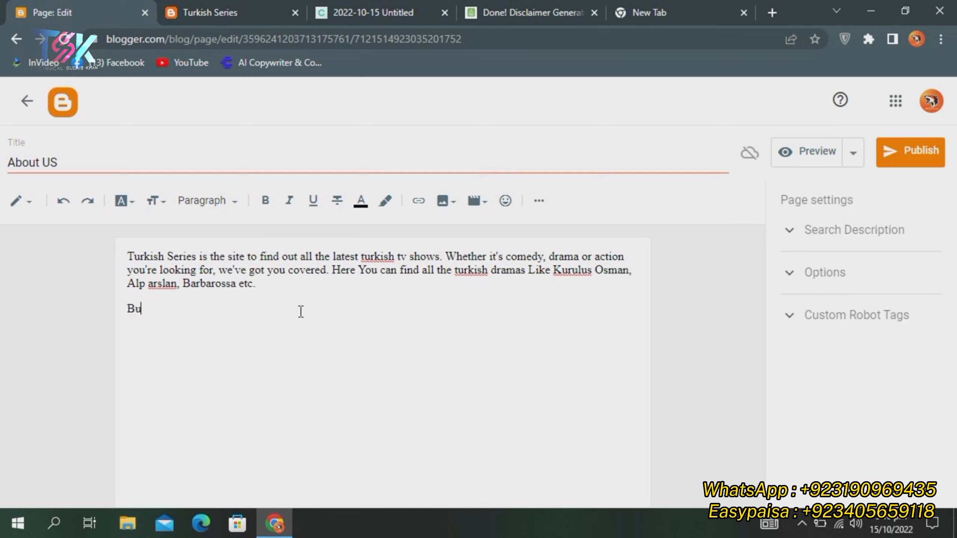
text(ness Inquiry)
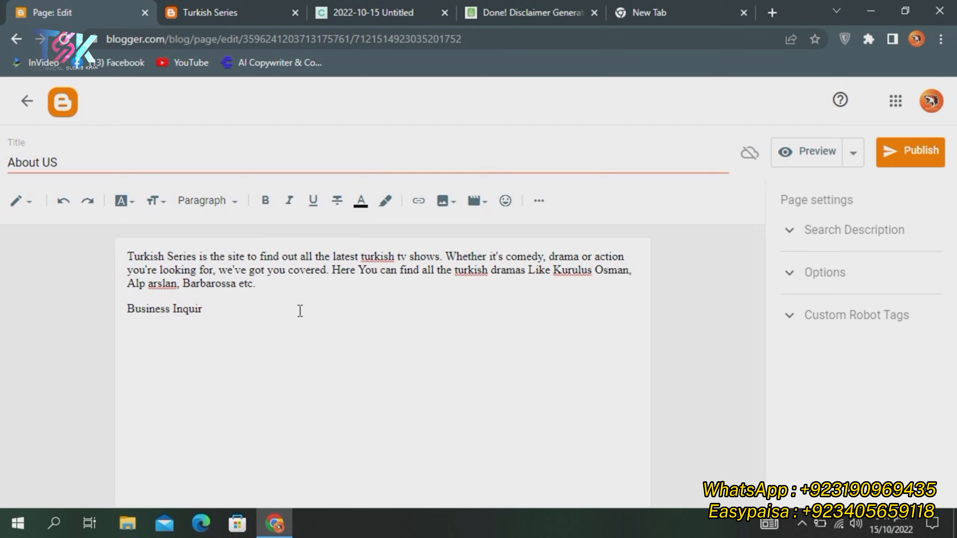
Replace the Business Inquiries wording with 'Contact :' followed by the contact e-mail address
text(y)
key(BackSpace)
key(BackSpace)
key(BackSpace)
key(BackSpace)
key(BackSpace)
key(BackSpace)
key(BackSpace)
key(BackSpace)
text(Con)
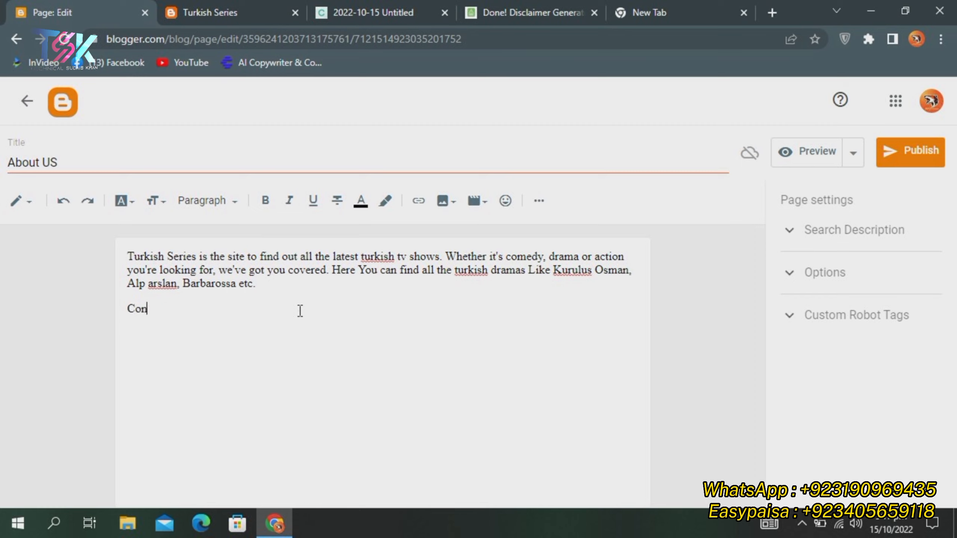
text(tac)
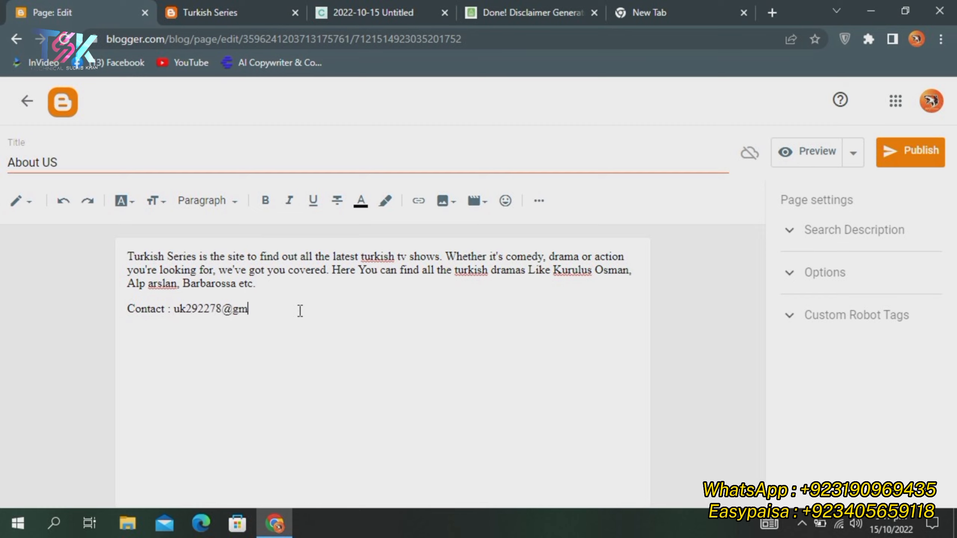
Publish the updated About US page and start a new page
click(907, 147)
click(549, 333)
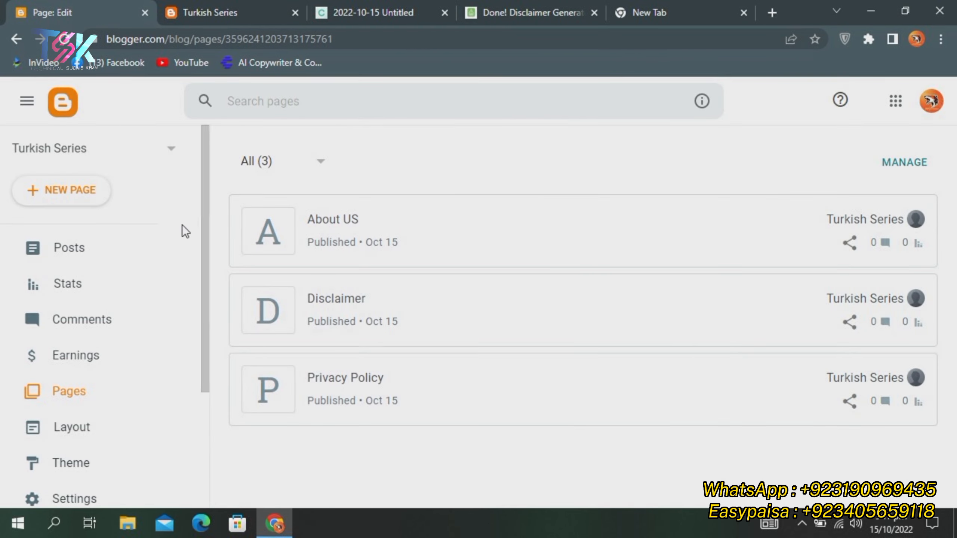
click(77, 195)
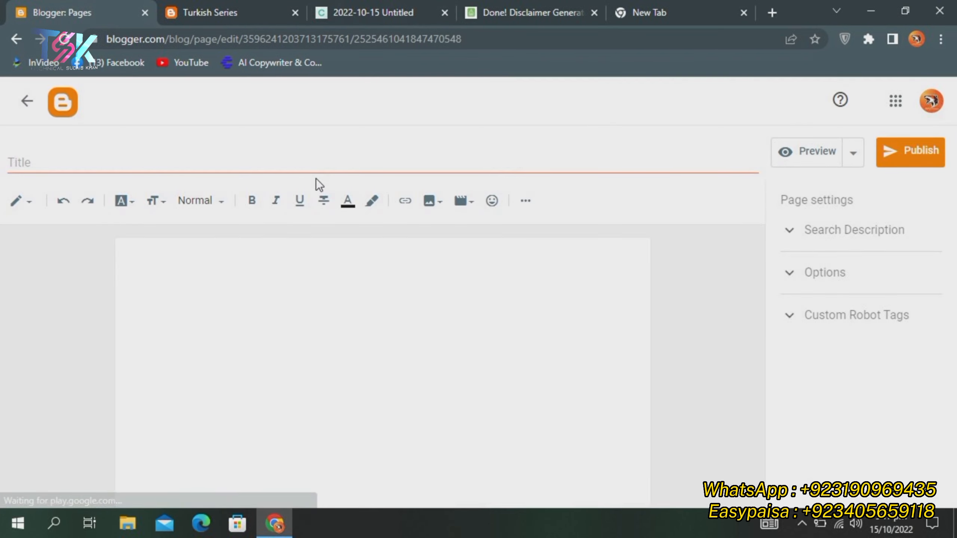
Title the new page 'Contact US' and close the extra blank browser tabs
click(316, 160)
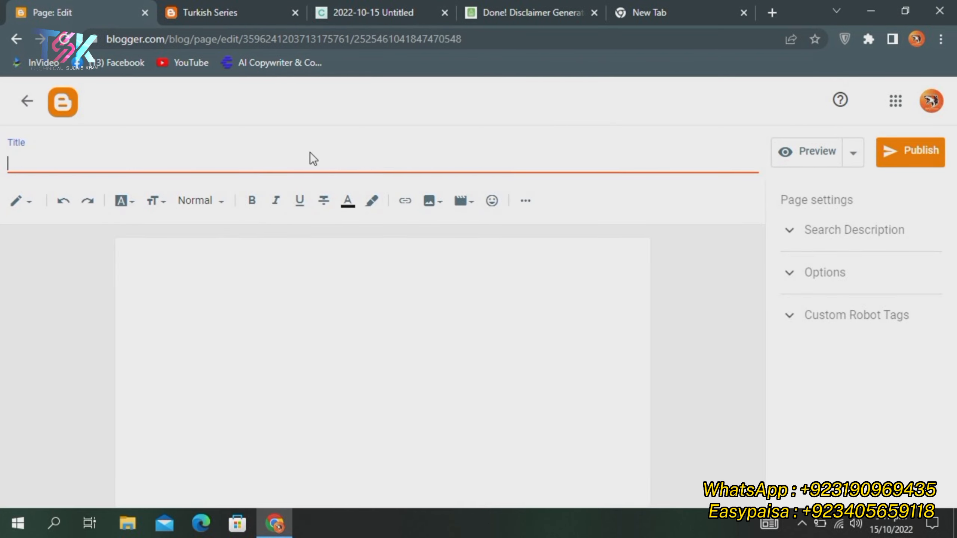
text(Contact )
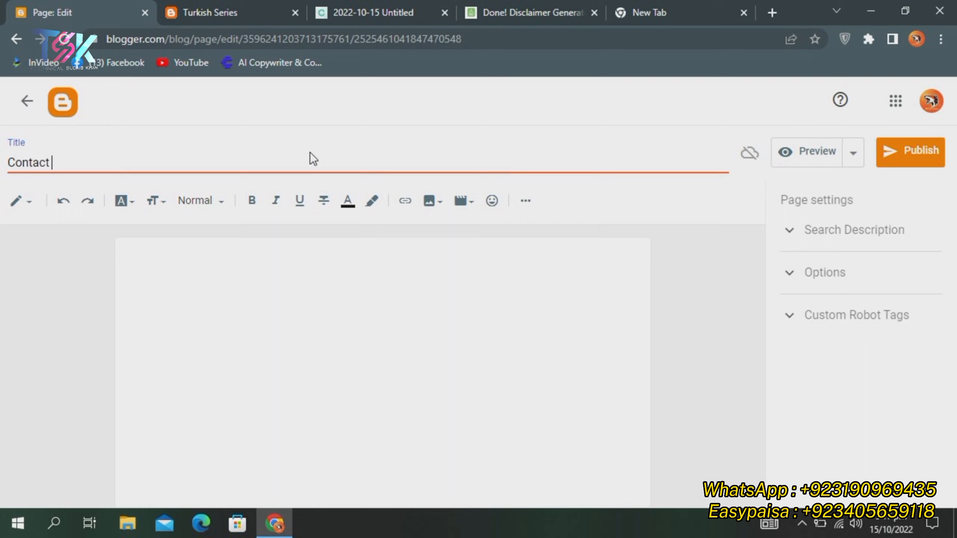
text(US)
click(771, 13)
click(744, 13)
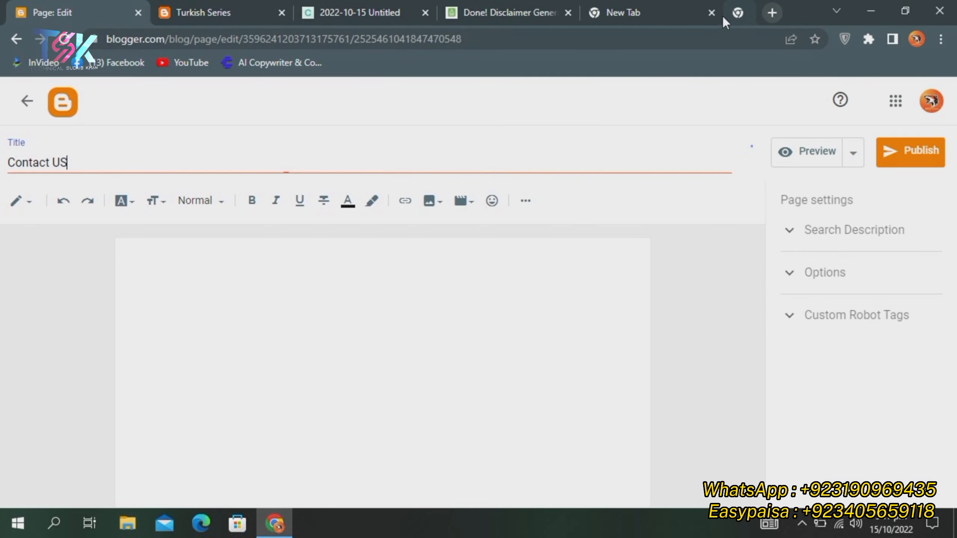
click(742, 12)
Close the Disclaimer Generator tab, open Google Forms from the apps grid, and pick the Contact Information template
click(731, 14)
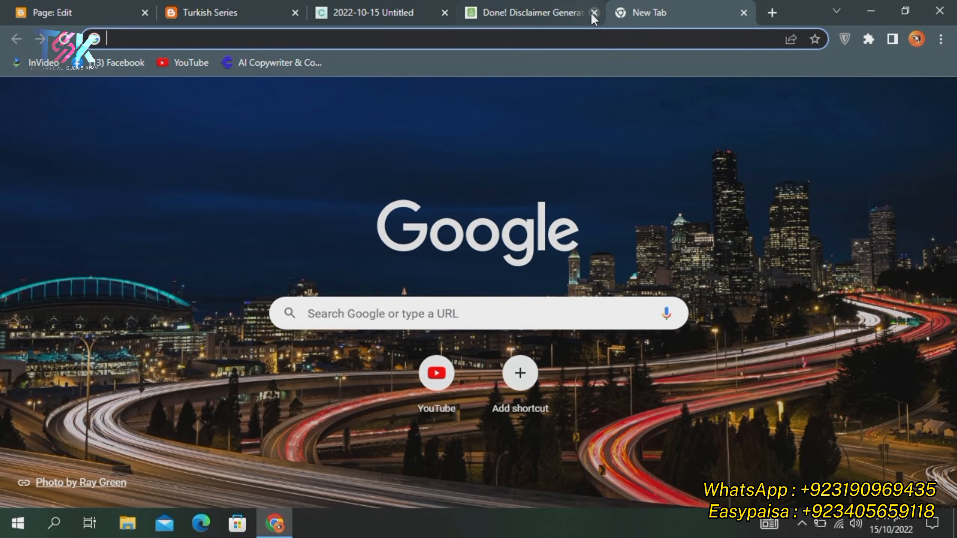
click(594, 13)
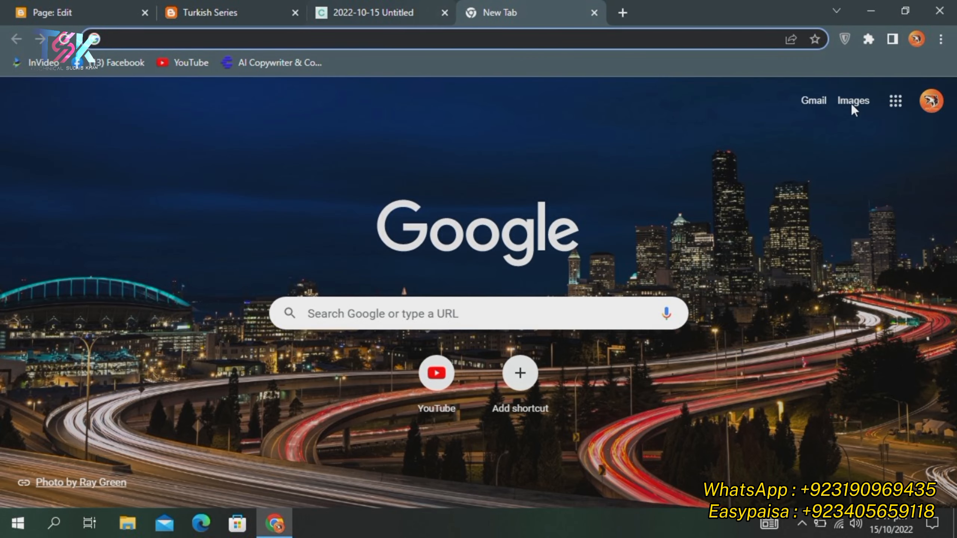
click(896, 109)
scroll(796, 226, down, 5)
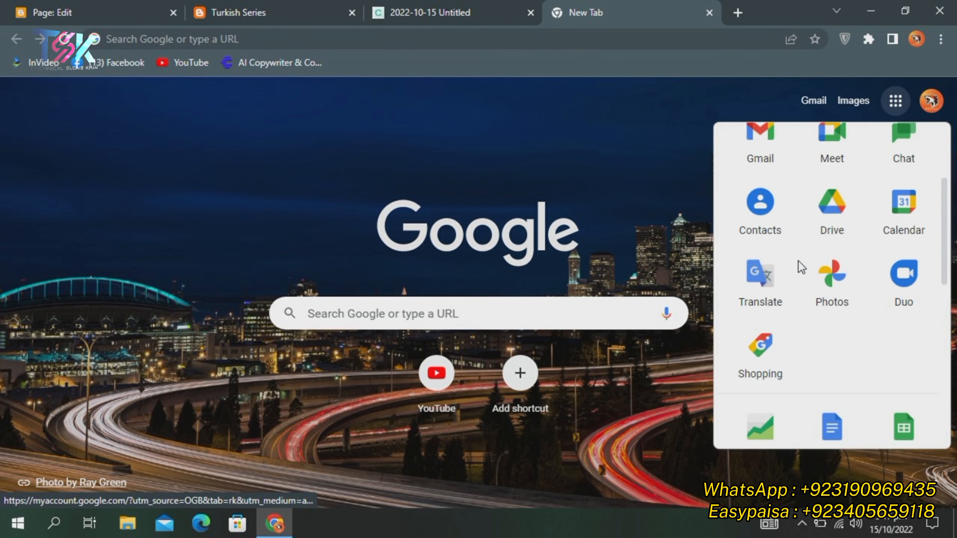
scroll(833, 307, down, 4)
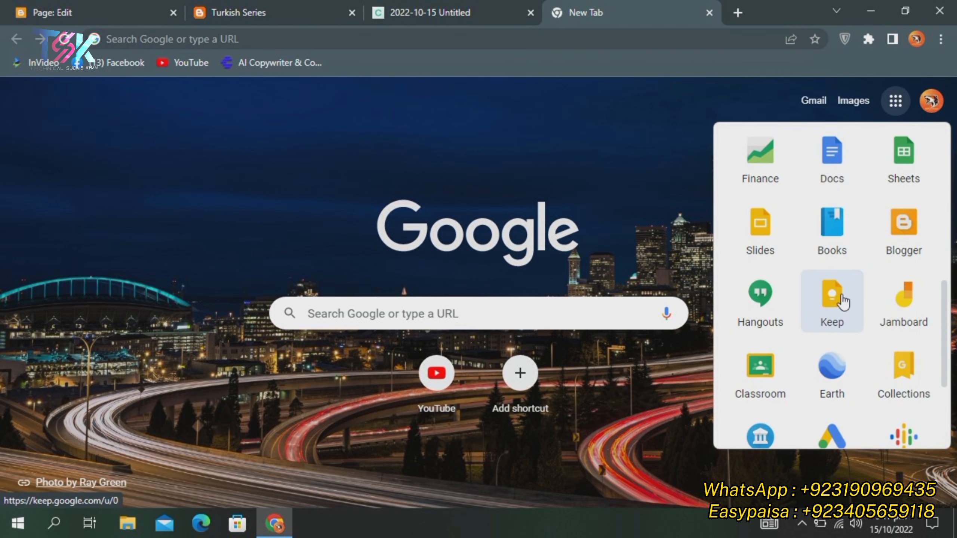
scroll(804, 317, down, 3)
scroll(807, 313, up, 6)
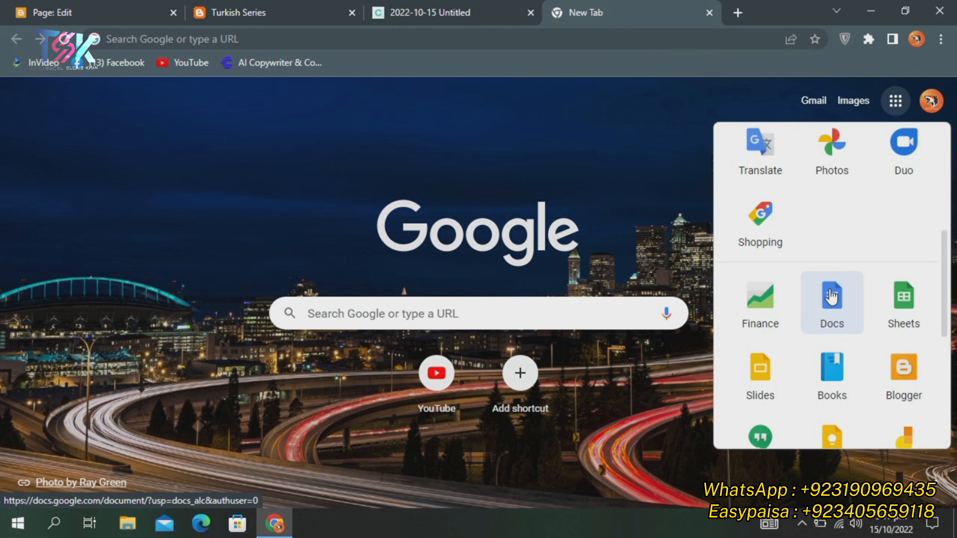
scroll(828, 295, down, 3)
scroll(844, 266, down, 3)
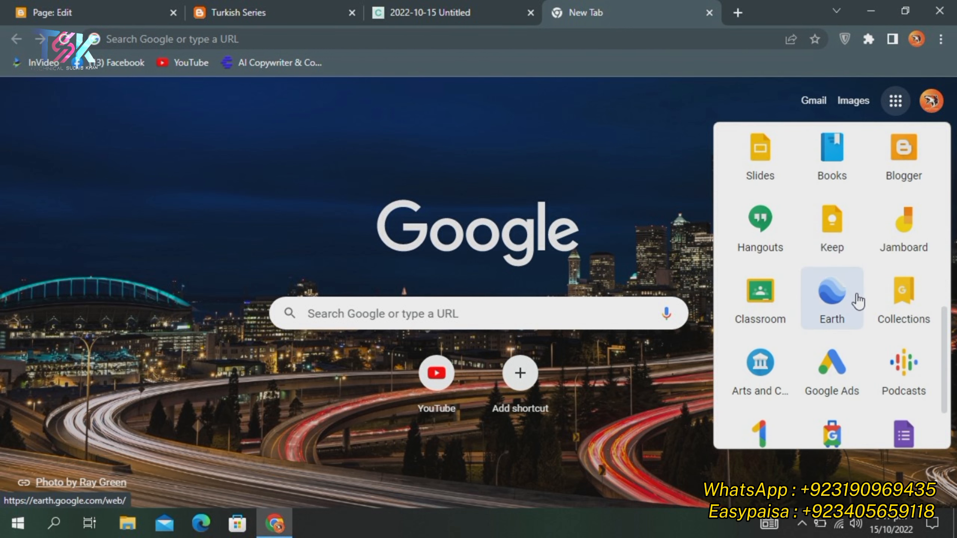
scroll(855, 301, down, 3)
click(900, 362)
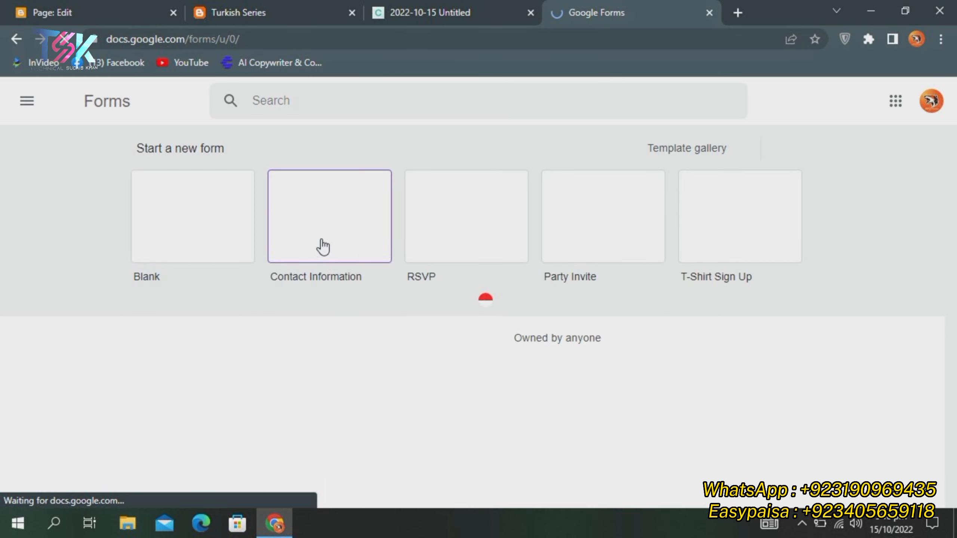
click(349, 226)
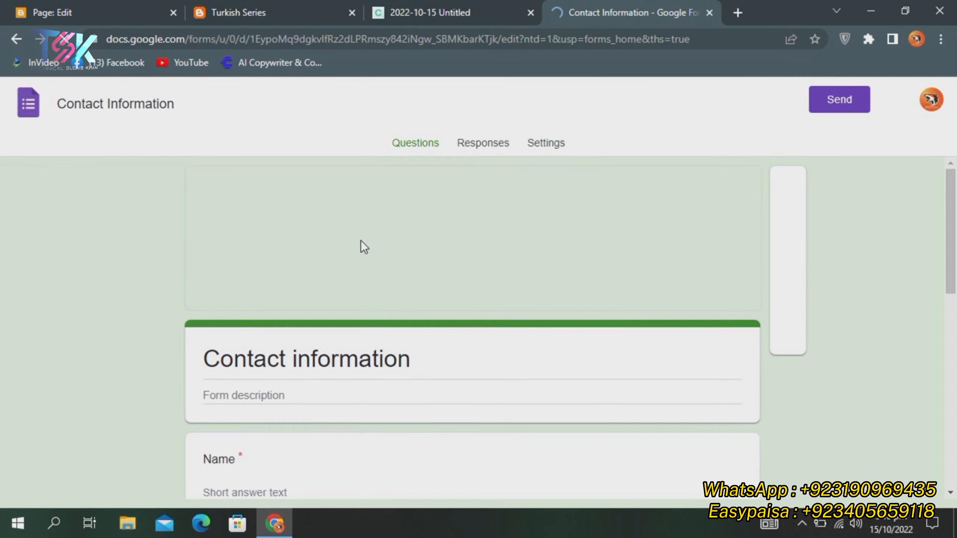
Copy the Contact information form's embed HTML code and return to the Contact US page body
scroll(480, 296, down, 8)
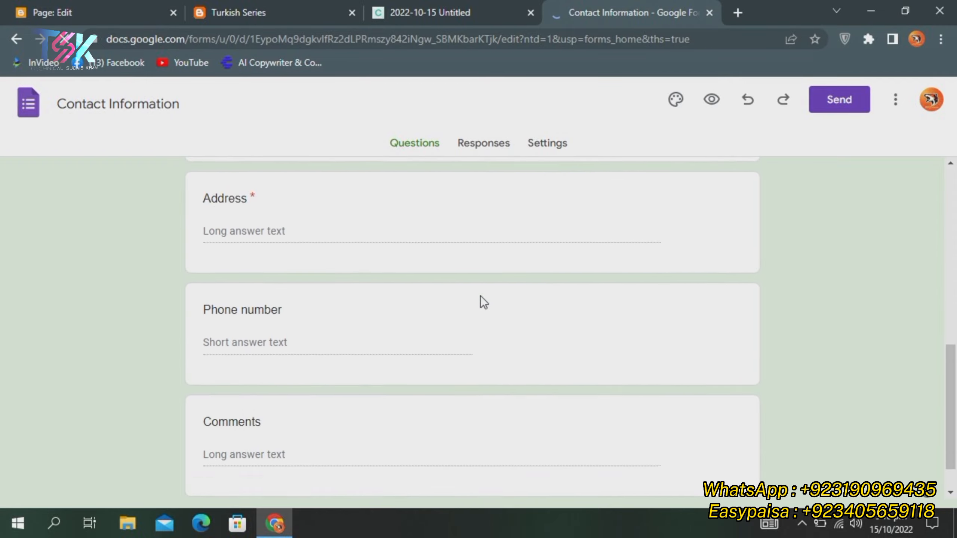
scroll(457, 300, up, 8)
scroll(428, 299, up, 4)
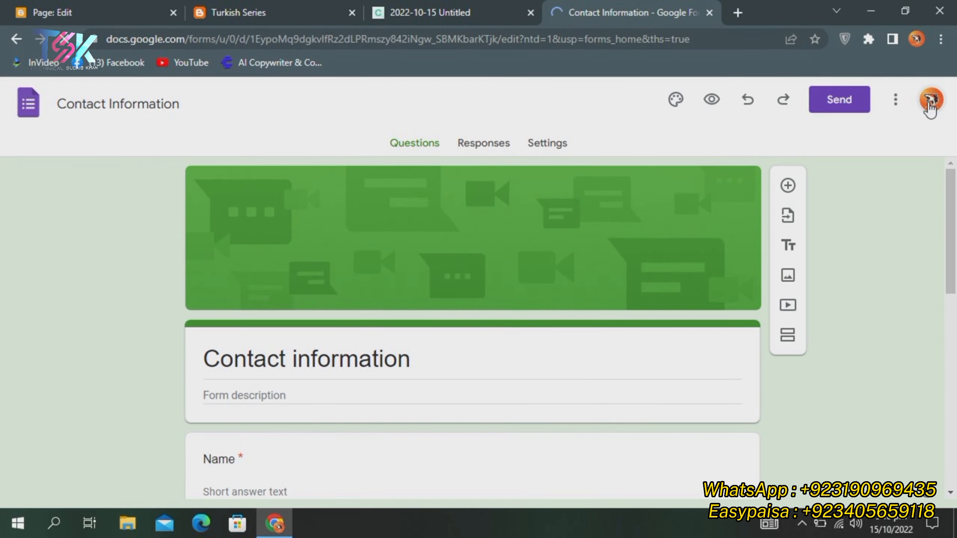
click(835, 101)
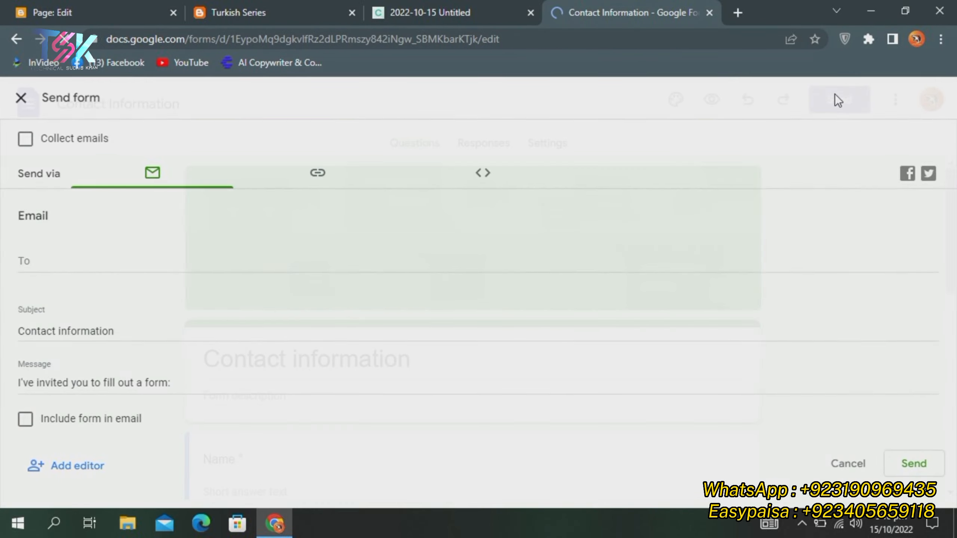
click(477, 186)
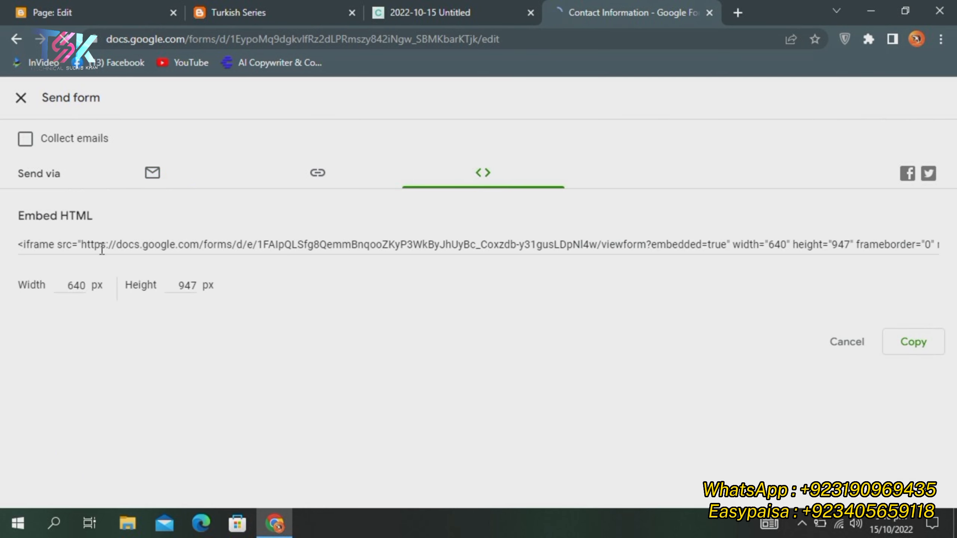
click(910, 354)
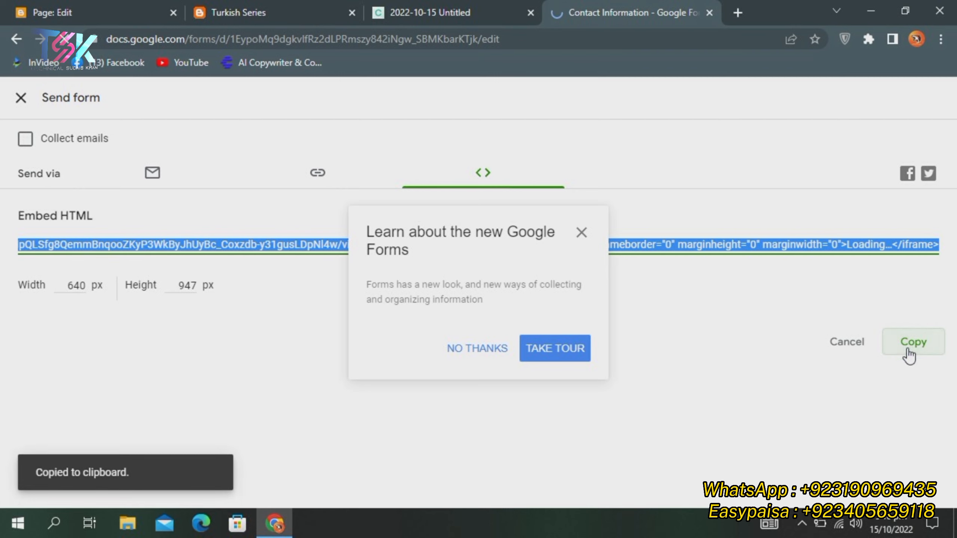
click(74, 11)
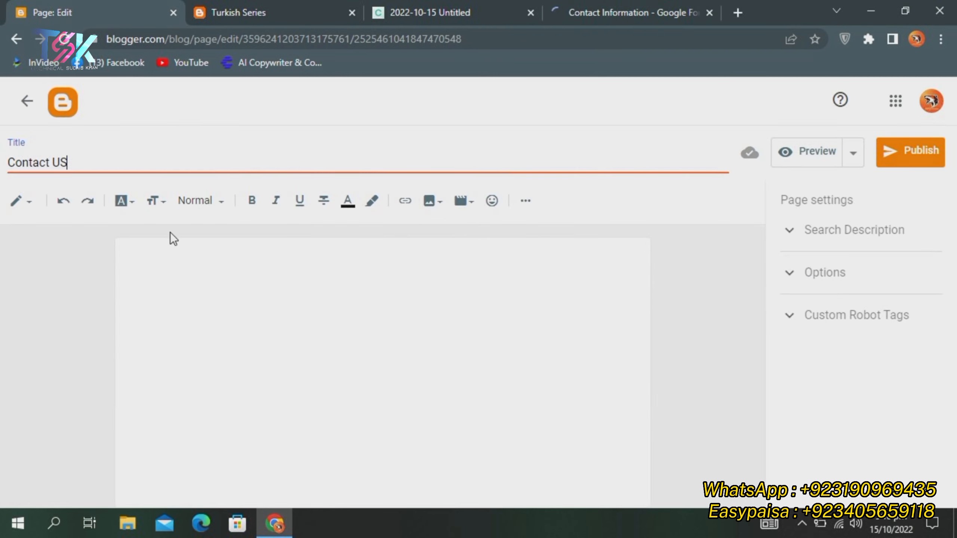
click(188, 272)
Paste the form's iframe embed code into the Contact US page in HTML view
click(21, 201)
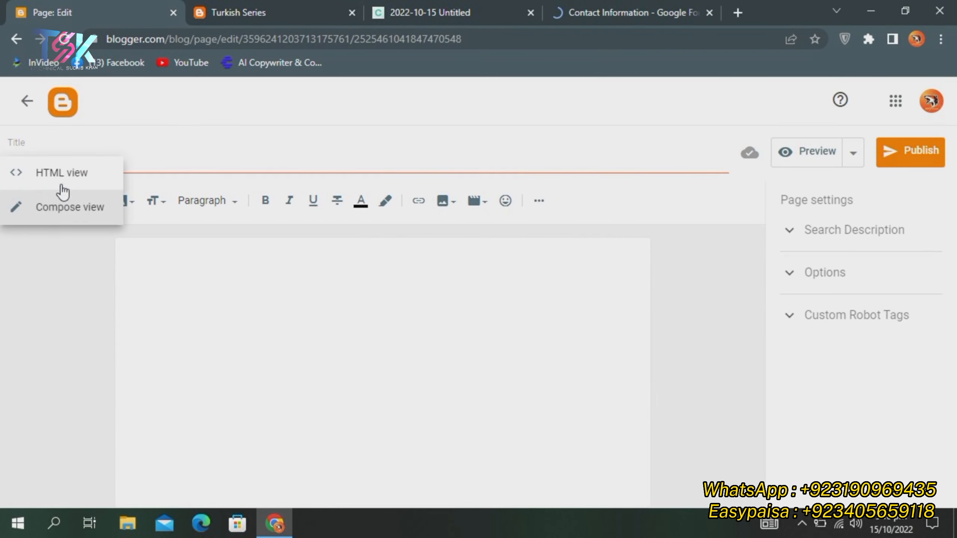
click(61, 173)
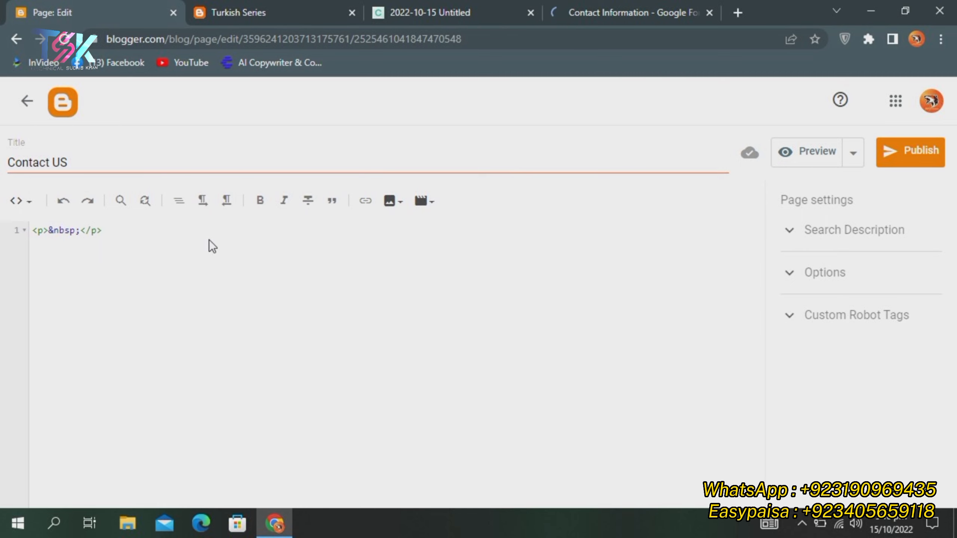
key(ctrl+v)
Publish the Contact US page and open its live view
click(925, 154)
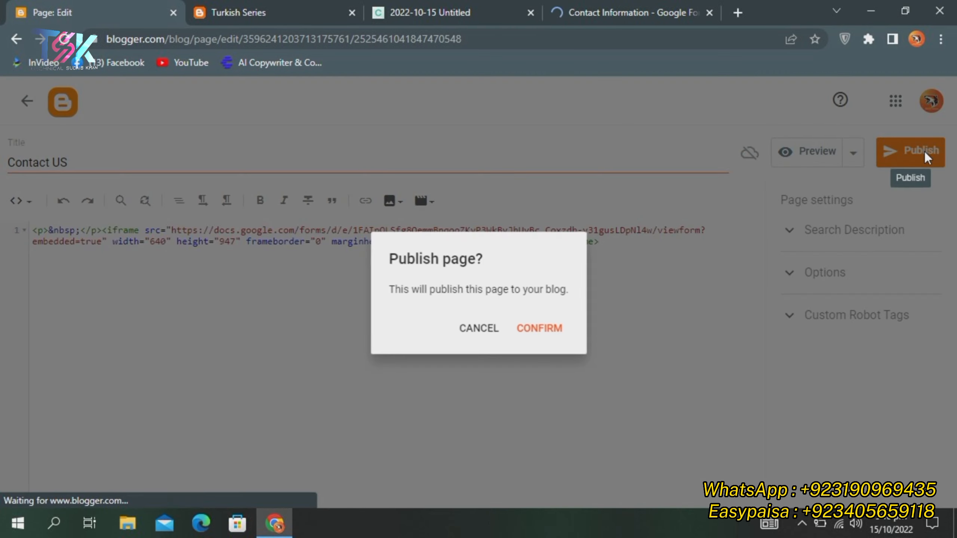
click(535, 328)
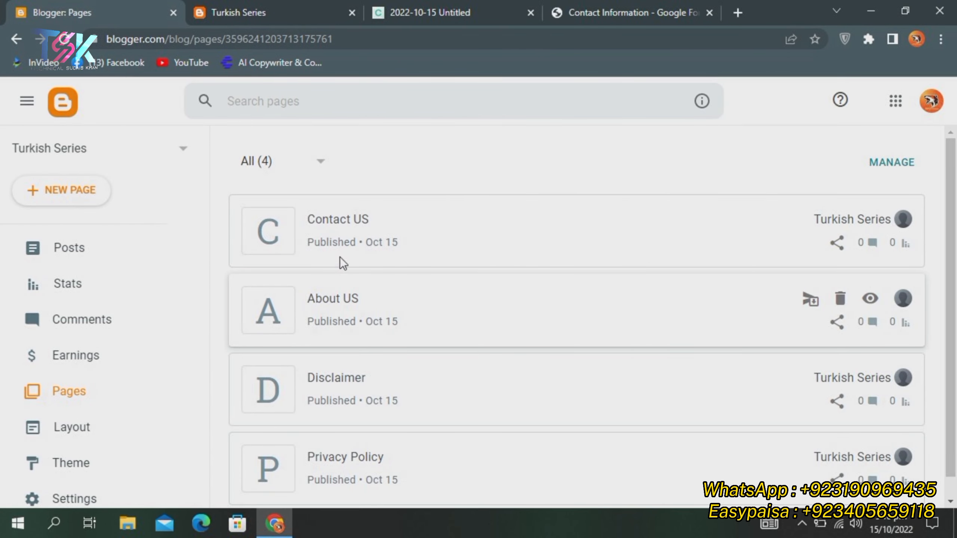
click(863, 222)
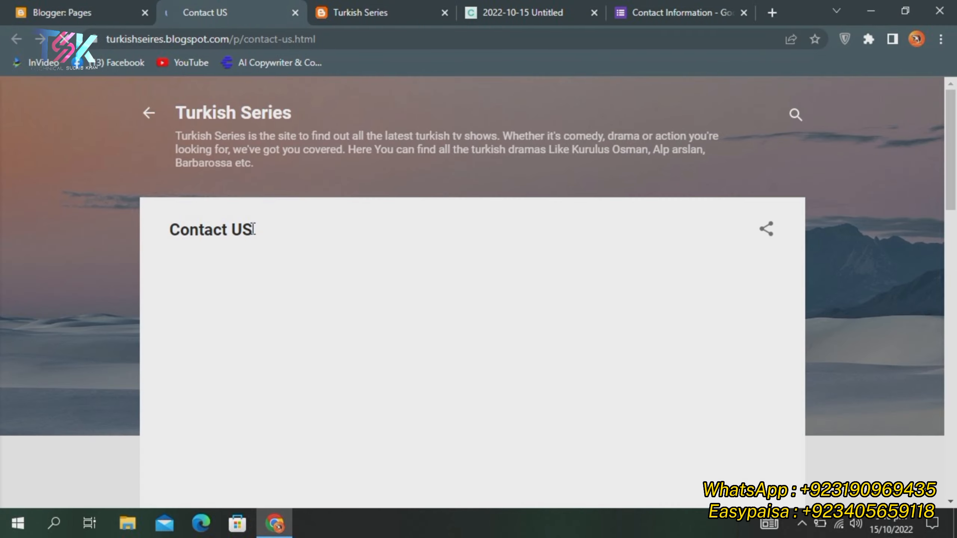
Check the embedded contact form on the live Contact US page, then return to the blog home
scroll(292, 240, down, 3)
scroll(284, 234, down, 10)
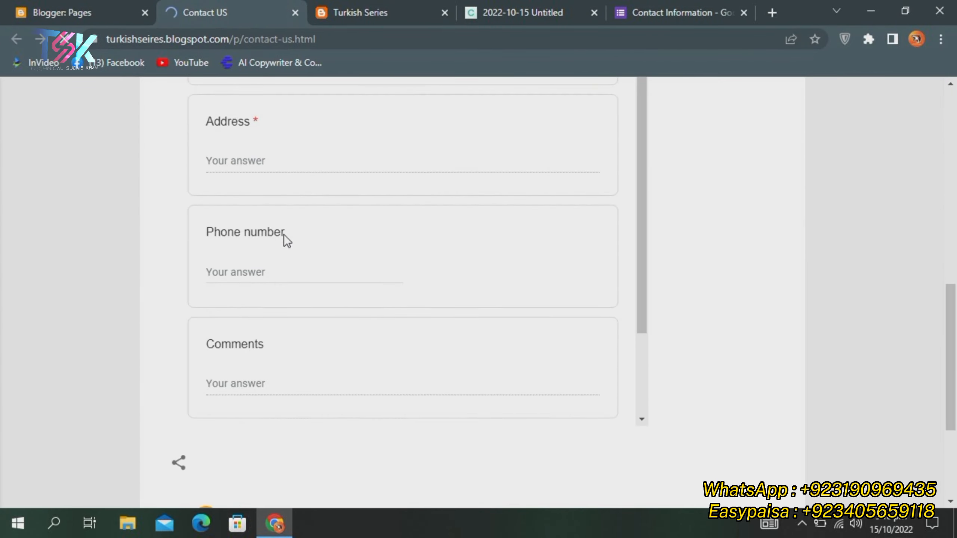
scroll(284, 235, up, 15)
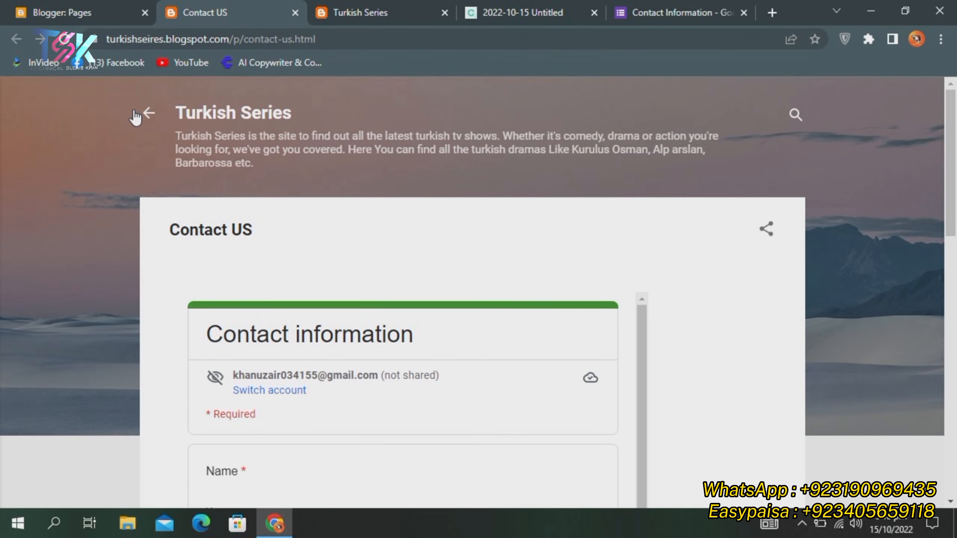
click(148, 113)
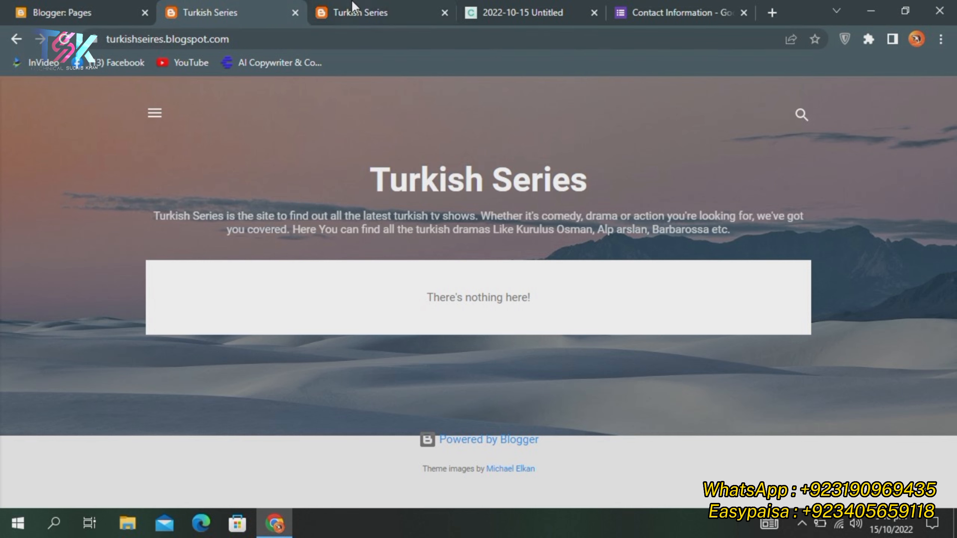
click(351, 13)
Close the duplicate Turkish Series tabs and open the live blog from the Pages dashboard
click(444, 13)
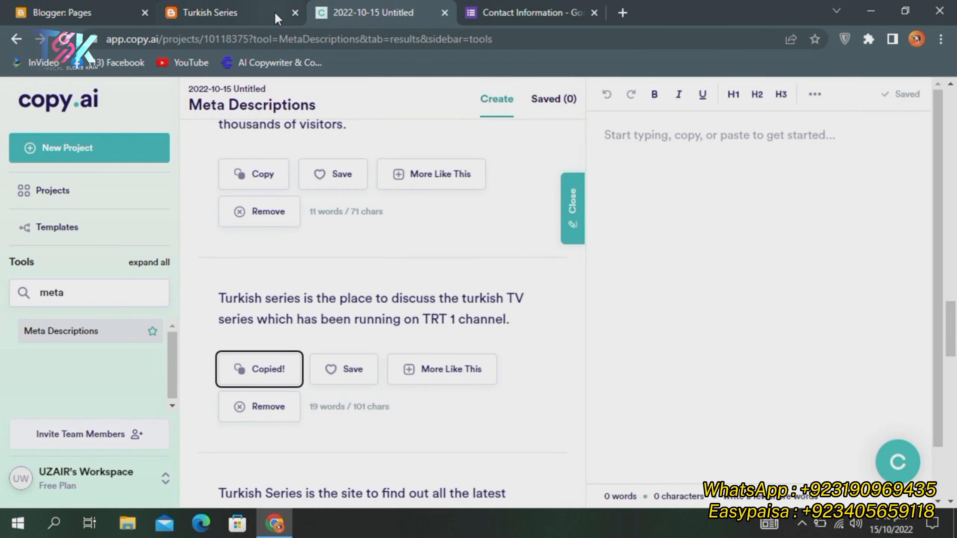
click(294, 13)
click(62, 12)
scroll(53, 250, down, 5)
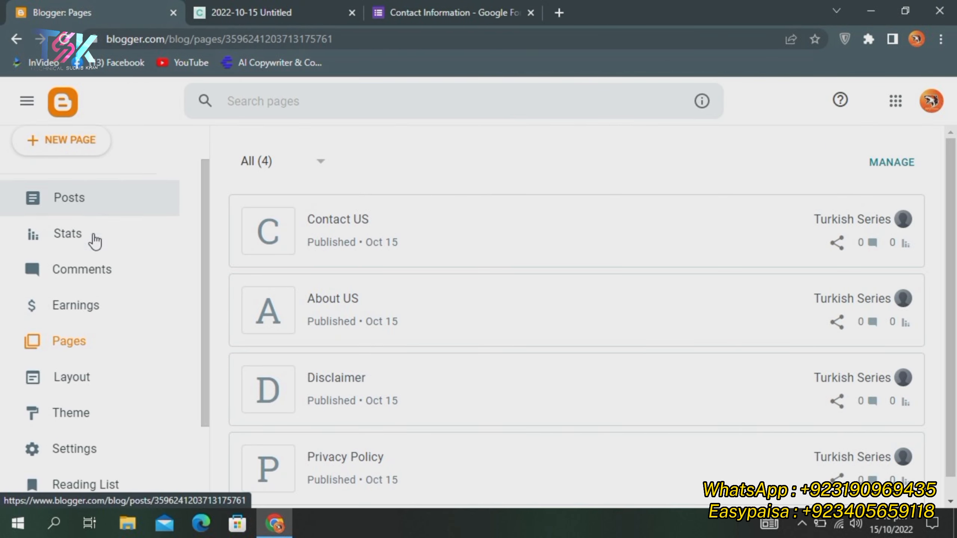
click(62, 403)
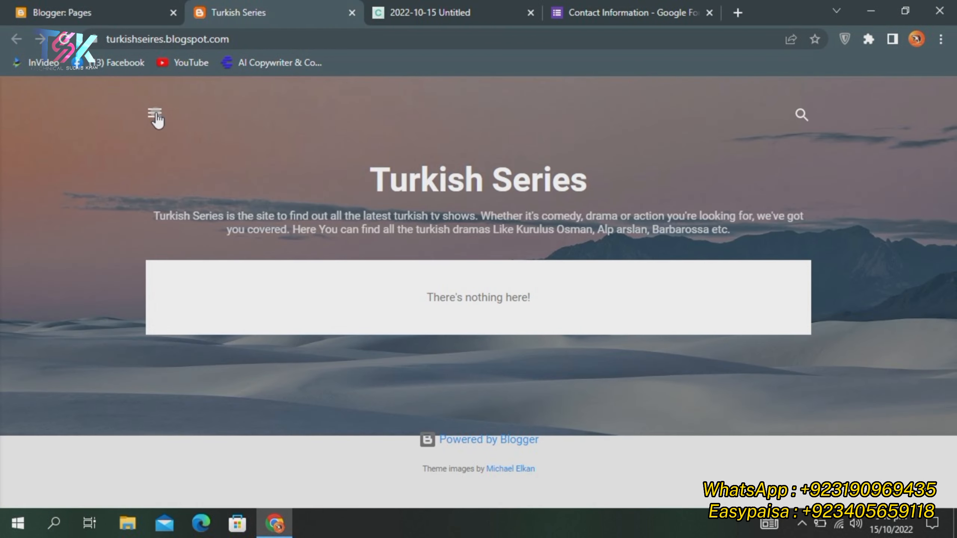
Inspect the live blog's side drawer, description and title, then return to the Blogger Pages list
click(155, 113)
click(331, 158)
drag(154, 216, 769, 238)
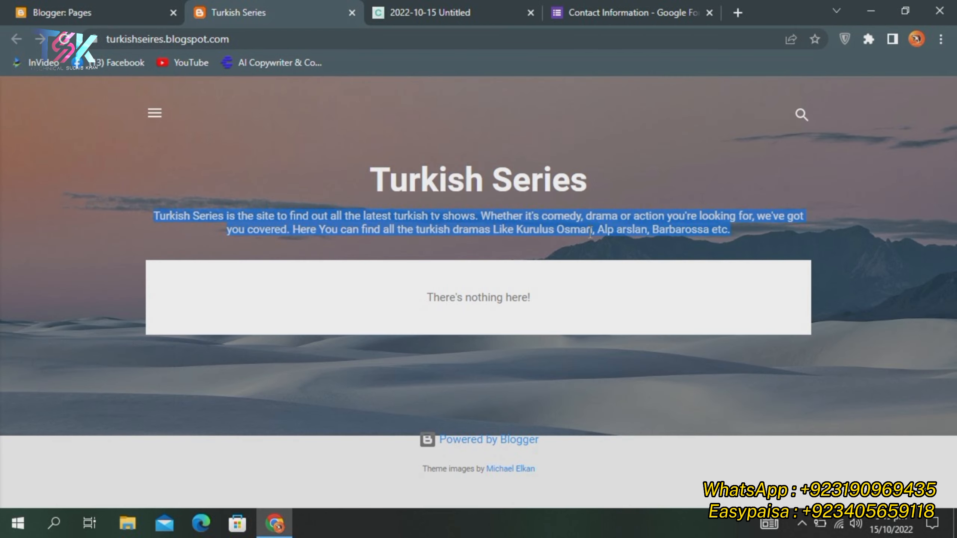
double_click(590, 231)
double_click(481, 228)
click(481, 228)
click(441, 166)
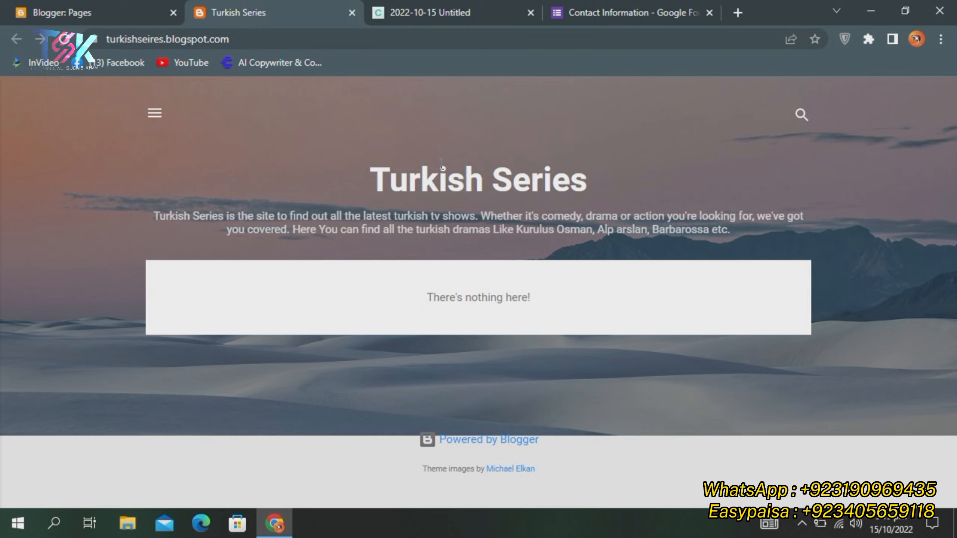
drag(364, 175, 683, 190)
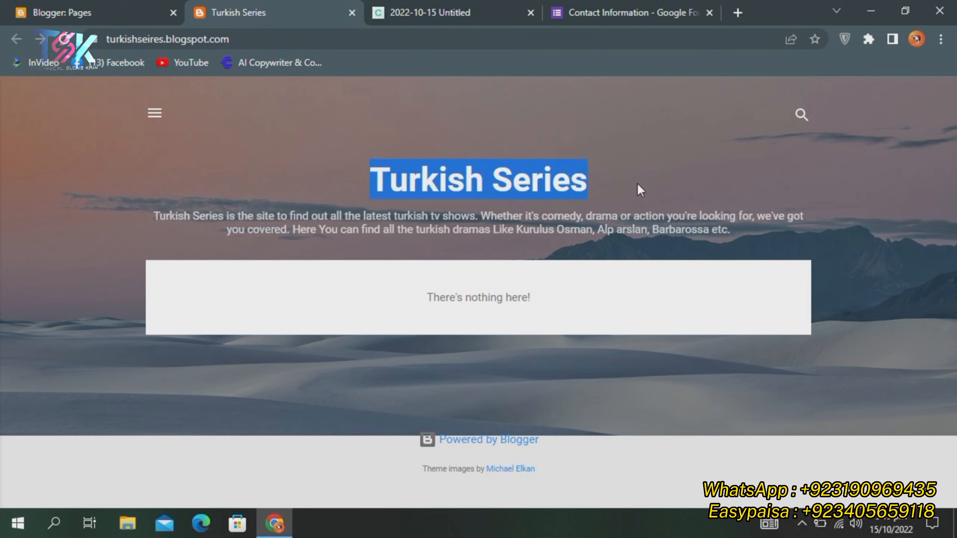
click(435, 153)
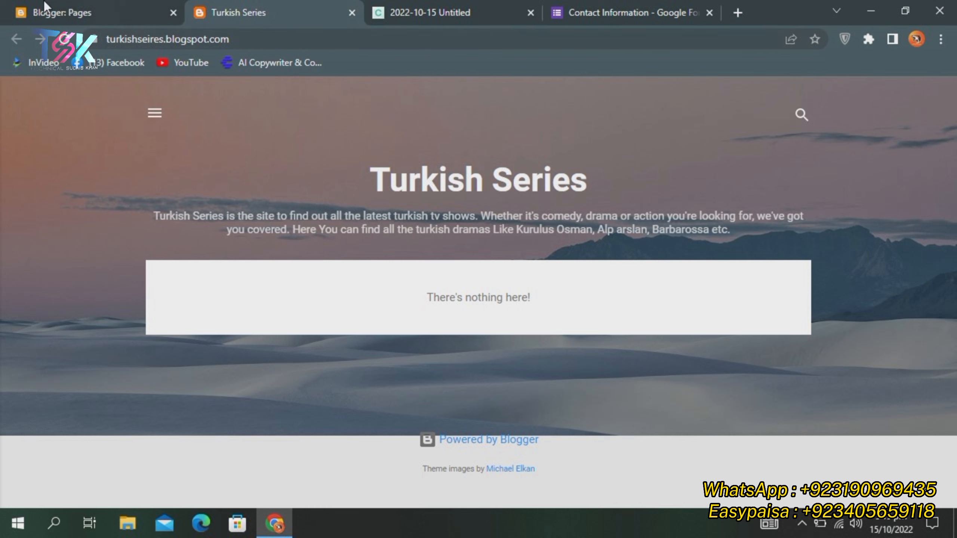
click(57, 1)
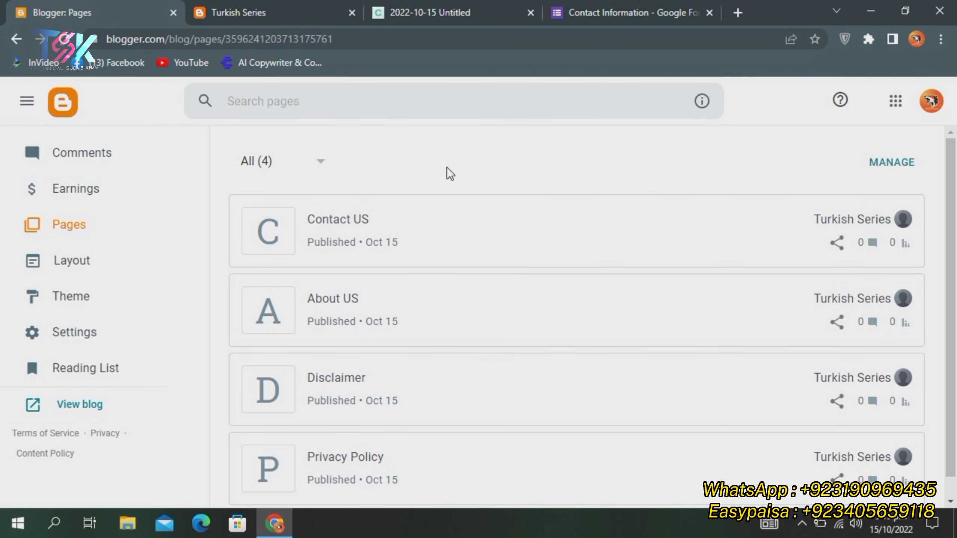
scroll(414, 196, down, 1)
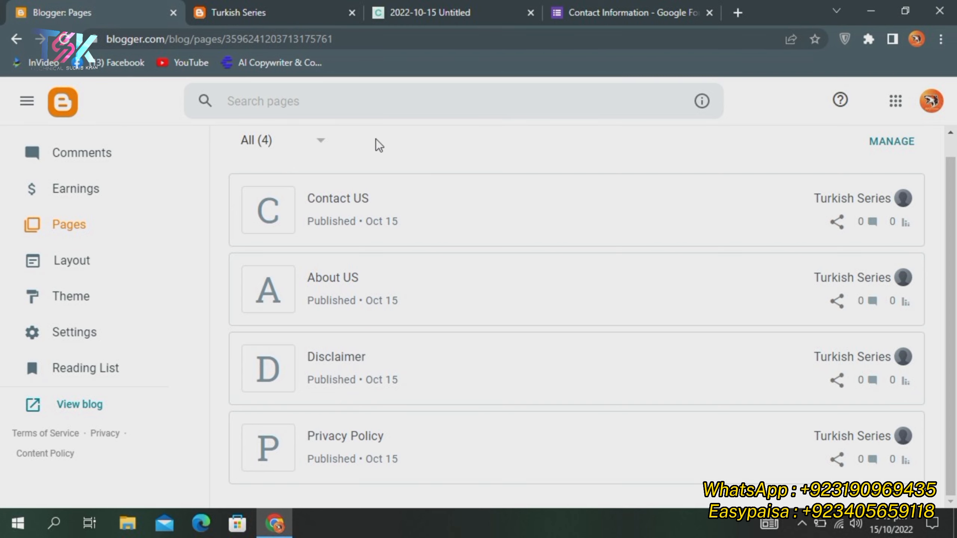
scroll(376, 151, up, 1)
scroll(379, 187, down, 1)
mouse_move(434, 235)
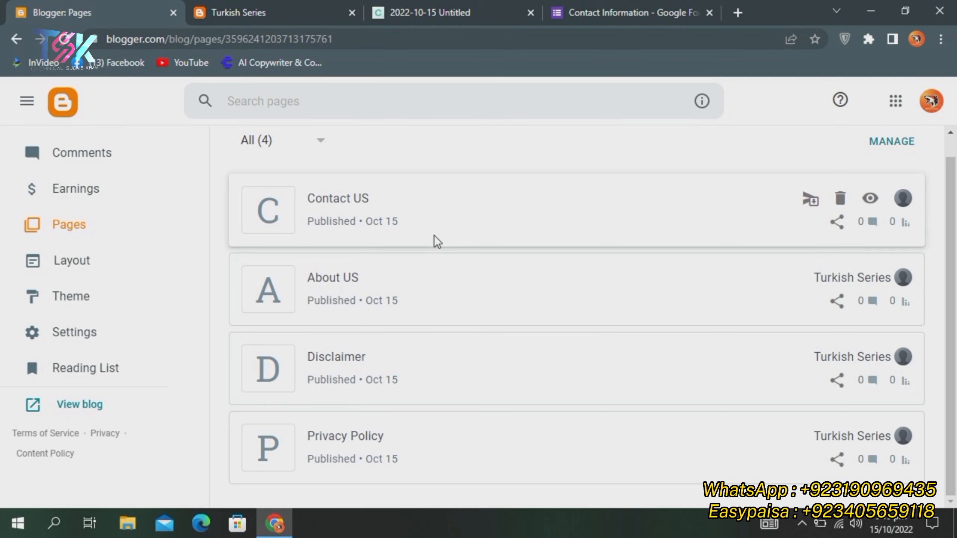
scroll(327, 279, up, 1)
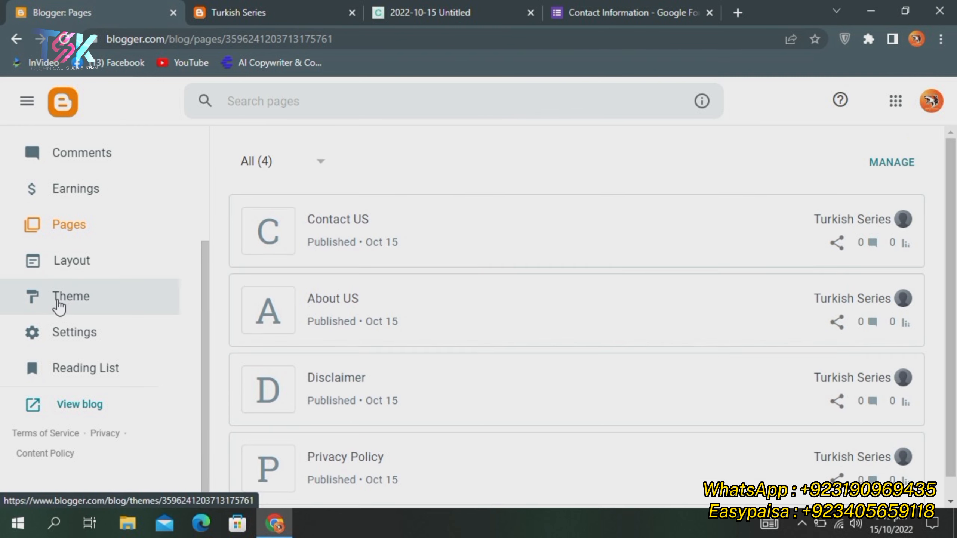
scroll(57, 303, up, 4)
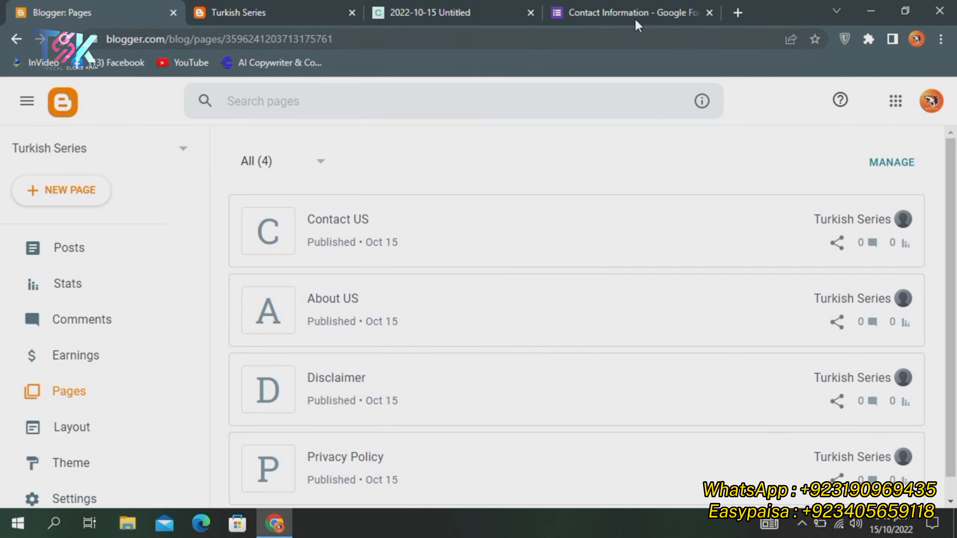
Close the Contact Information form, copy.ai and Turkish Series tabs
click(709, 13)
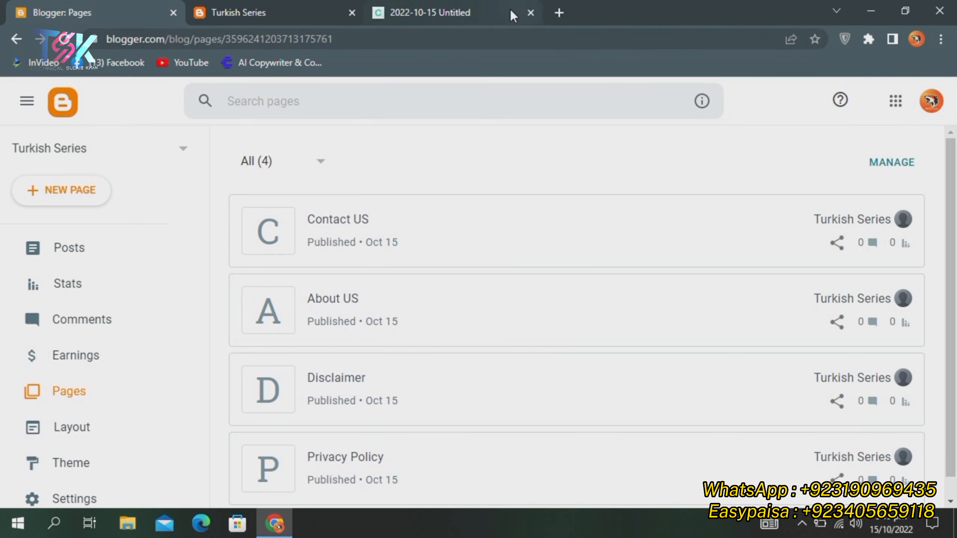
click(510, 13)
click(529, 12)
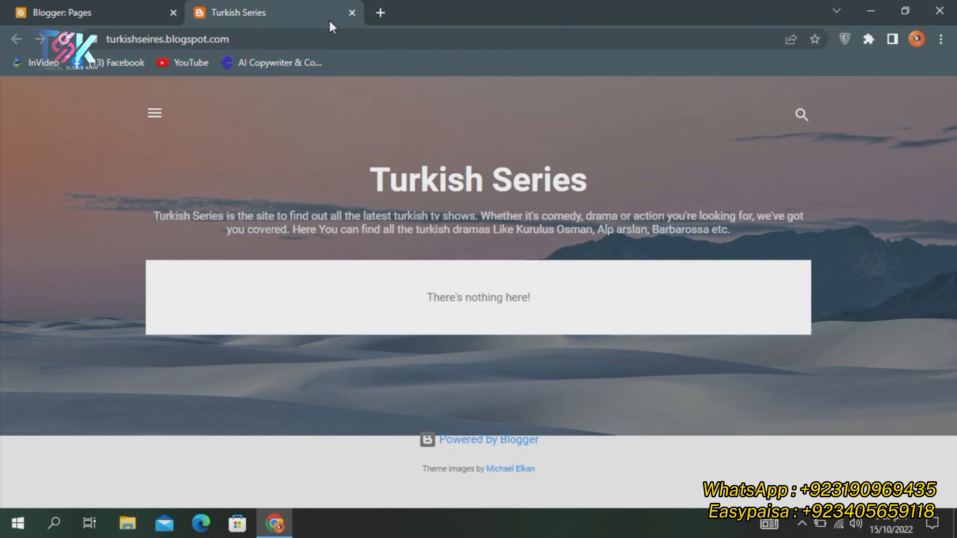
click(351, 12)
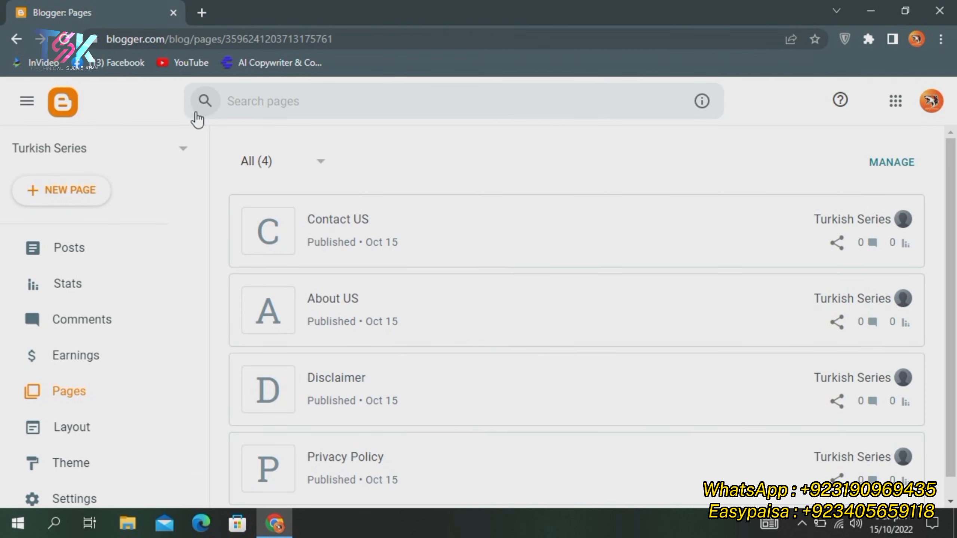
Keep the All (4) filter showing the four published pages, then open the taskbar tray
click(270, 160)
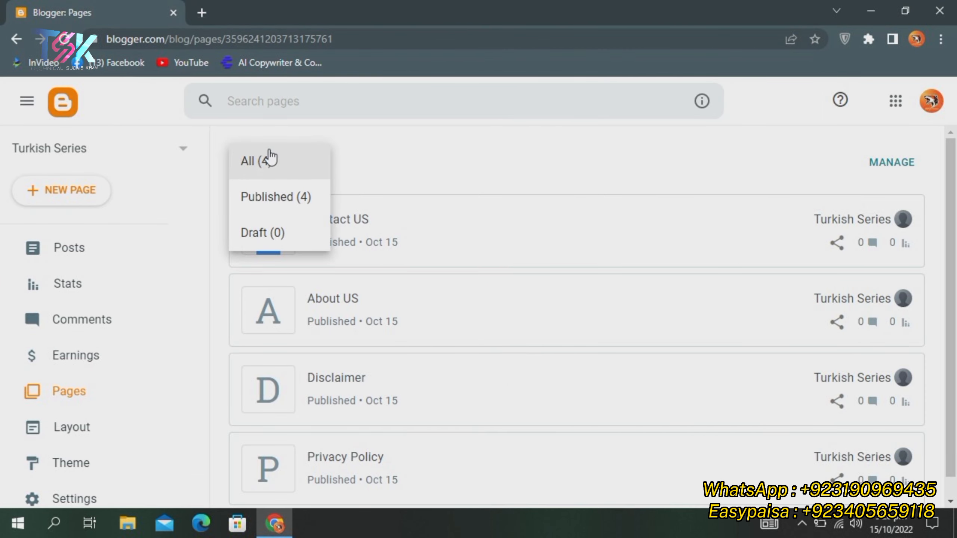
click(306, 126)
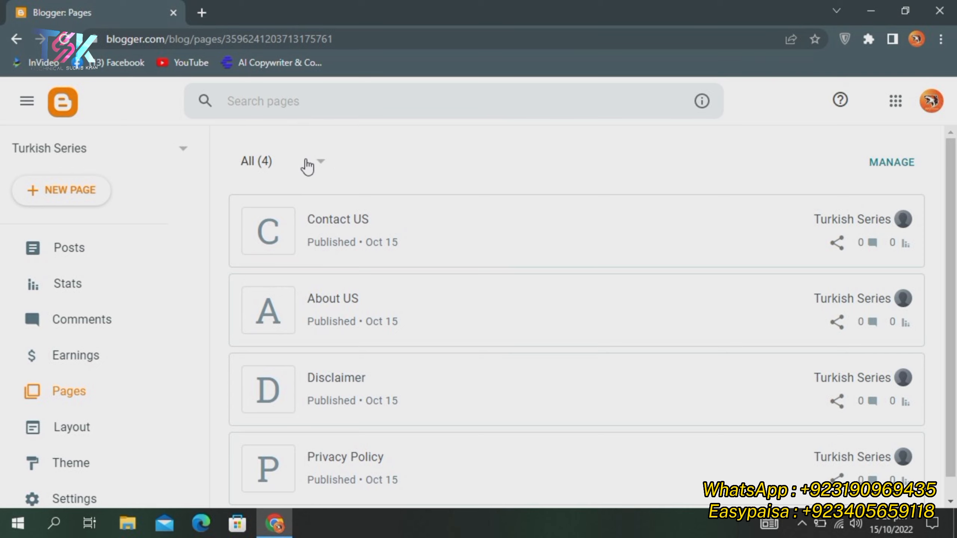
scroll(353, 154, down, 1)
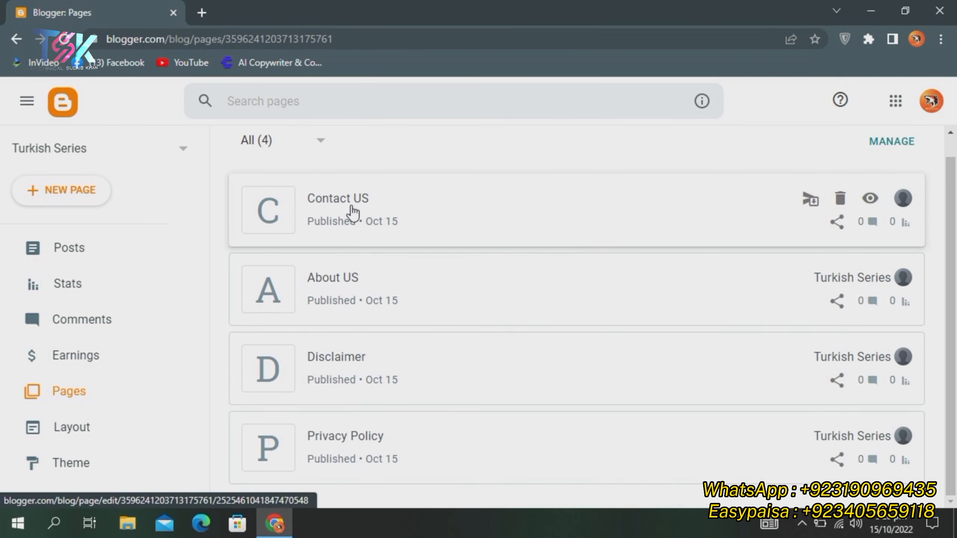
scroll(377, 181, up, 1)
scroll(397, 168, down, 1)
scroll(464, 271, up, 1)
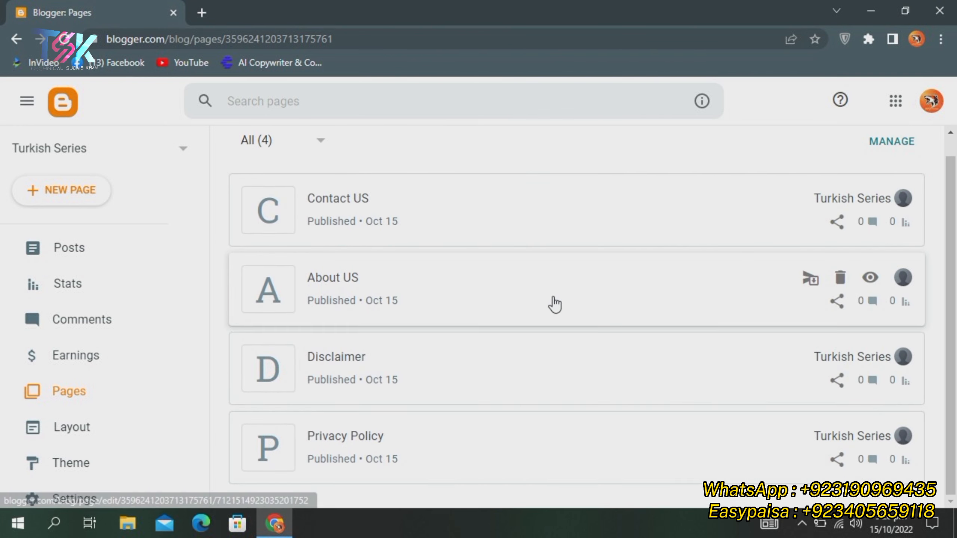
scroll(427, 246, down, 1)
scroll(377, 196, up, 1)
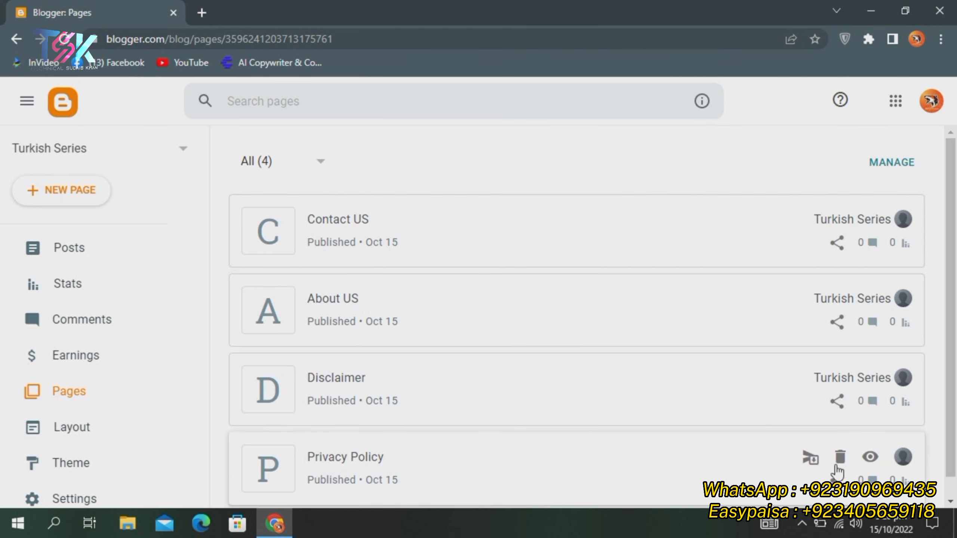
click(802, 523)
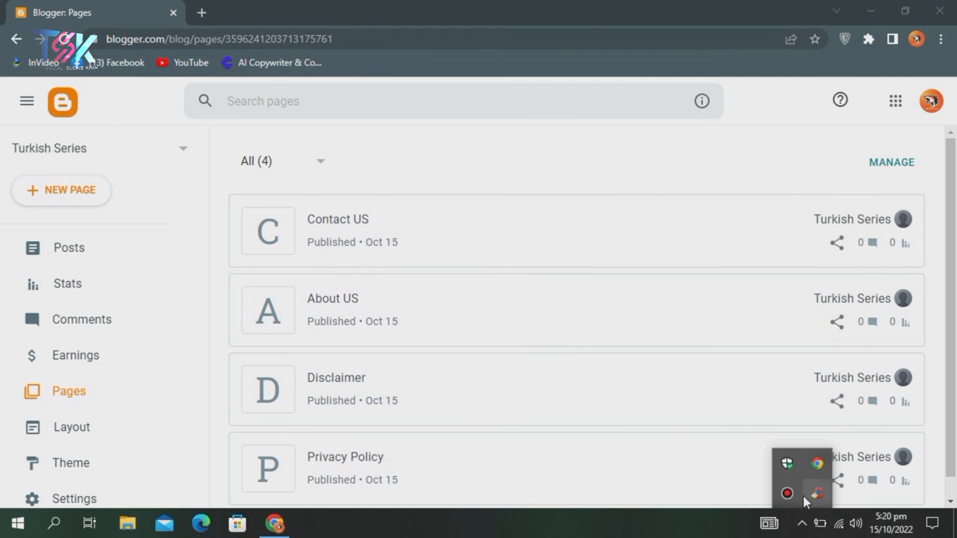